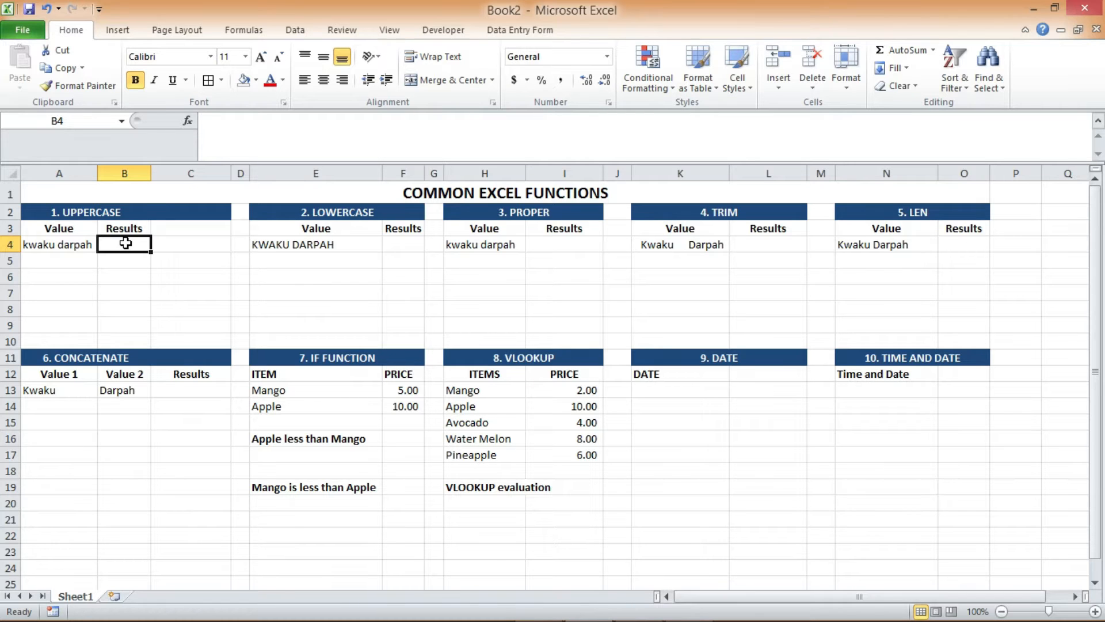
Start an UPPER formula in cell B4, up to its opening parenthesis
{"action": "type", "text": "="}
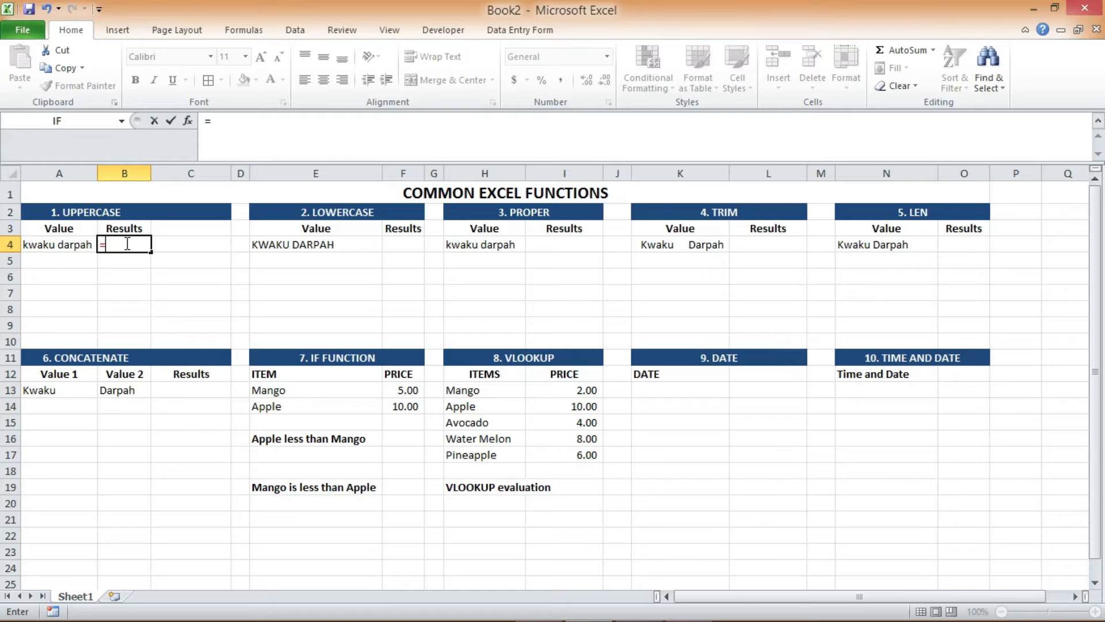
{"action": "type", "text": "UPPER"}
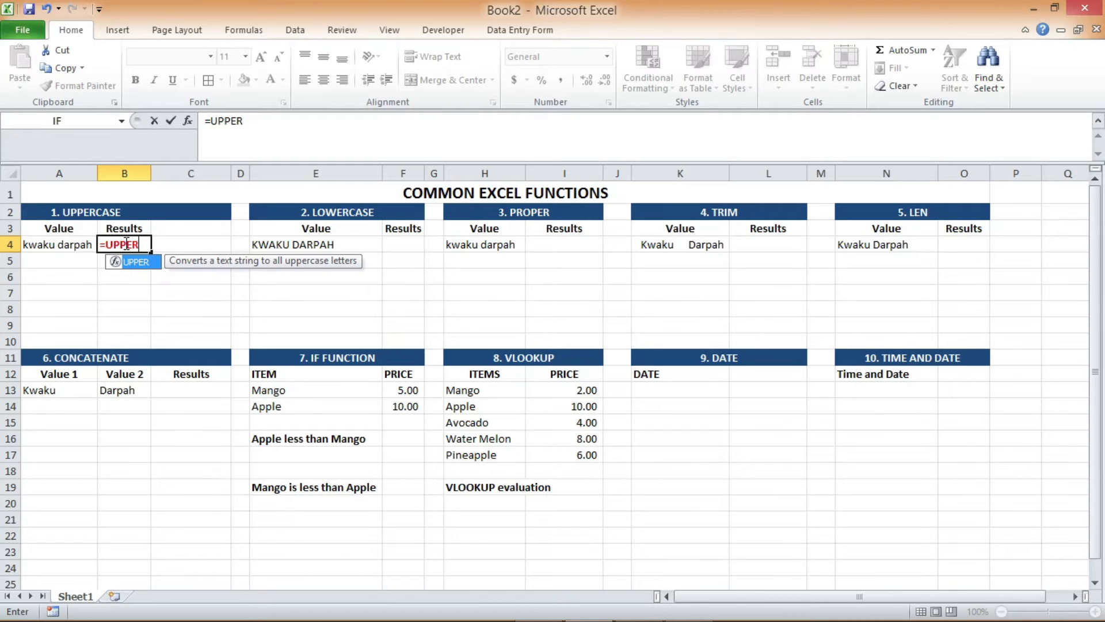
{"action": "type", "text": "("}
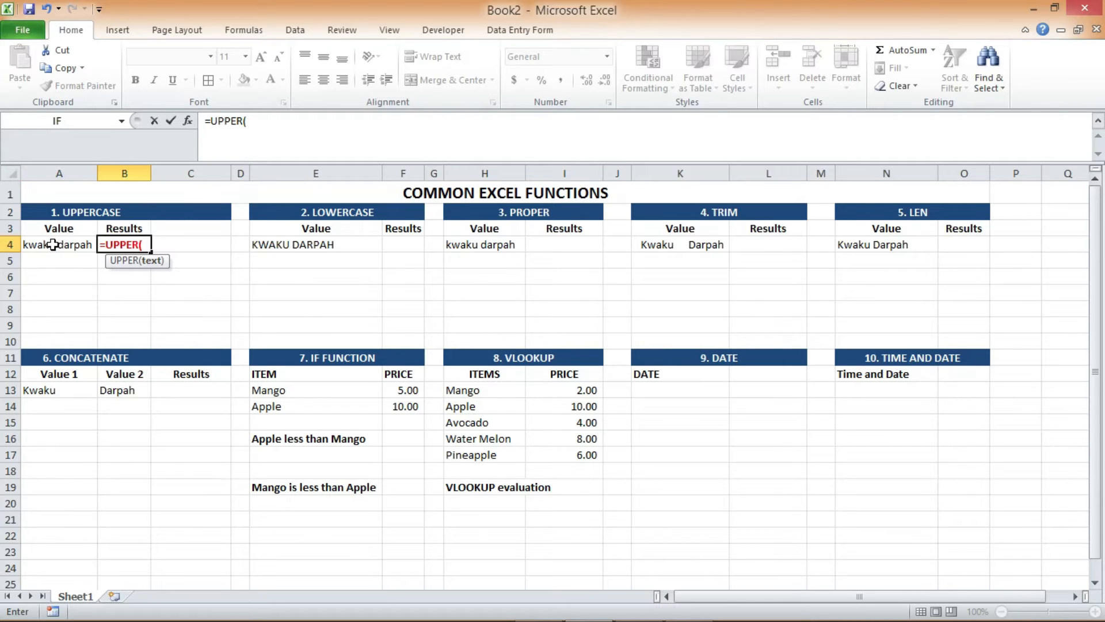
{"action": "type", "text": "A"}
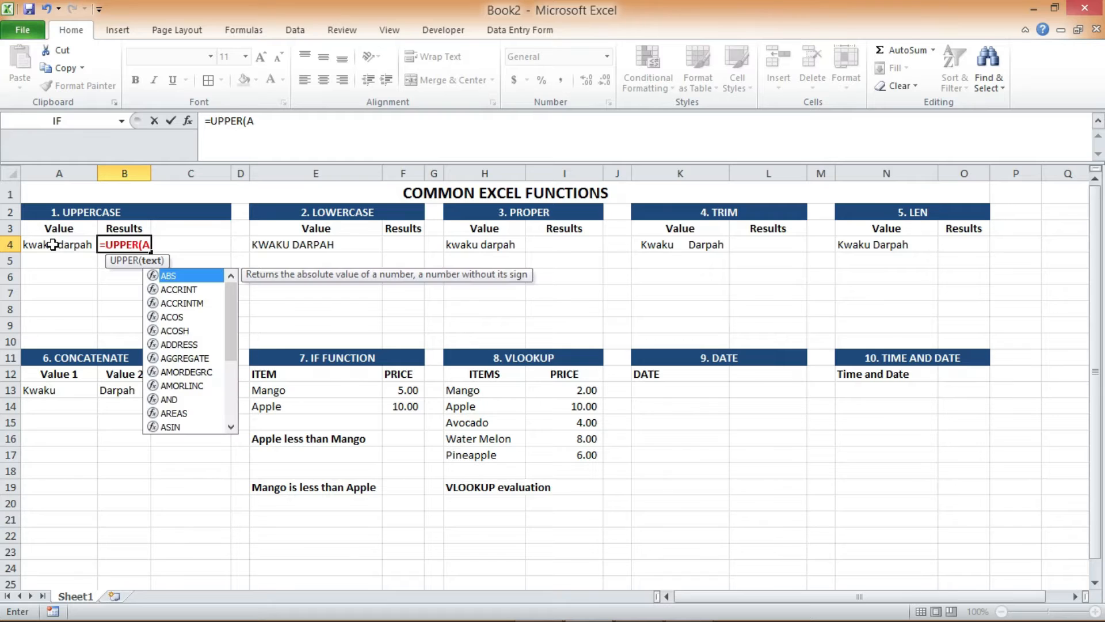
{"action": "type", "text": "4)"}
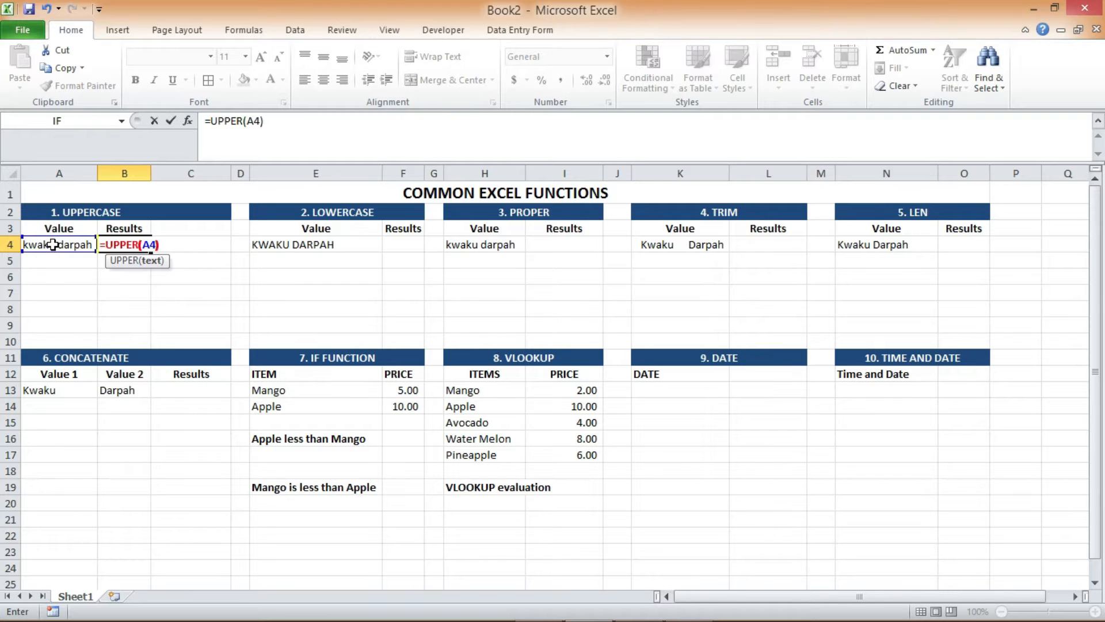
{"action": "key", "text": "BackSpace"}
{"action": "key", "text": "BackSpace"}
{"action": "key", "text": "BackSpace"}
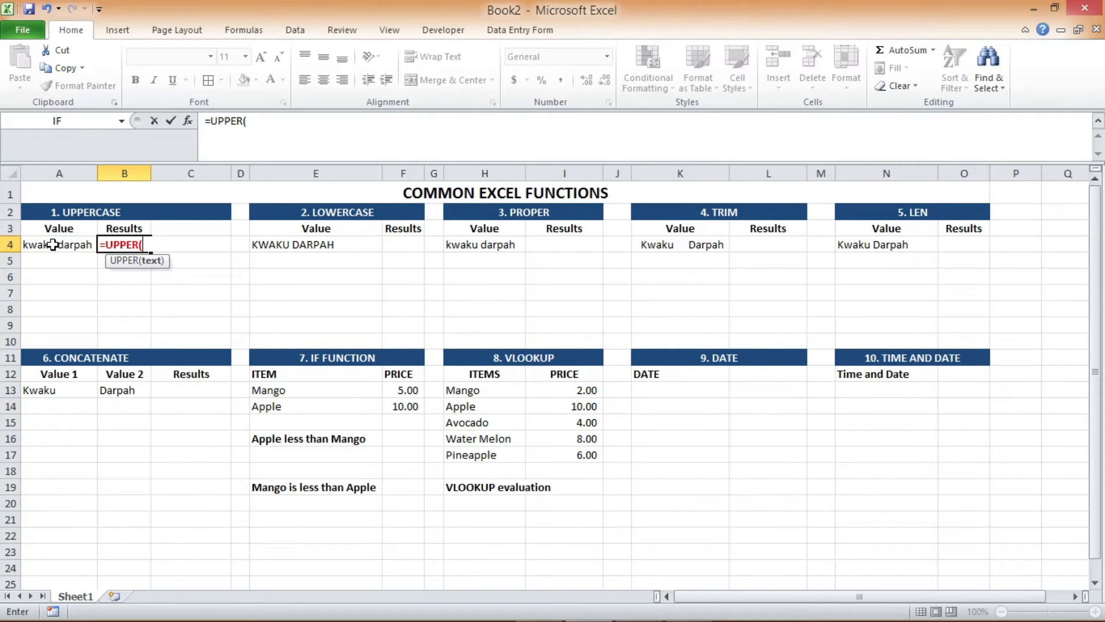
Complete the UPPER formula with a reference to cell A4 and auto-fit the width of column B
{"action": "left_click", "coordinate": [61, 244]}
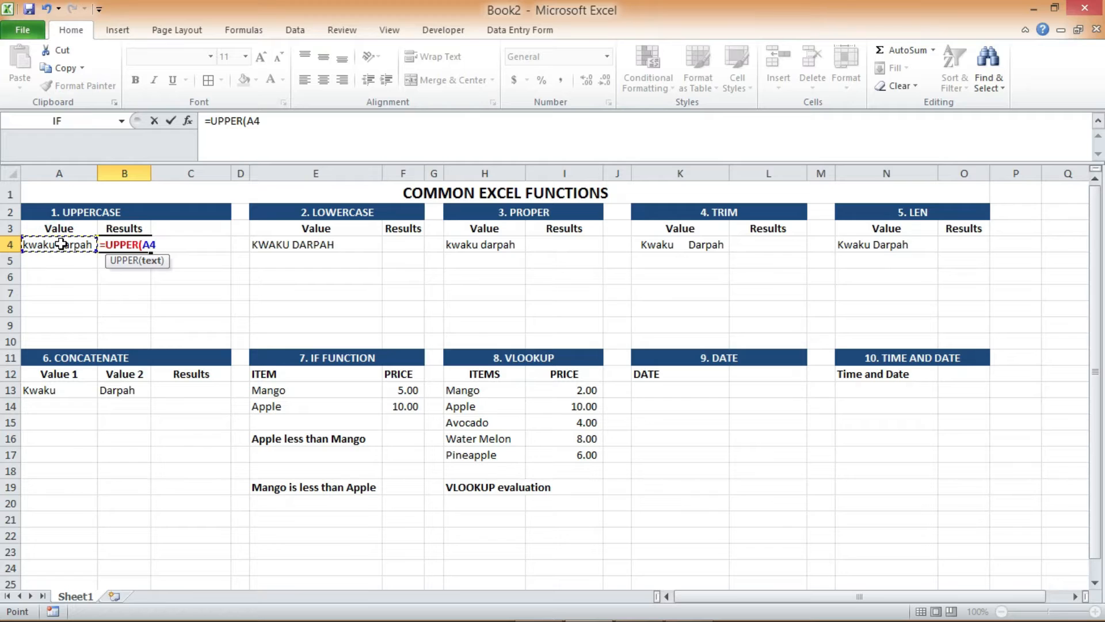
{"action": "type", "text": ")"}
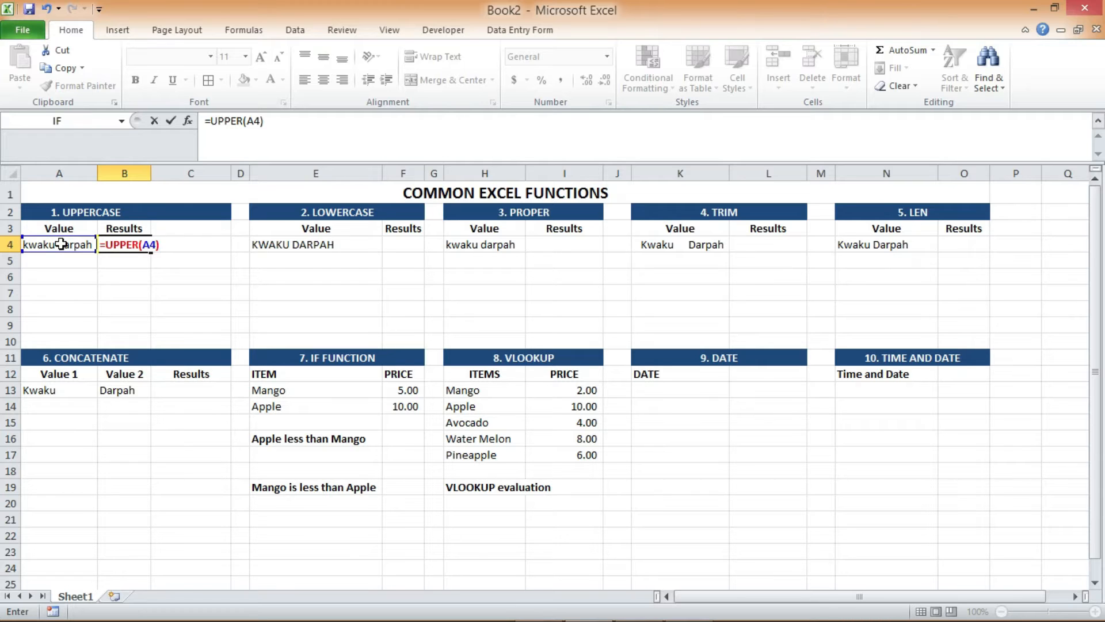
{"action": "key", "text": "Return"}
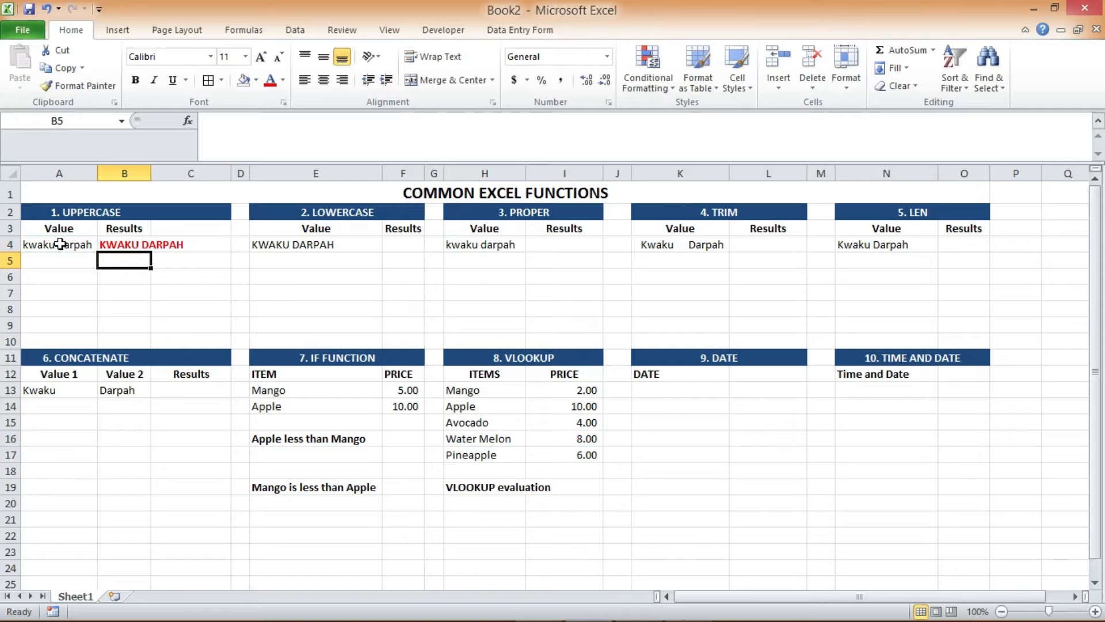
{"action": "double_click", "coordinate": [151, 173]}
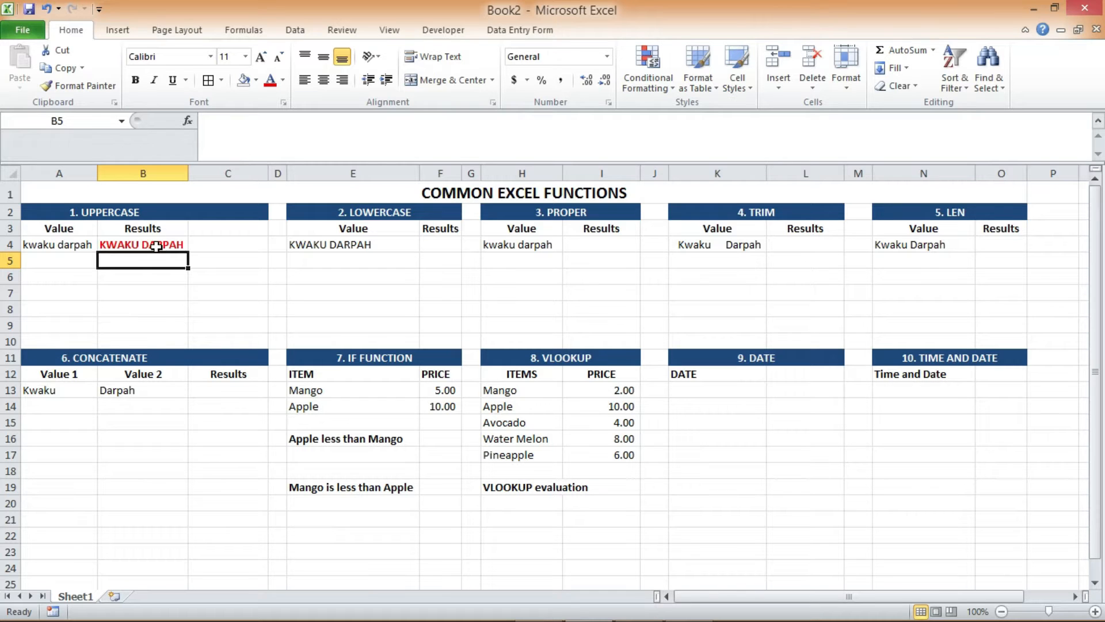
Enter =LOWER(E4) in cell F4 and auto-fit the width of column F
{"action": "left_click", "coordinate": [440, 244]}
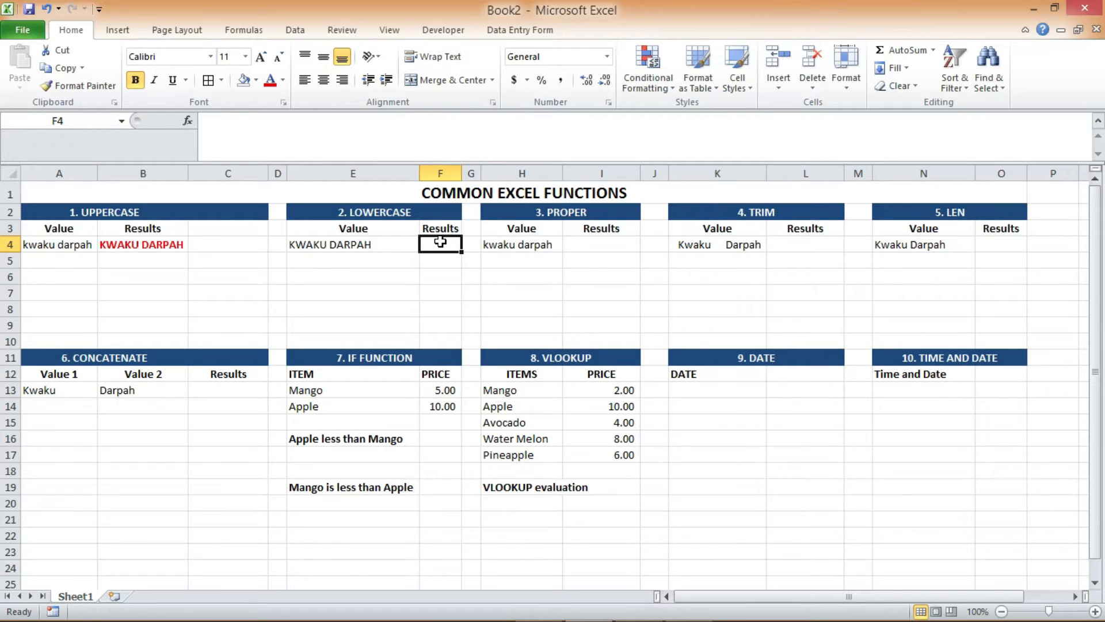
{"action": "type", "text": "="}
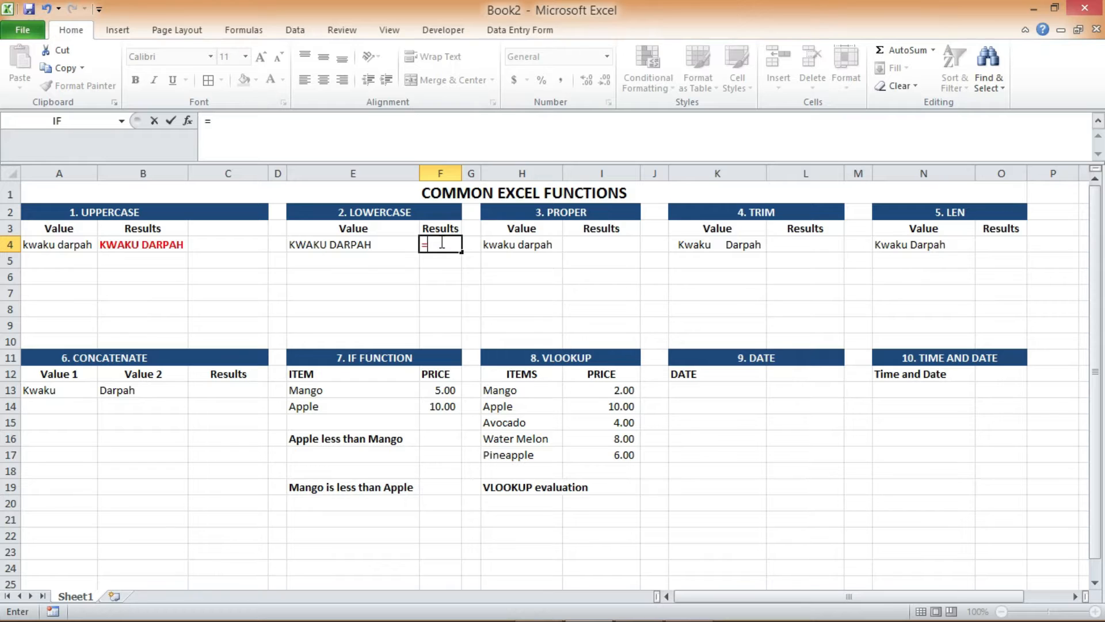
{"action": "type", "text": "LOWER"}
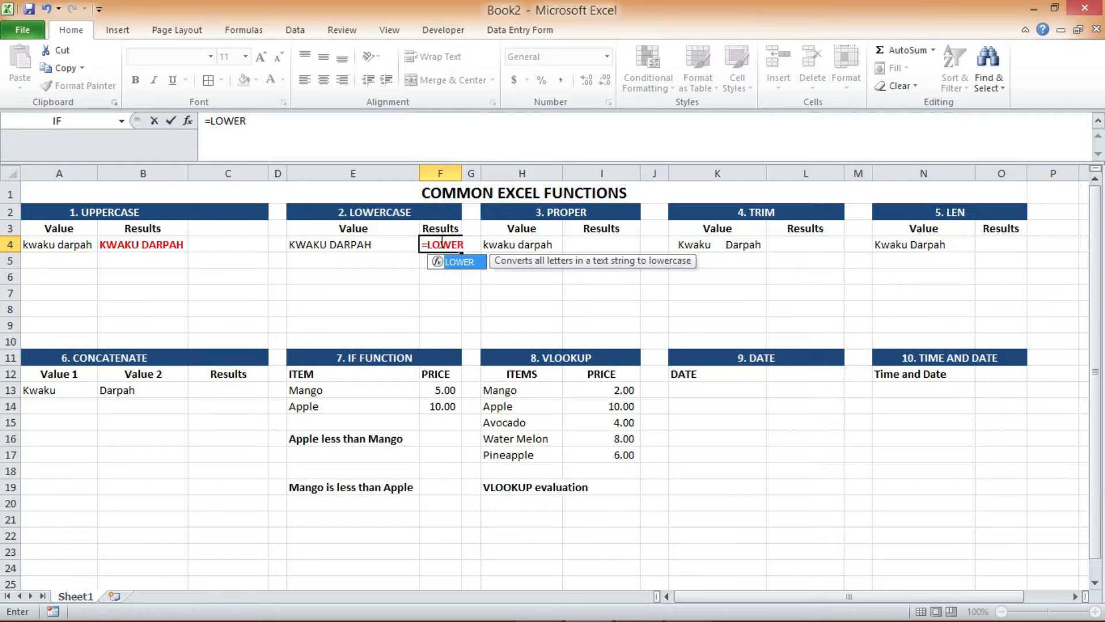
{"action": "type", "text": "("}
{"action": "left_click", "coordinate": [390, 244]}
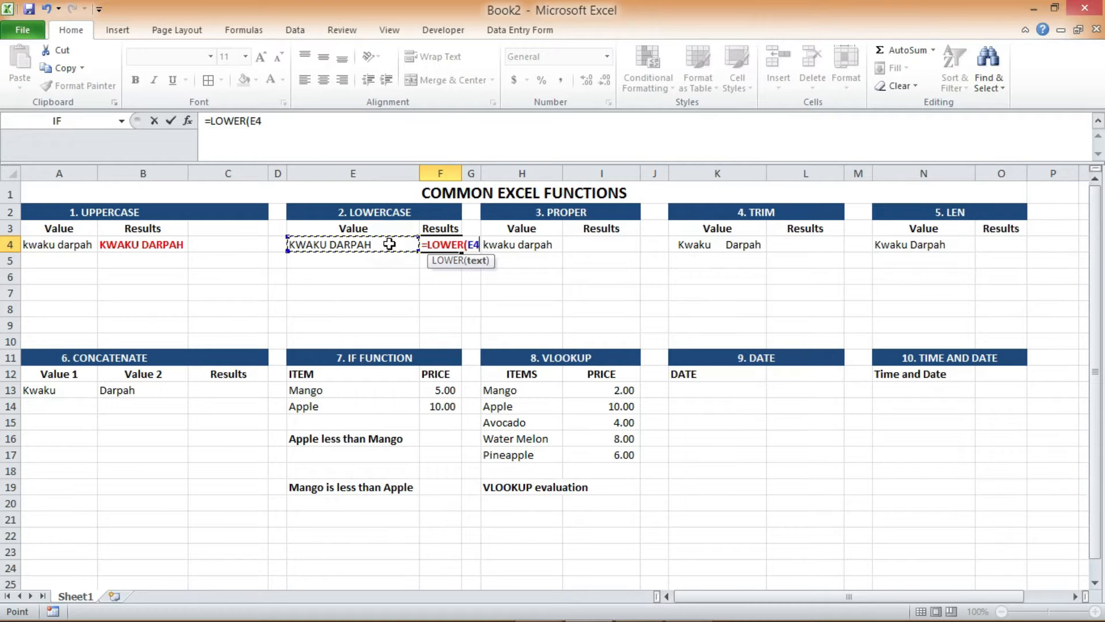
{"action": "type", "text": ")"}
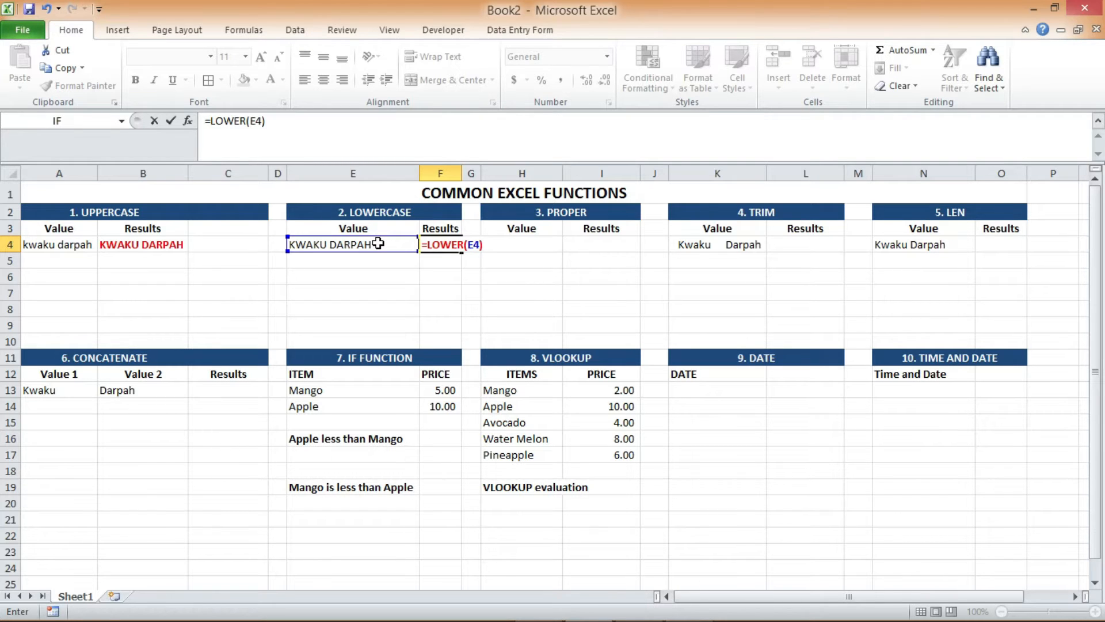
{"action": "key", "text": "Return"}
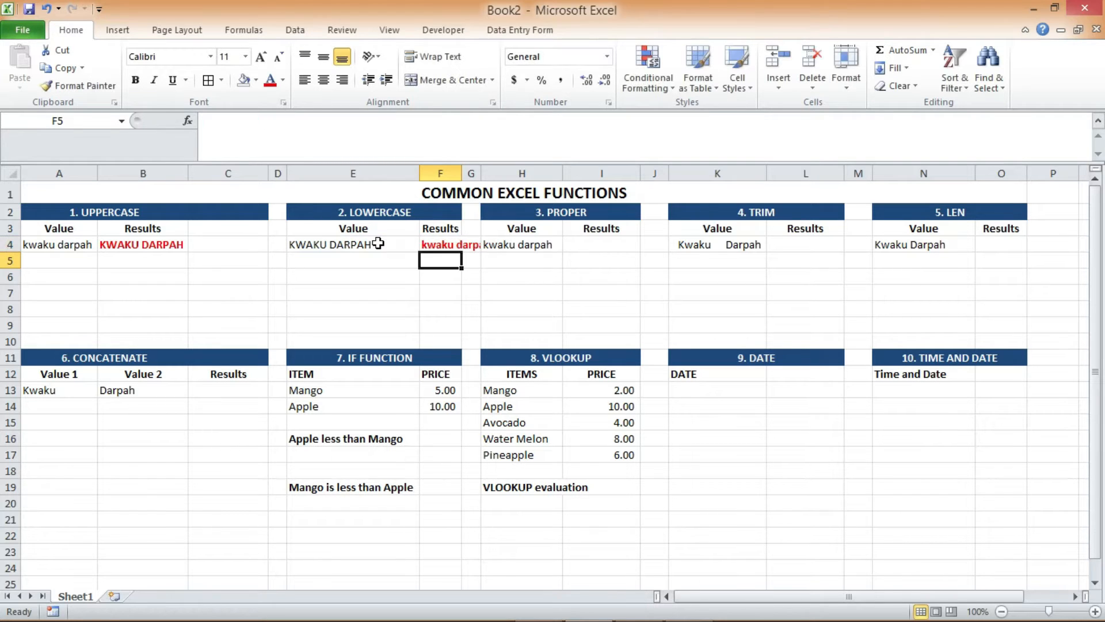
{"action": "double_click", "coordinate": [460, 173]}
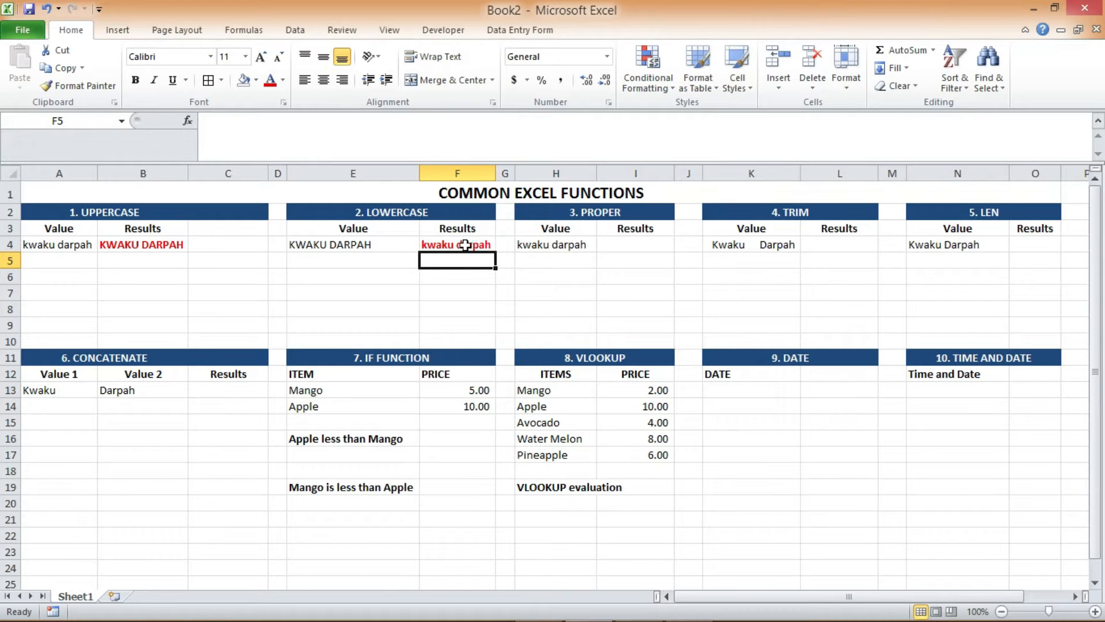
Enter =PROPER(H4) in cell I4 to capitalise the first letter of each word
{"action": "left_click", "coordinate": [623, 246]}
{"action": "type", "text": "="}
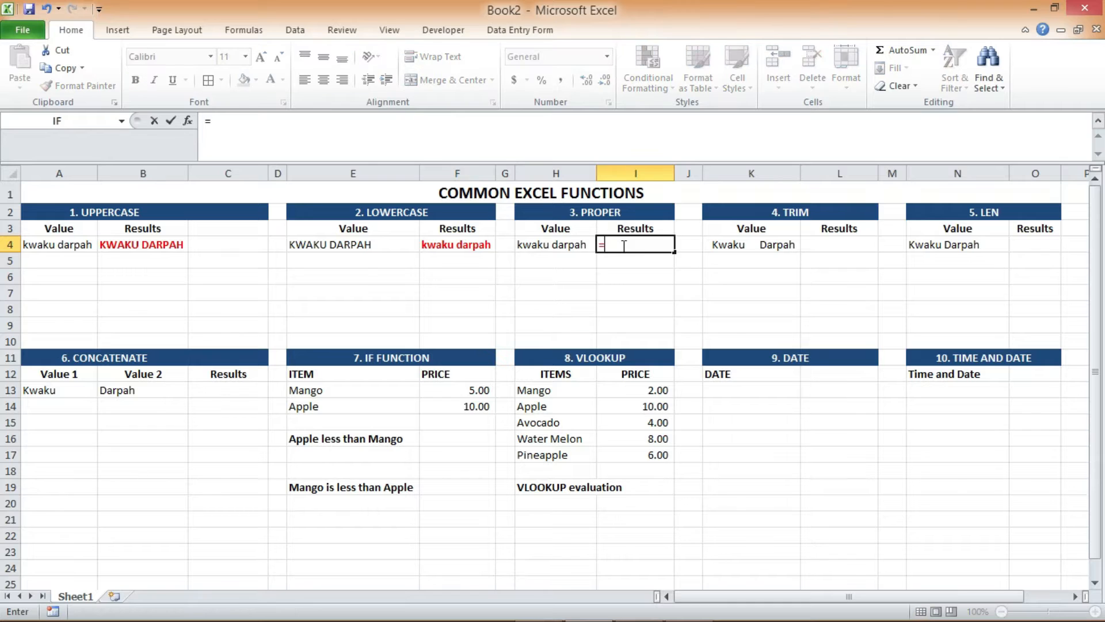
{"action": "type", "text": "PROP"}
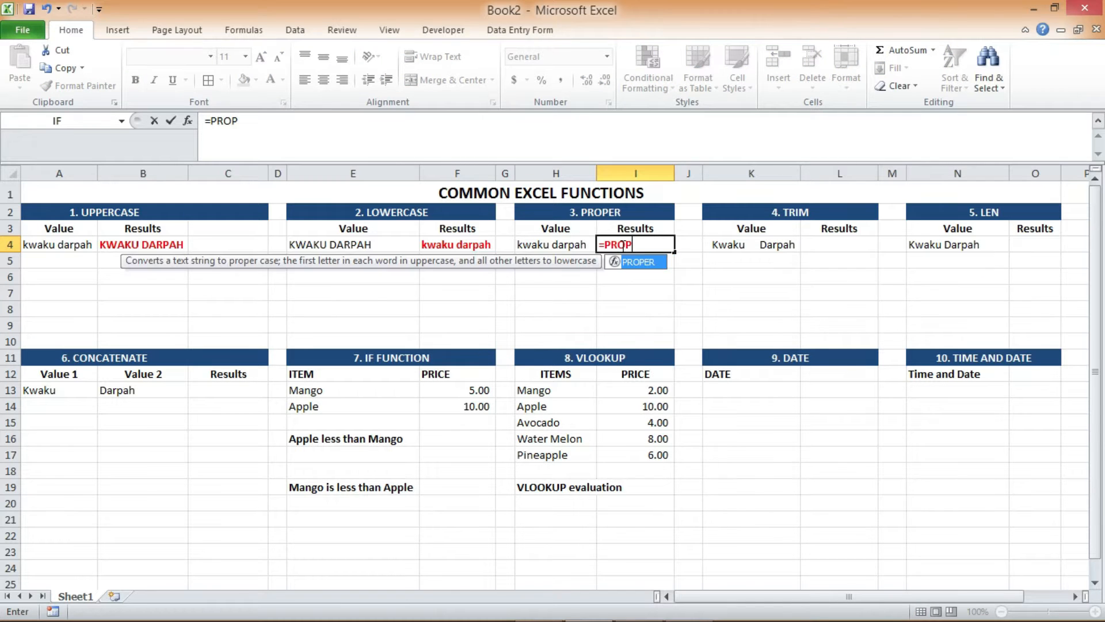
{"action": "type", "text": "ER()"}
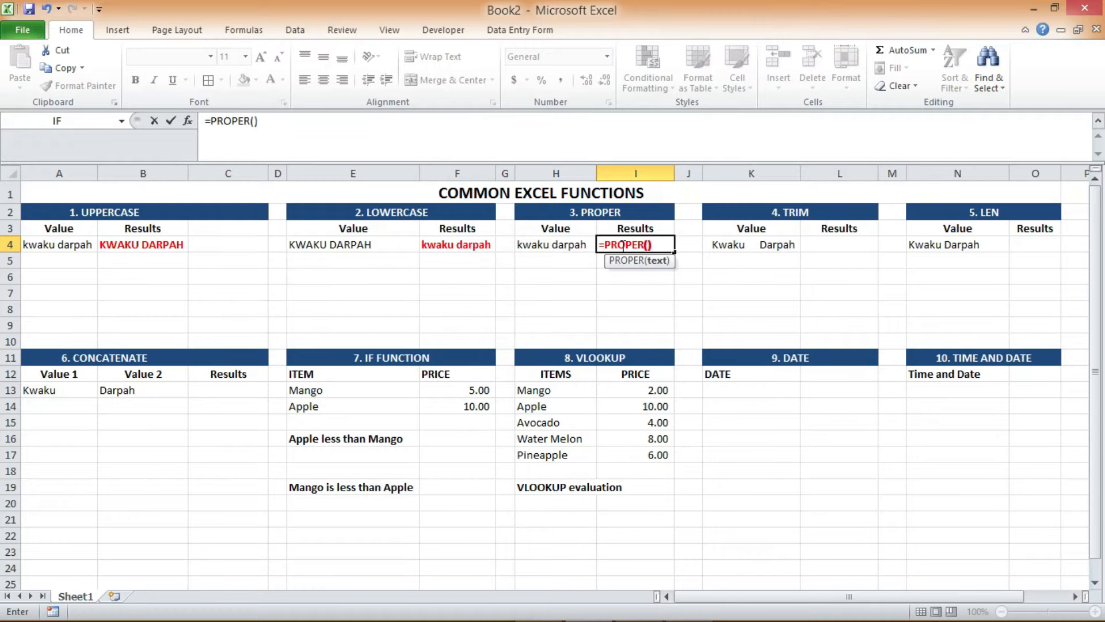
{"action": "left_click", "coordinate": [570, 241]}
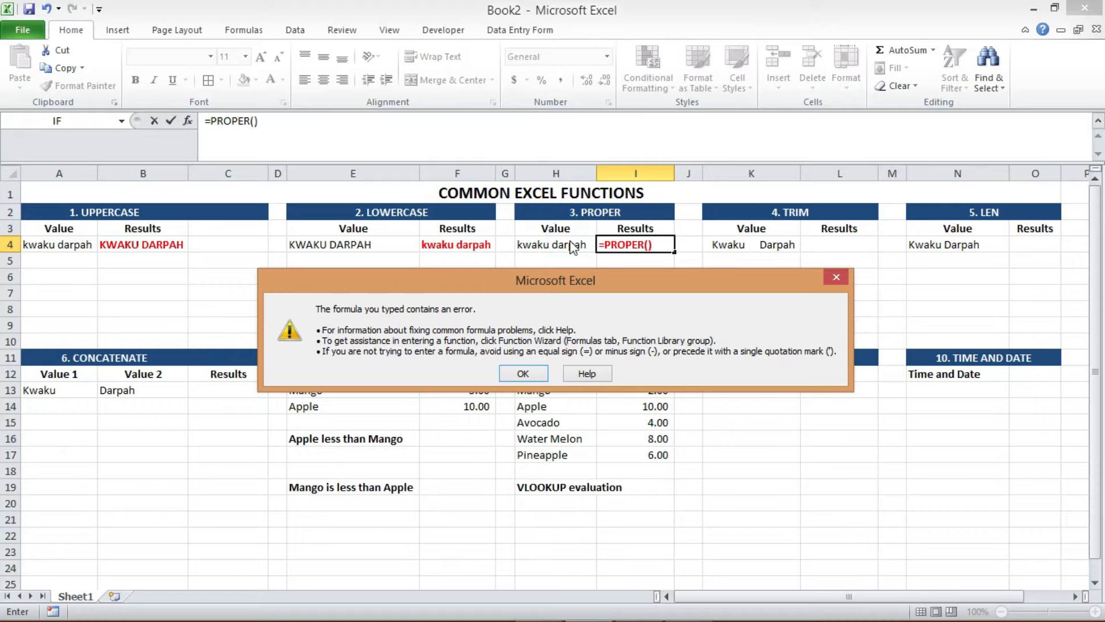
{"action": "left_click", "coordinate": [523, 374]}
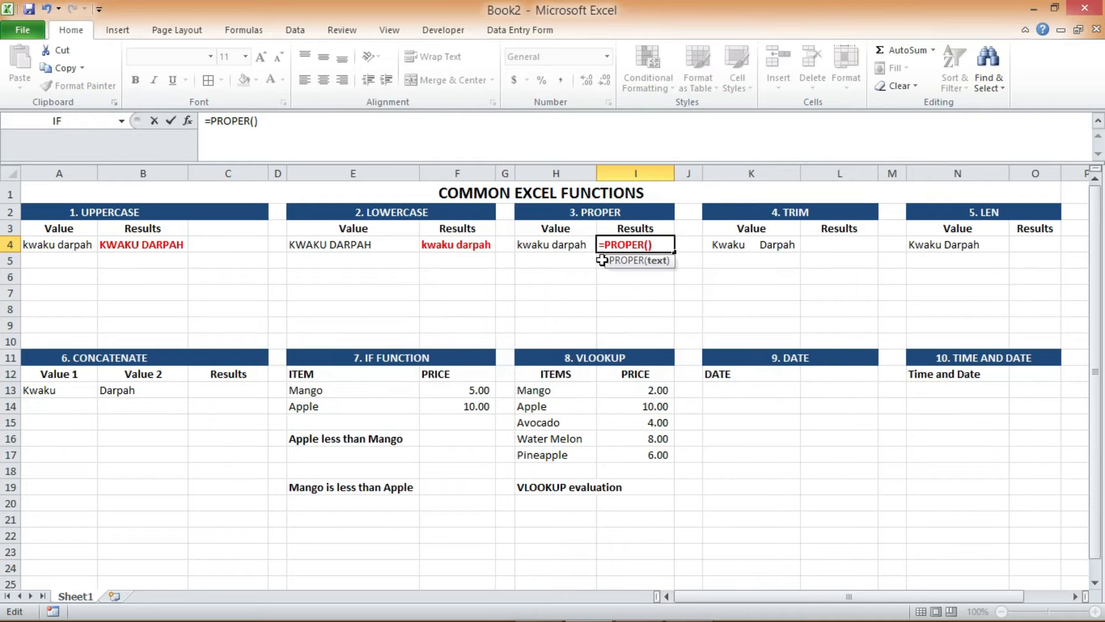
{"action": "left_click", "coordinate": [559, 243]}
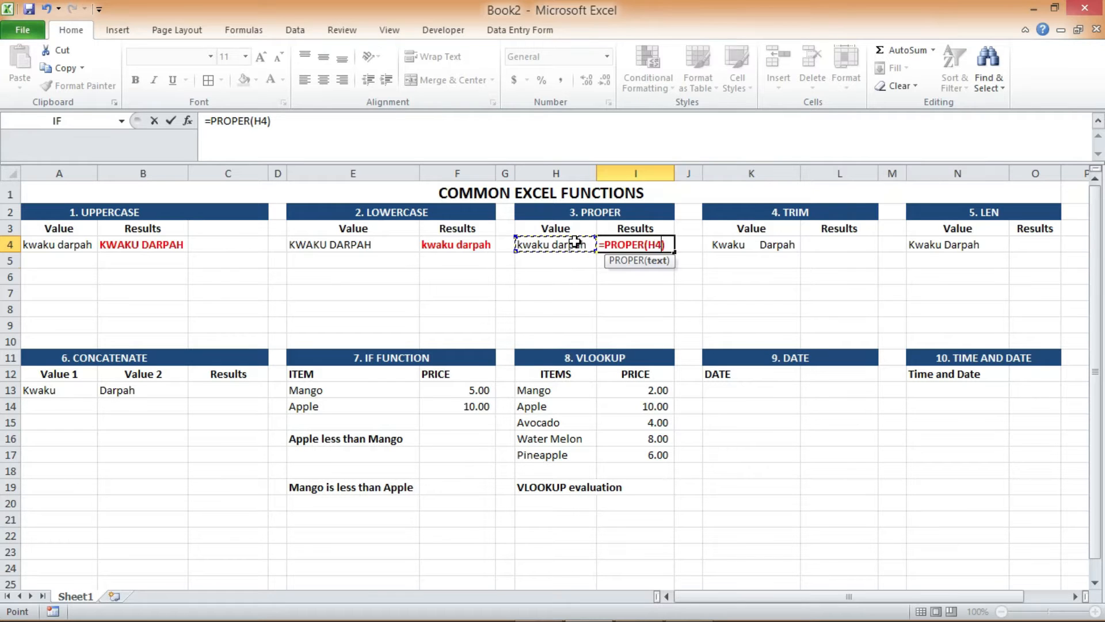
{"action": "key", "text": "Return"}
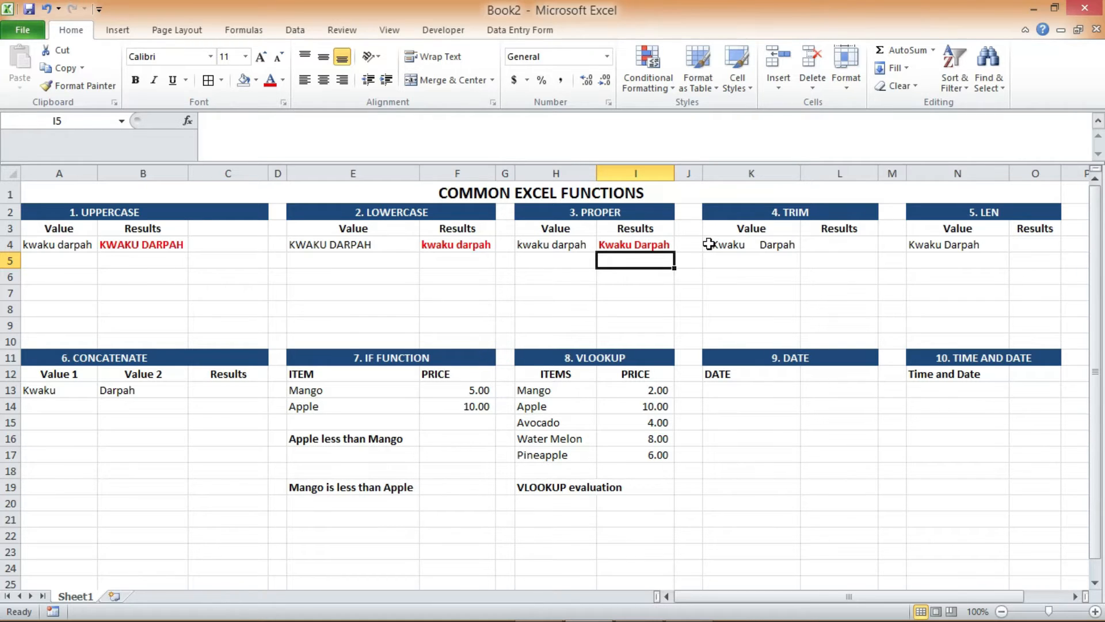
Enter =TRIM(K4) in cell L4 to remove the extra spaces from the text value
{"action": "left_click", "coordinate": [753, 244]}
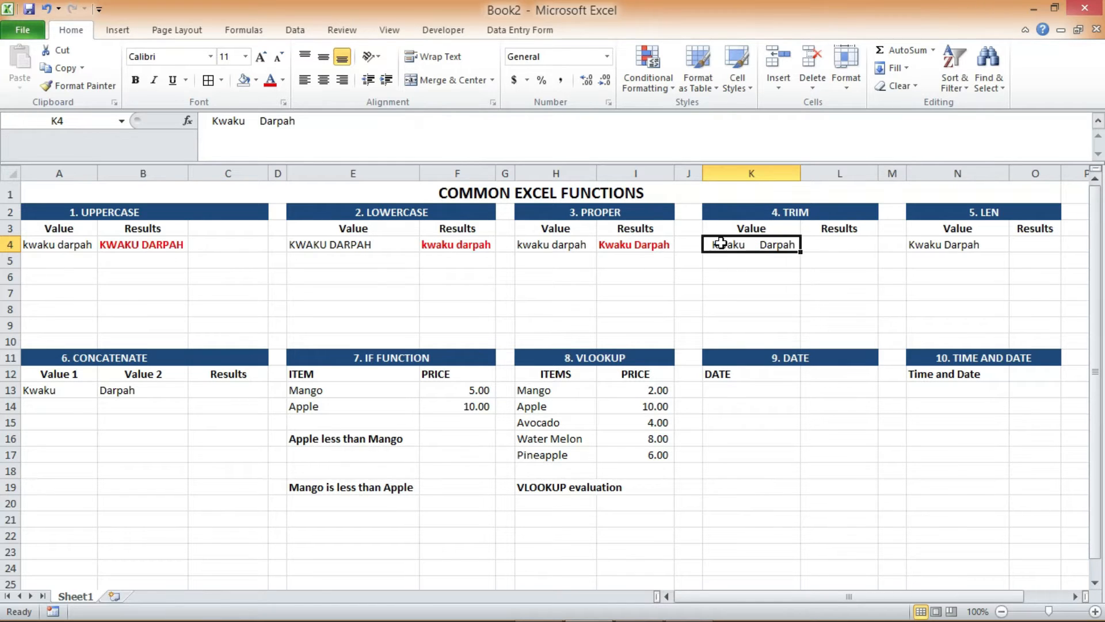
{"action": "left_click", "coordinate": [818, 241]}
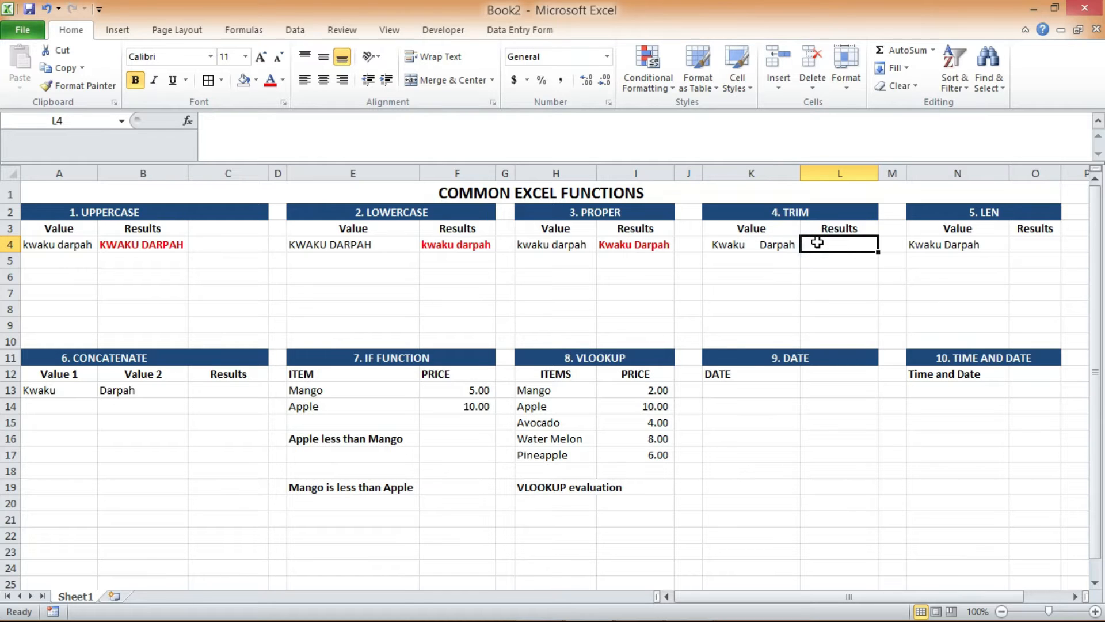
{"action": "type", "text": "="}
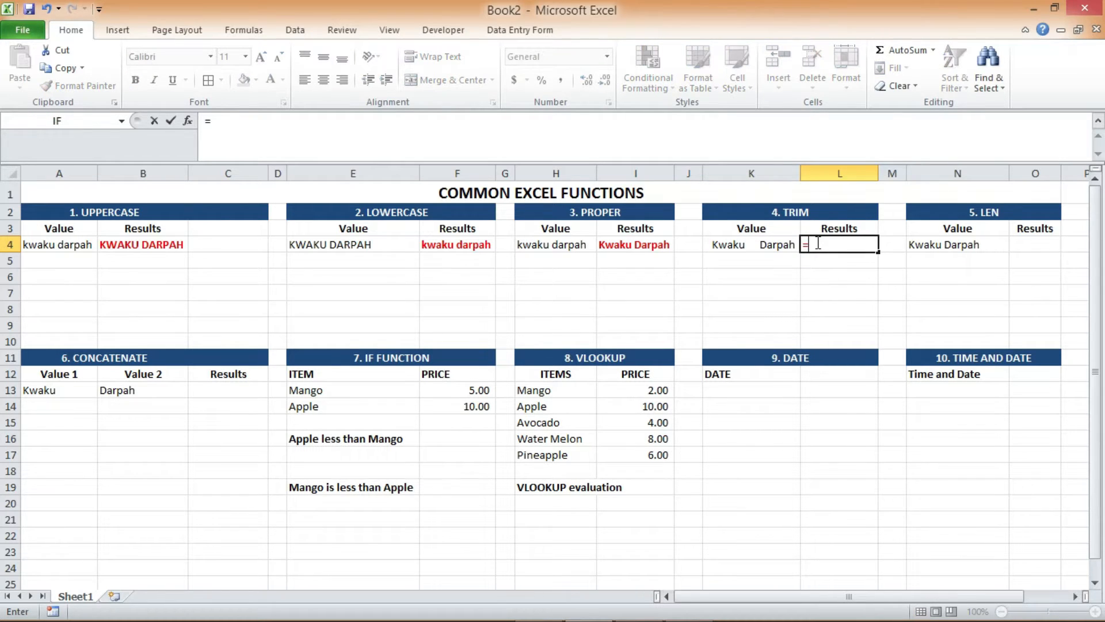
{"action": "type", "text": "TRIM"}
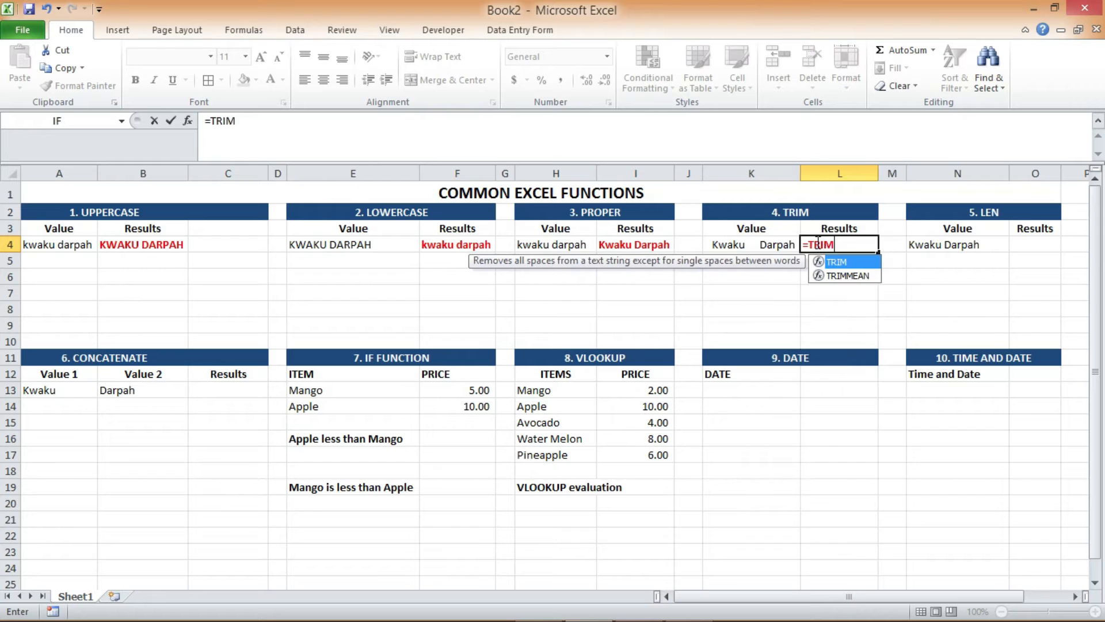
{"action": "type", "text": "("}
{"action": "left_click", "coordinate": [779, 245]}
{"action": "type", "text": ")"}
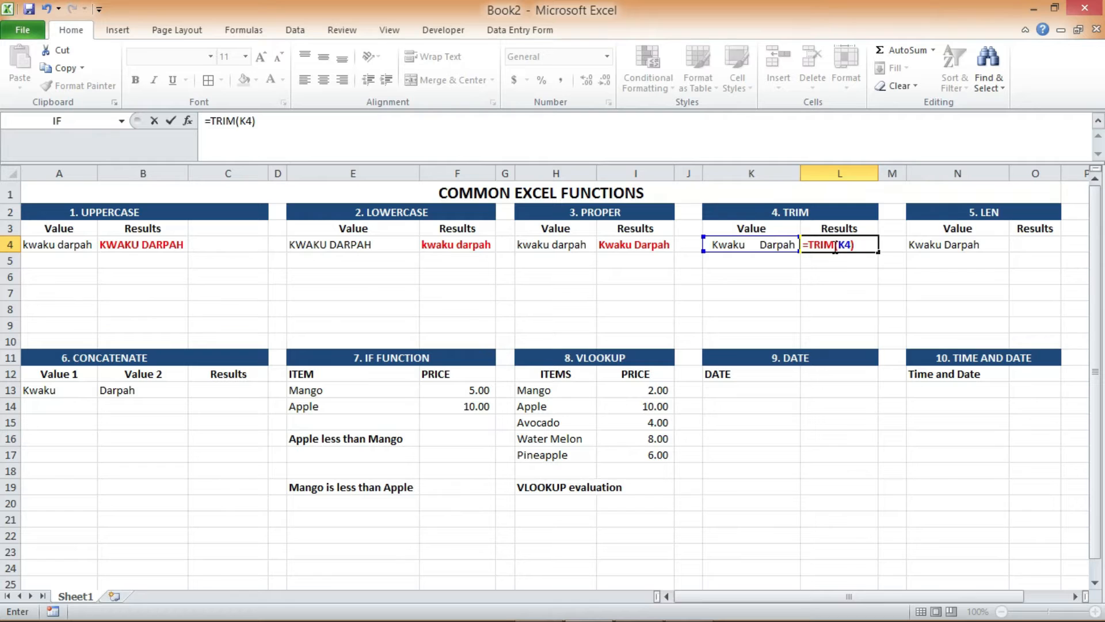
{"action": "key", "text": "Return"}
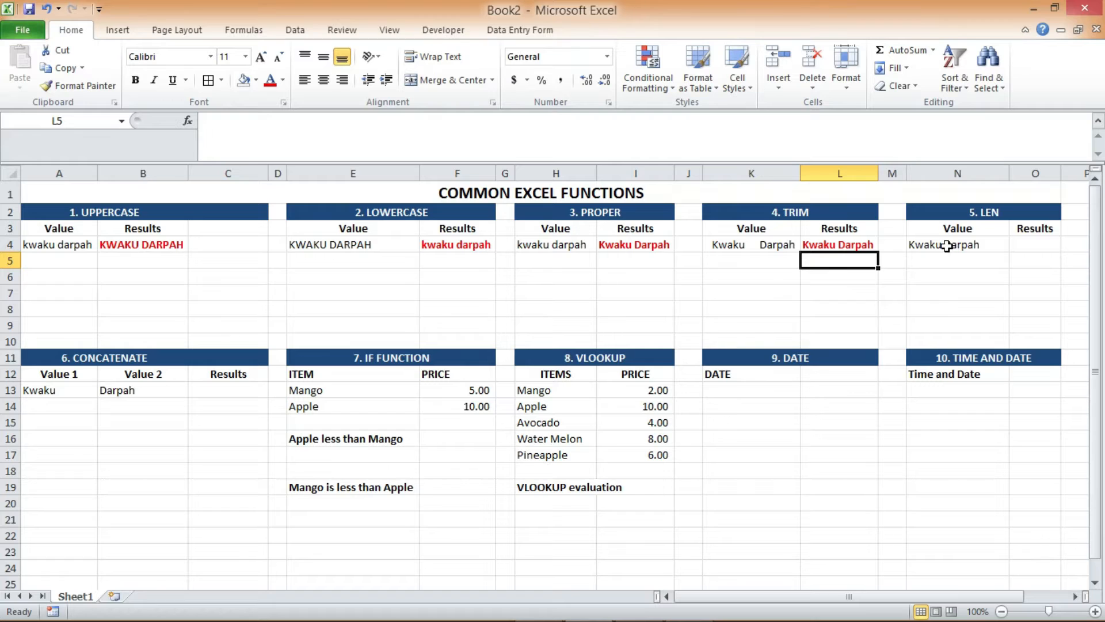
Enter =LEN(N4) in cell O4 to count the characters of the text value
{"action": "left_click", "coordinate": [1019, 242]}
{"action": "type", "text": "="}
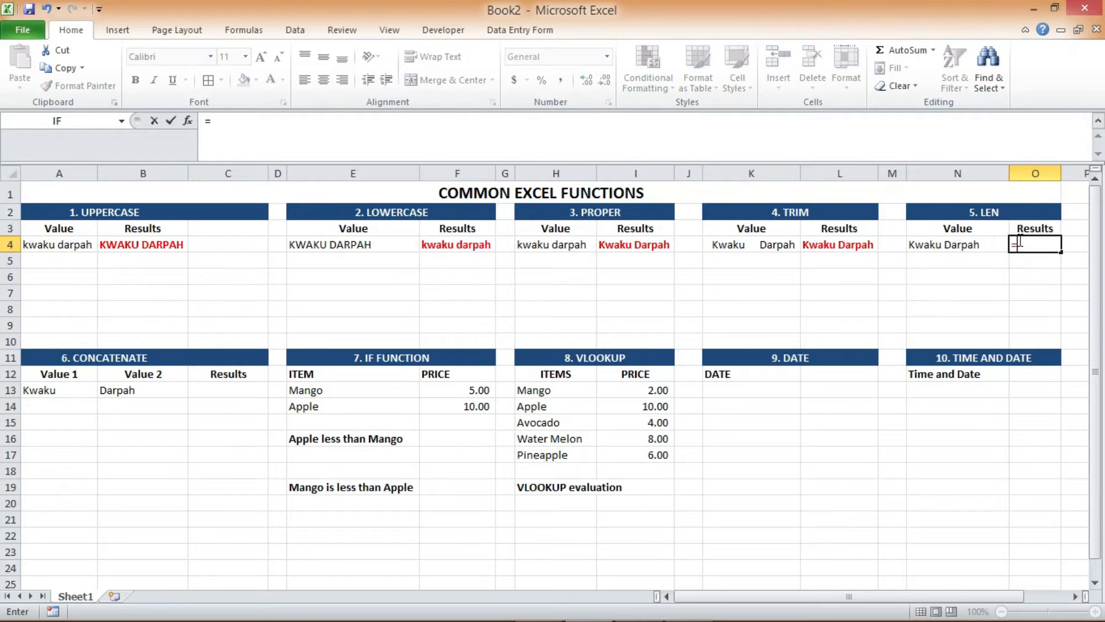
{"action": "type", "text": "LEN"}
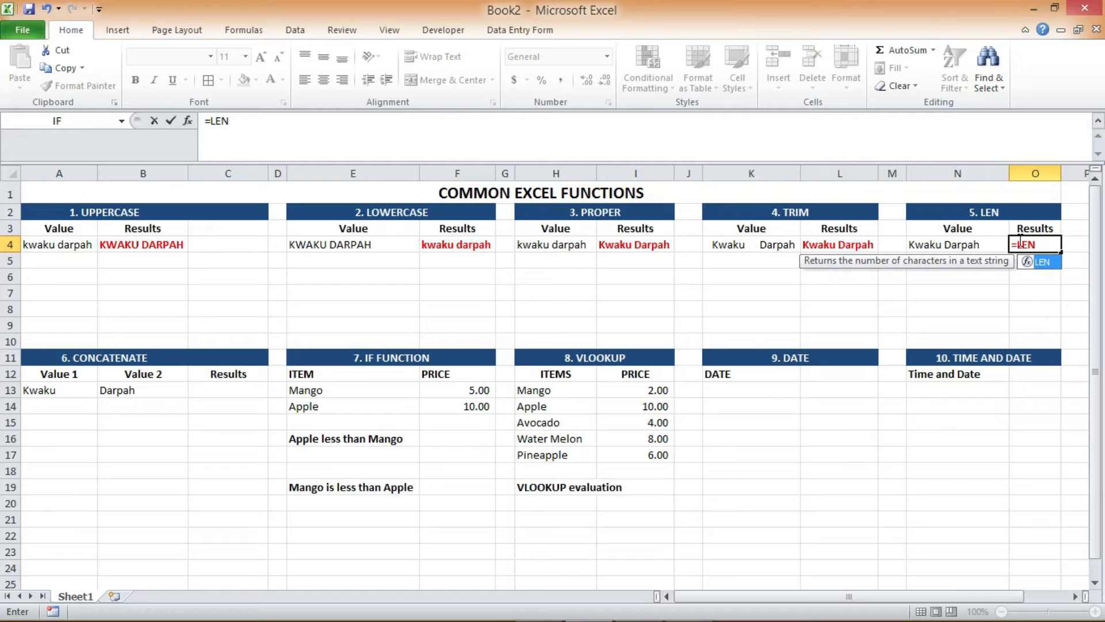
{"action": "type", "text": "("}
{"action": "left_click", "coordinate": [942, 244]}
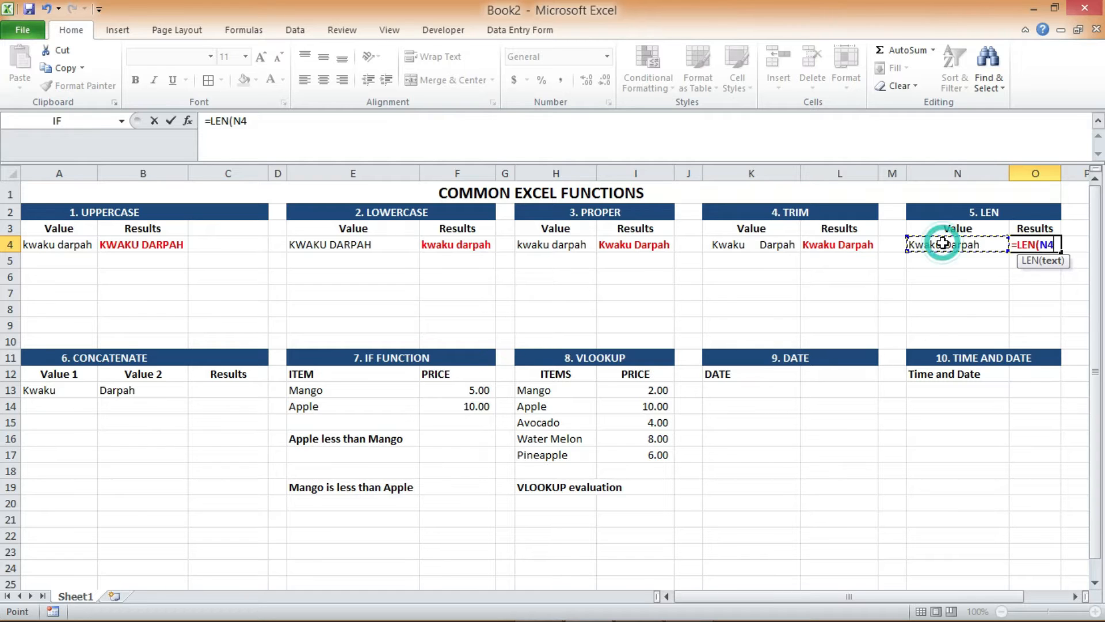
{"action": "type", "text": ")"}
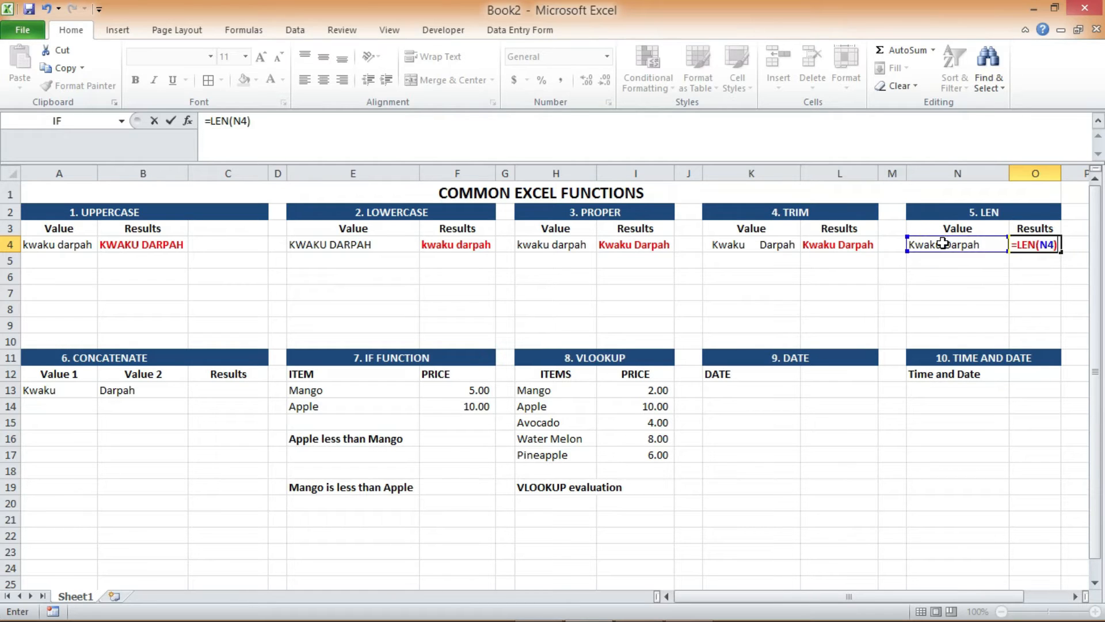
{"action": "key", "text": "Return"}
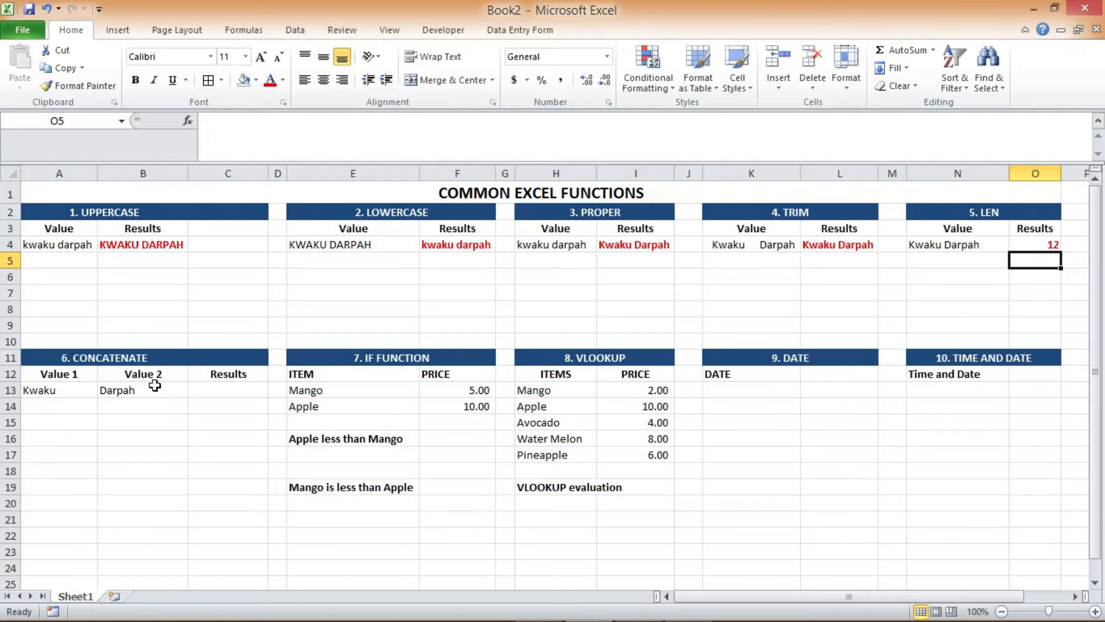
Enter =CONCATENATE(A13,B13) in cell C13 to join the two text values and change the comma to an ampersand
{"action": "left_click", "coordinate": [215, 390]}
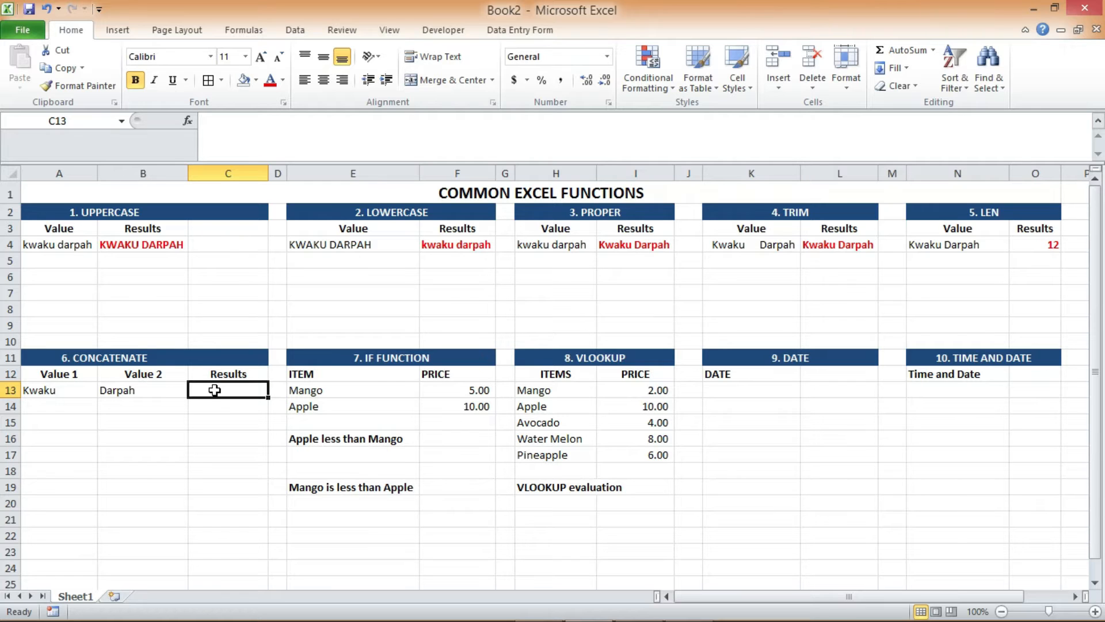
{"action": "type", "text": "="}
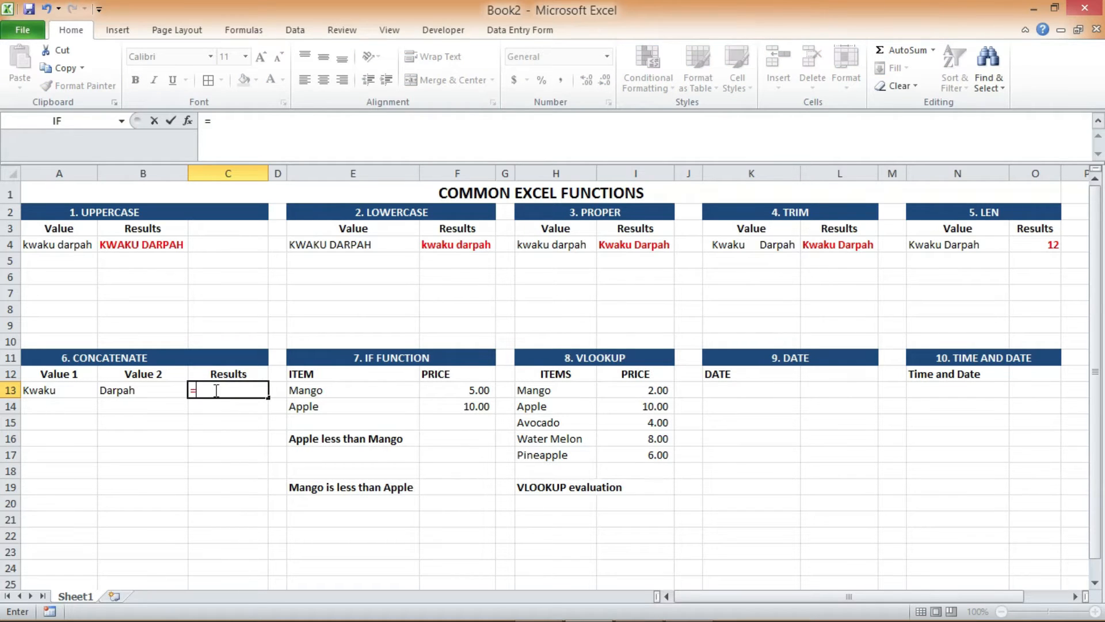
{"action": "type", "text": "CONC"}
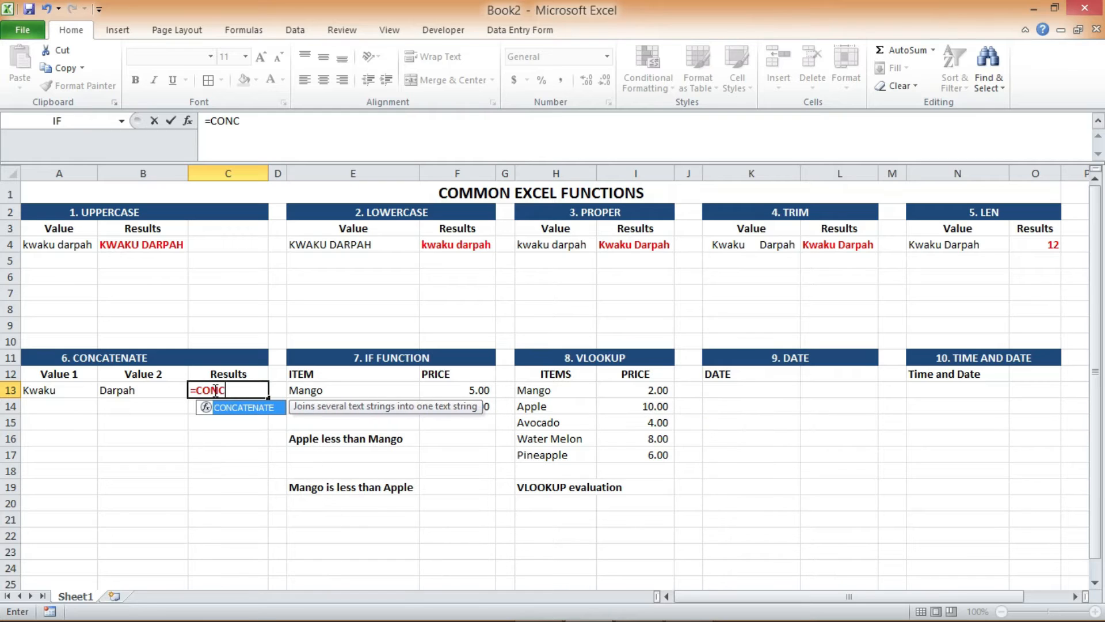
{"action": "key", "text": "Tab"}
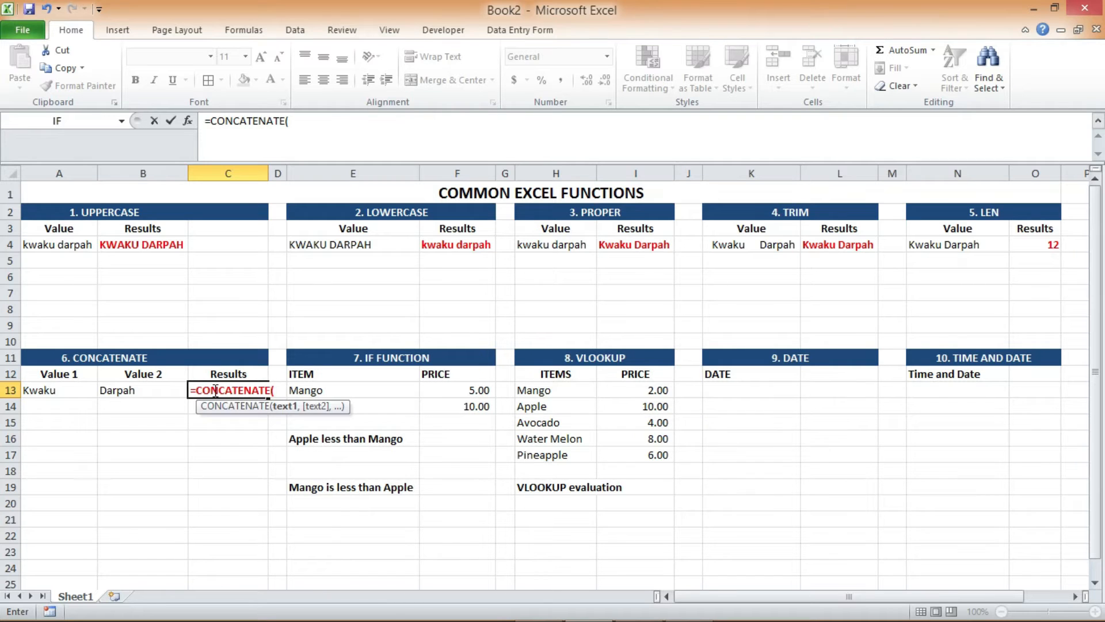
{"action": "left_click", "coordinate": [73, 389]}
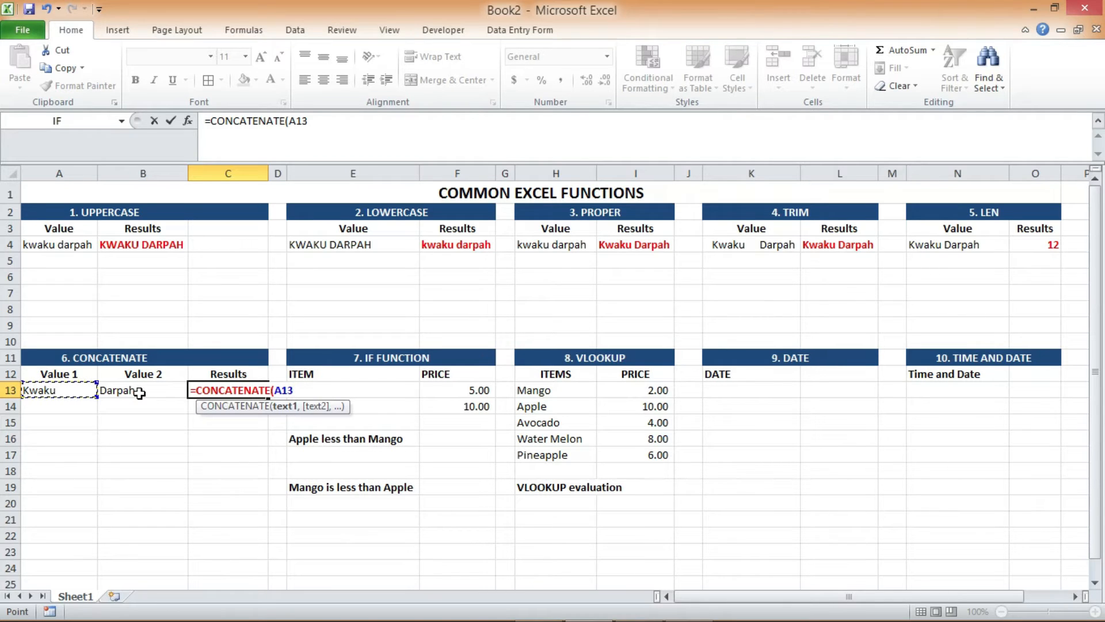
{"action": "type", "text": ","}
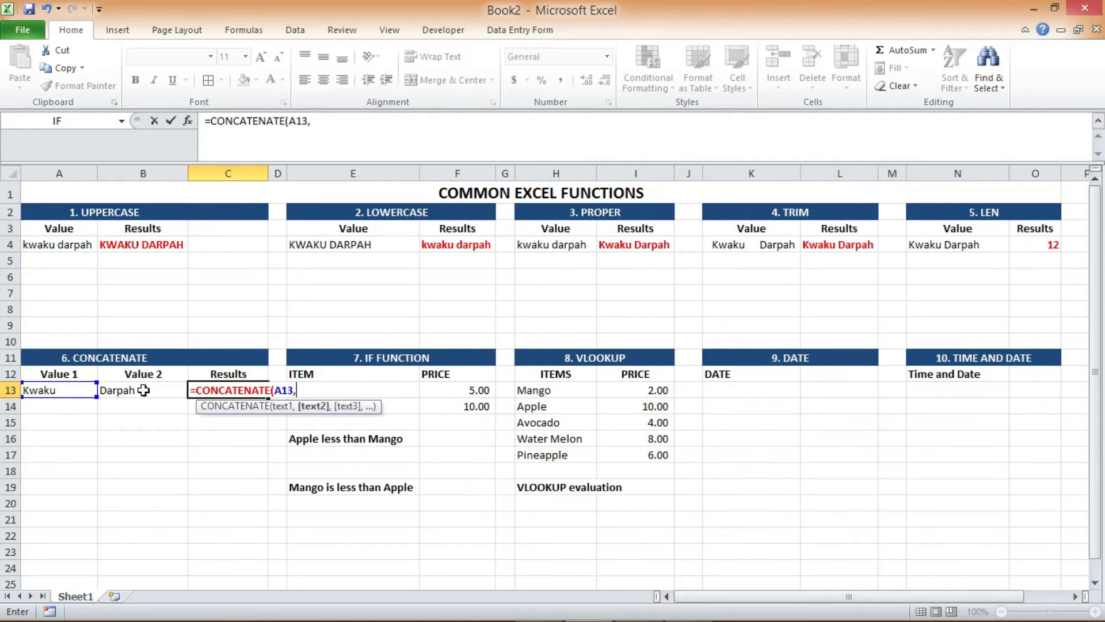
{"action": "left_click", "coordinate": [144, 390]}
{"action": "type", "text": ")"}
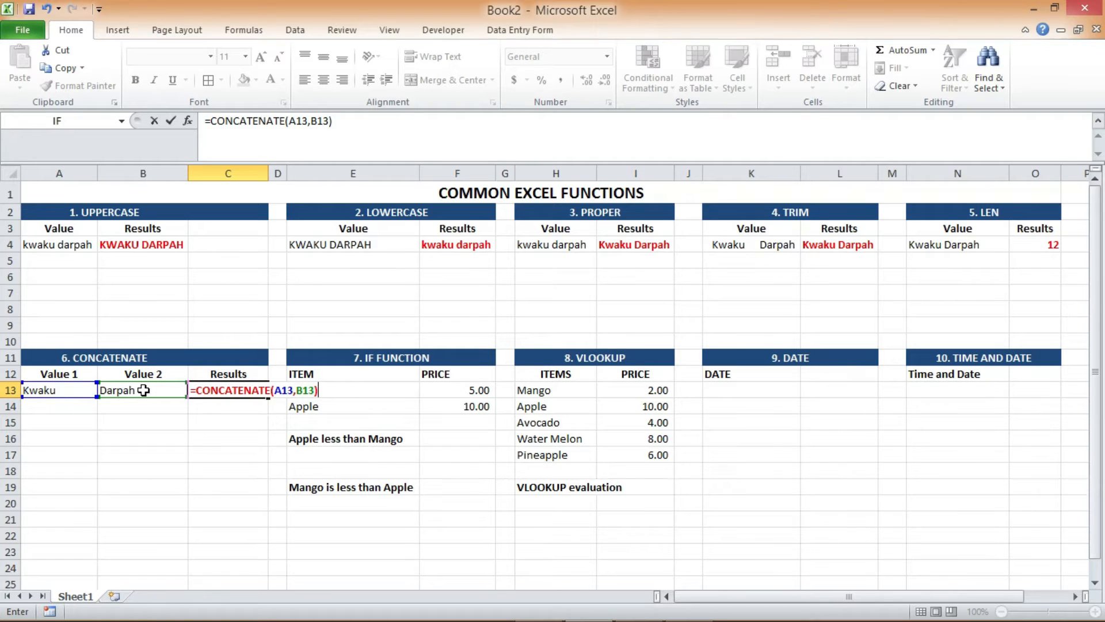
{"action": "key", "text": "Return"}
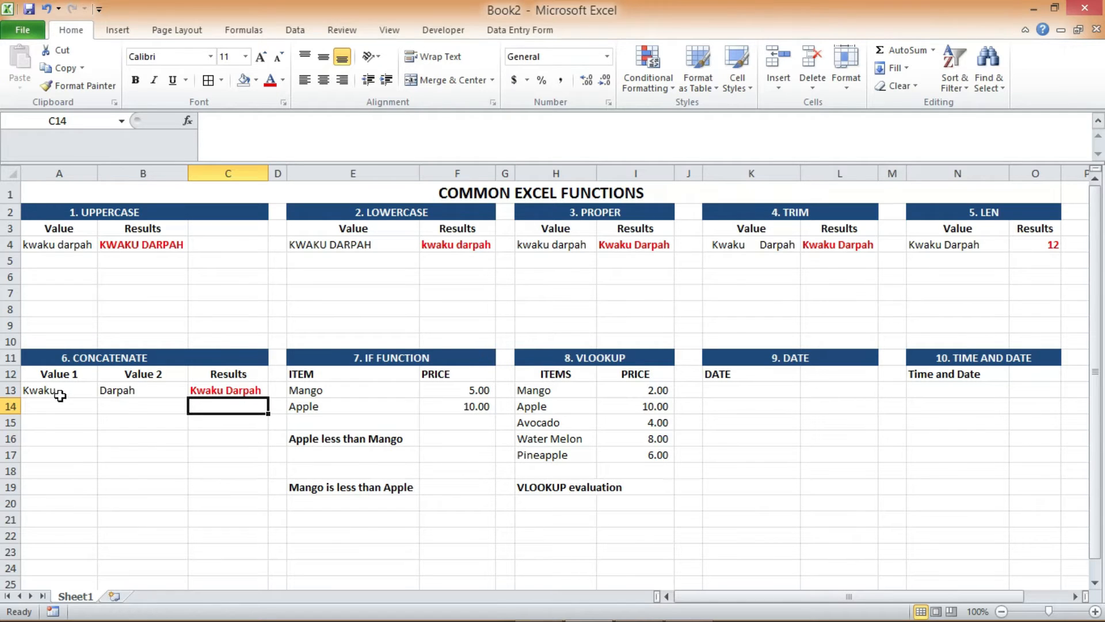
{"action": "left_click", "coordinate": [224, 391]}
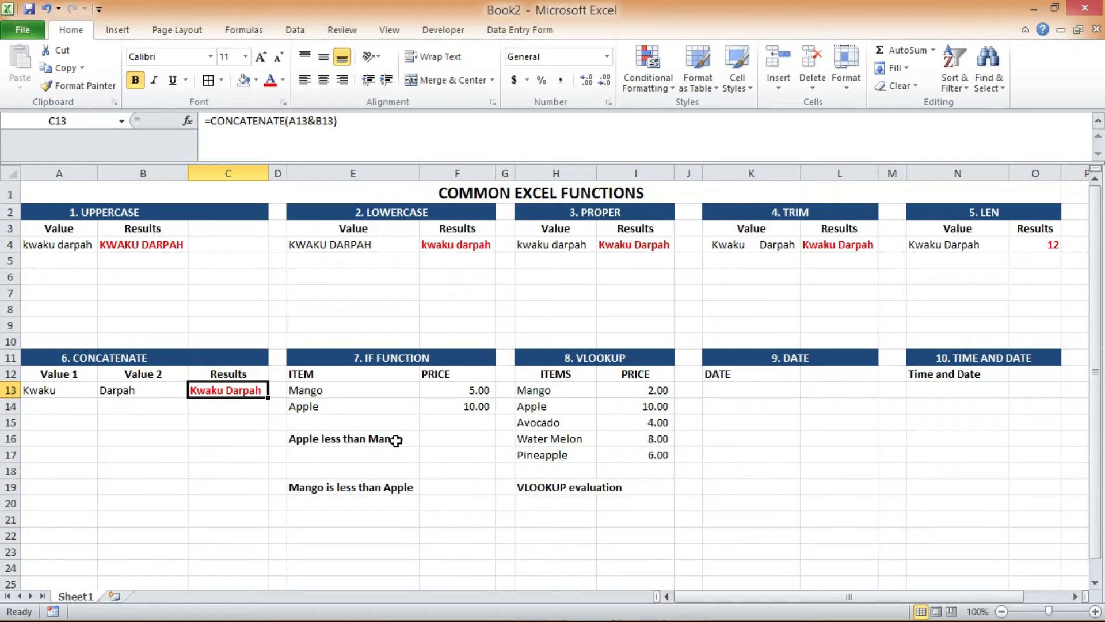
Enter =IF(F14<F13,TRUE,FALSE) in cell E17 to test whether the apple price is less than the mango price
{"action": "left_click", "coordinate": [369, 452]}
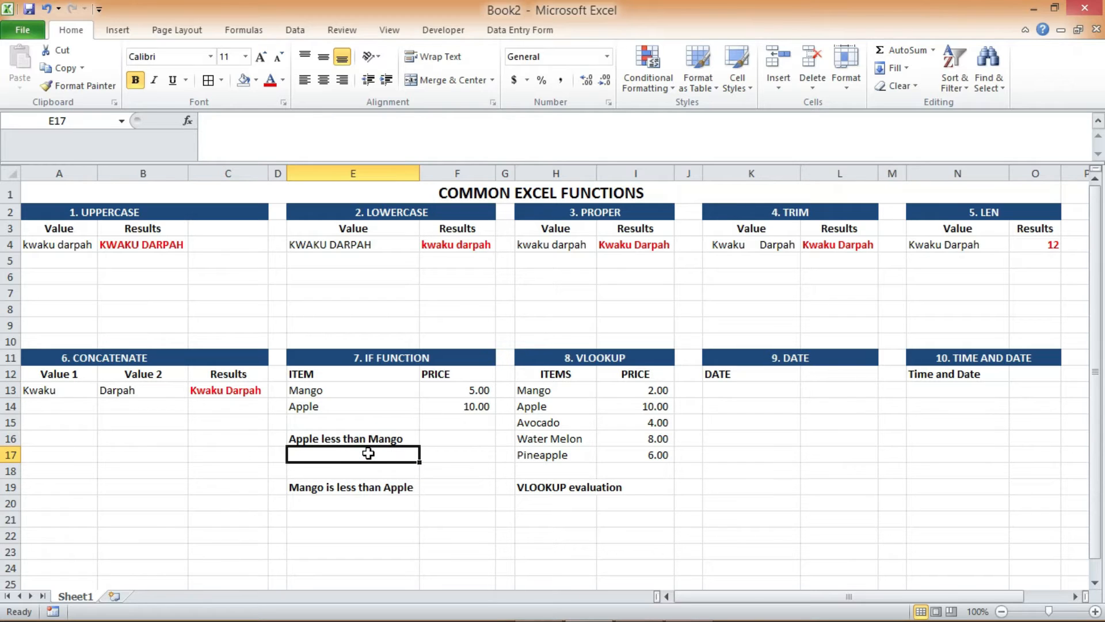
{"action": "type", "text": "=I"}
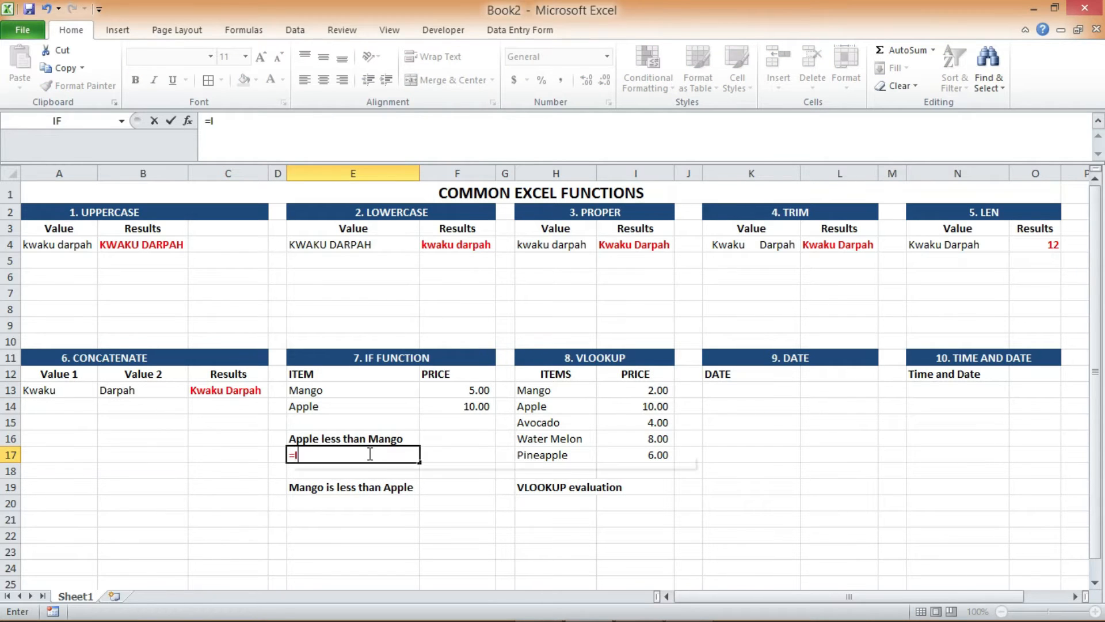
{"action": "type", "text": "F("}
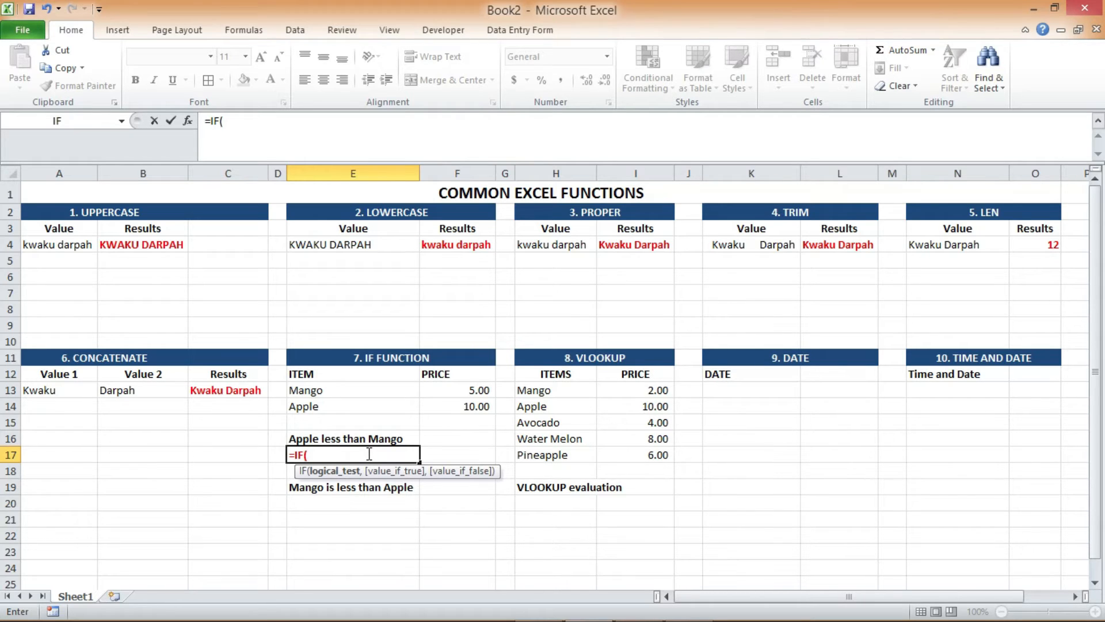
{"action": "left_click", "coordinate": [447, 408]}
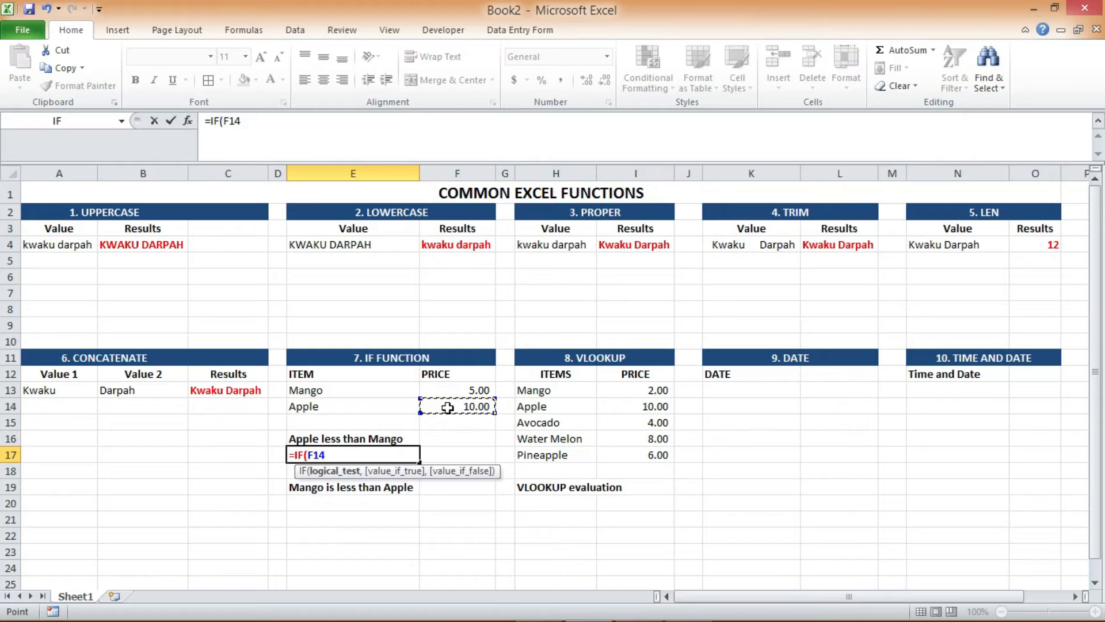
{"action": "type", "text": "<"}
{"action": "left_click", "coordinate": [467, 391]}
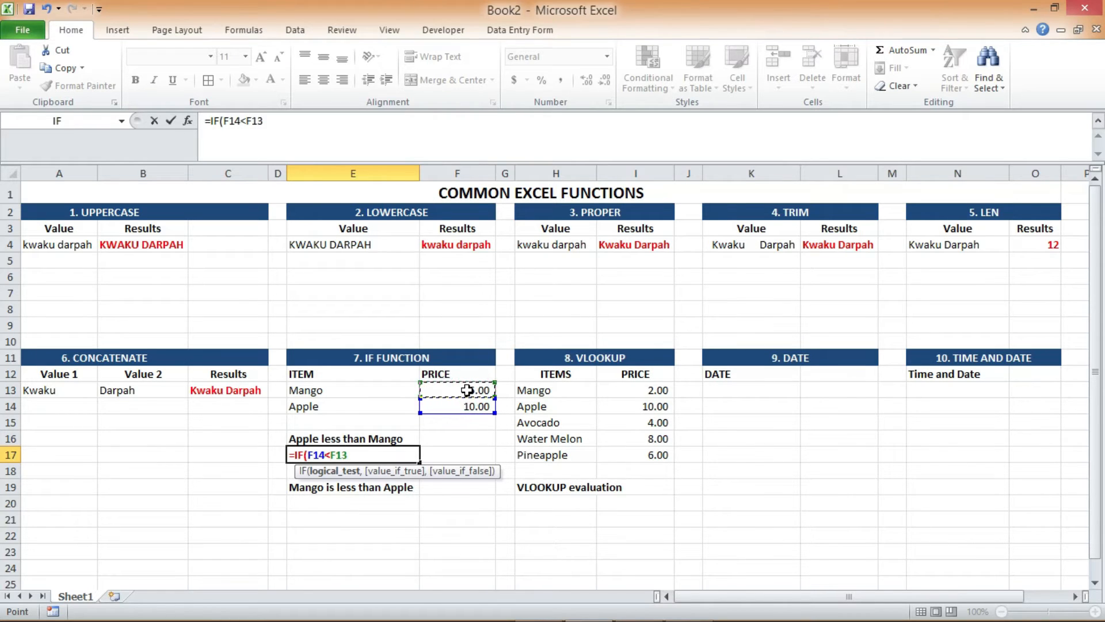
{"action": "type", "text": ","}
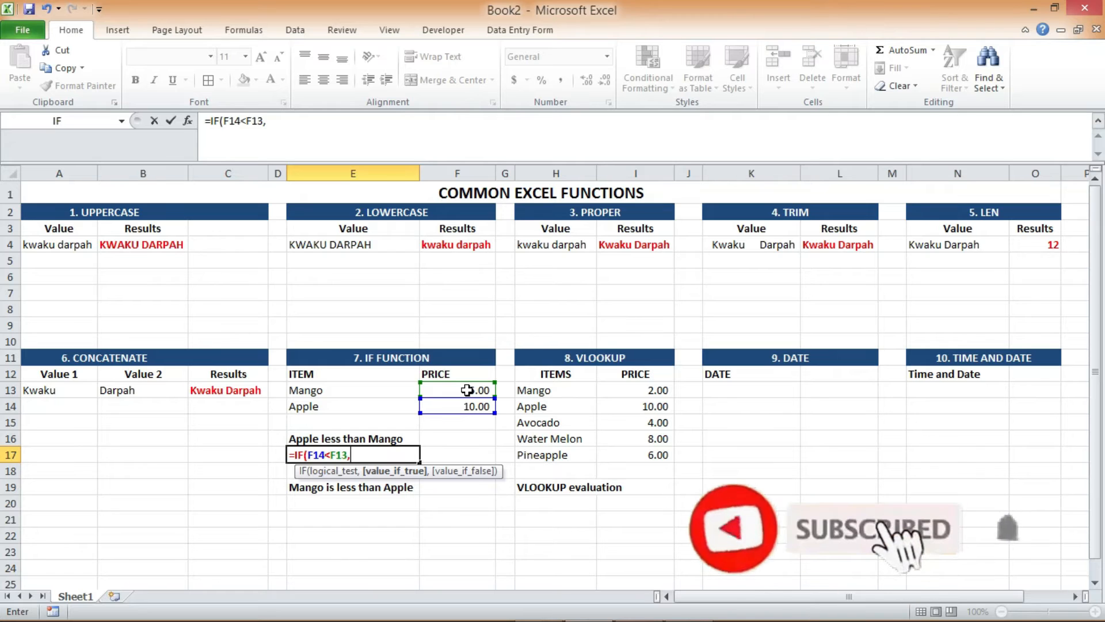
{"action": "type", "text": "TRUE"}
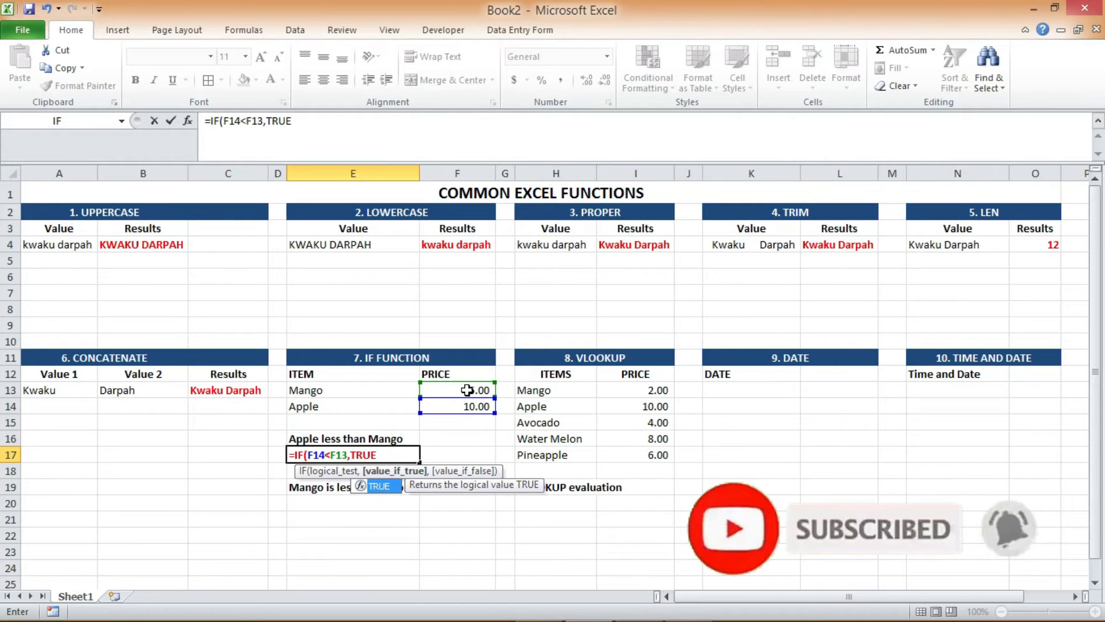
{"action": "type", "text": ",FALSE)"}
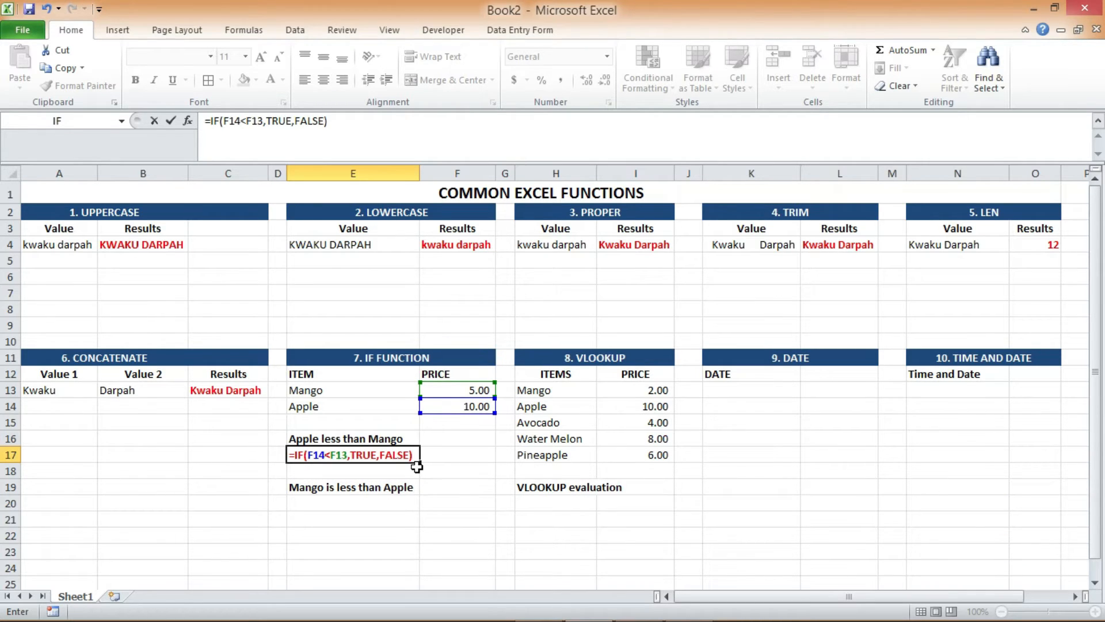
{"action": "key", "text": "Return"}
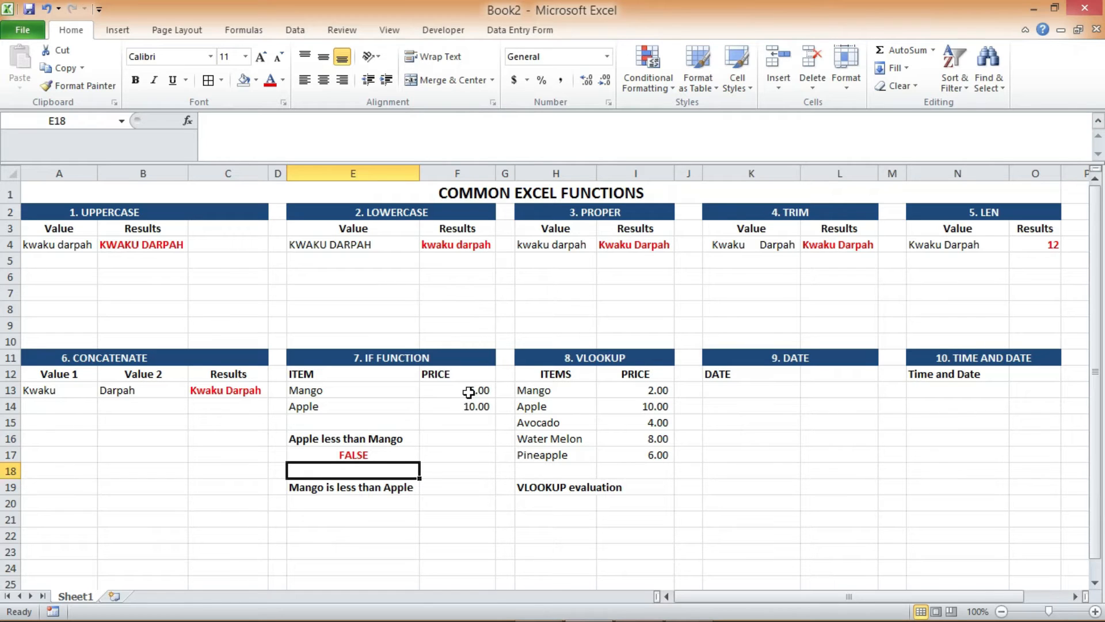
Enter =IF(F13<F14, TRUE, FALSE) in cell E20 to test whether the mango price is less than the apple price
{"action": "left_click", "coordinate": [351, 504]}
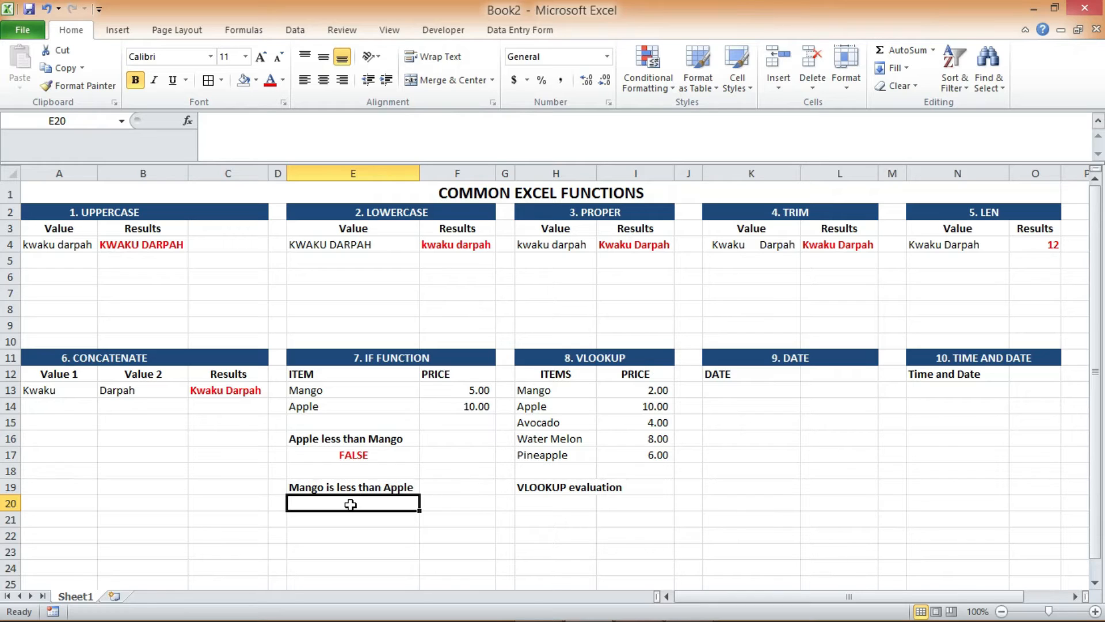
{"action": "left_click", "coordinate": [351, 504]}
{"action": "type", "text": "=IF"}
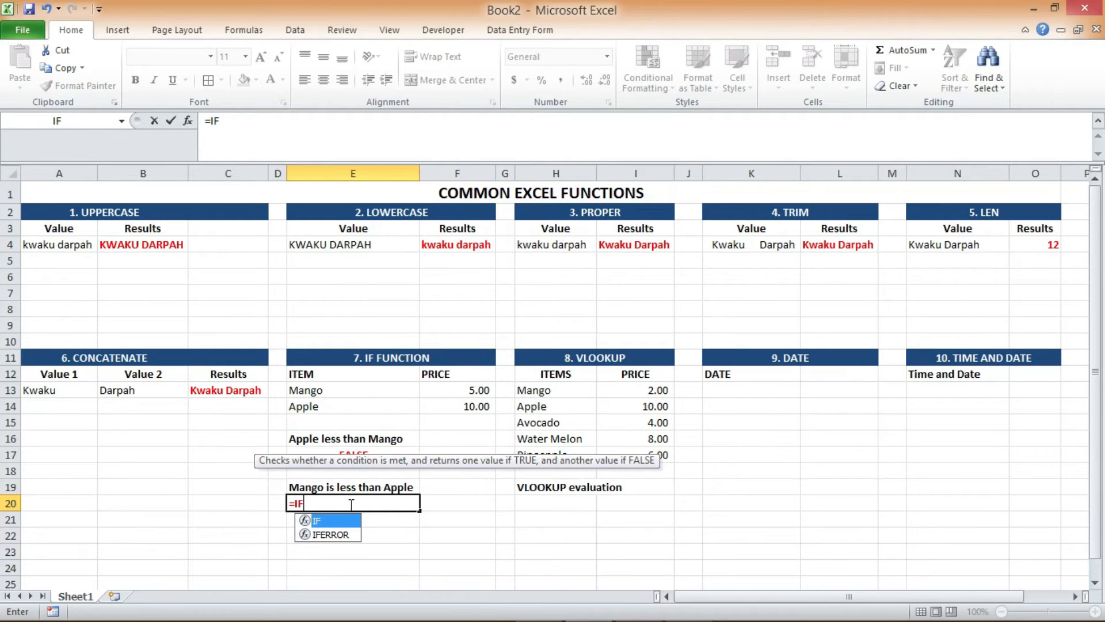
{"action": "type", "text": "("}
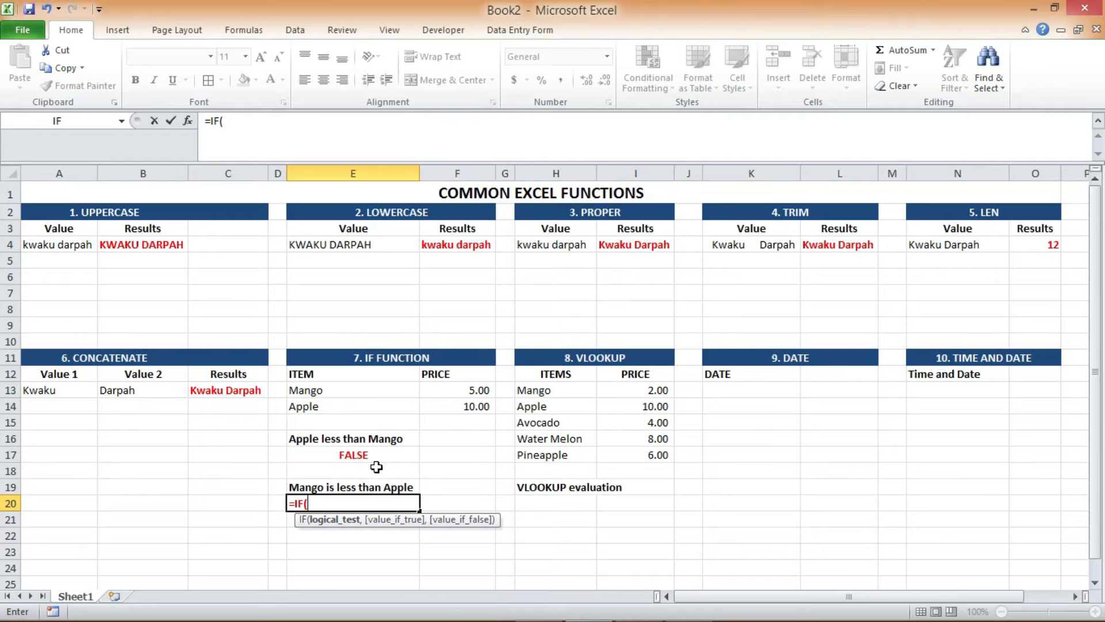
{"action": "left_click", "coordinate": [467, 392]}
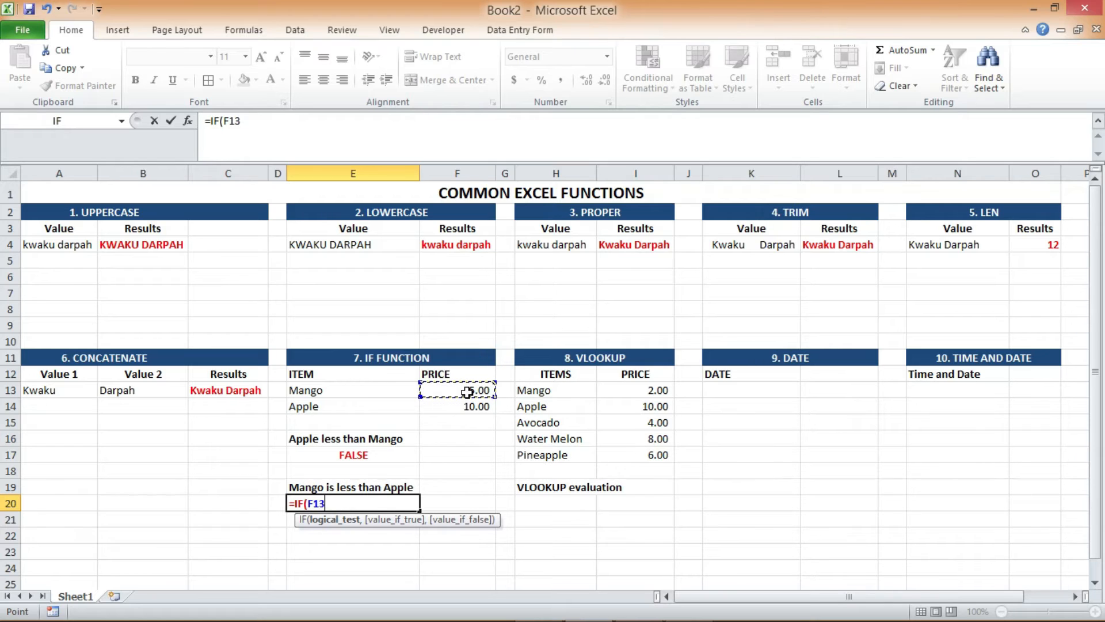
{"action": "type", "text": ","}
{"action": "key", "text": "BackSpace"}
{"action": "type", "text": "<"}
{"action": "left_click", "coordinate": [462, 406]}
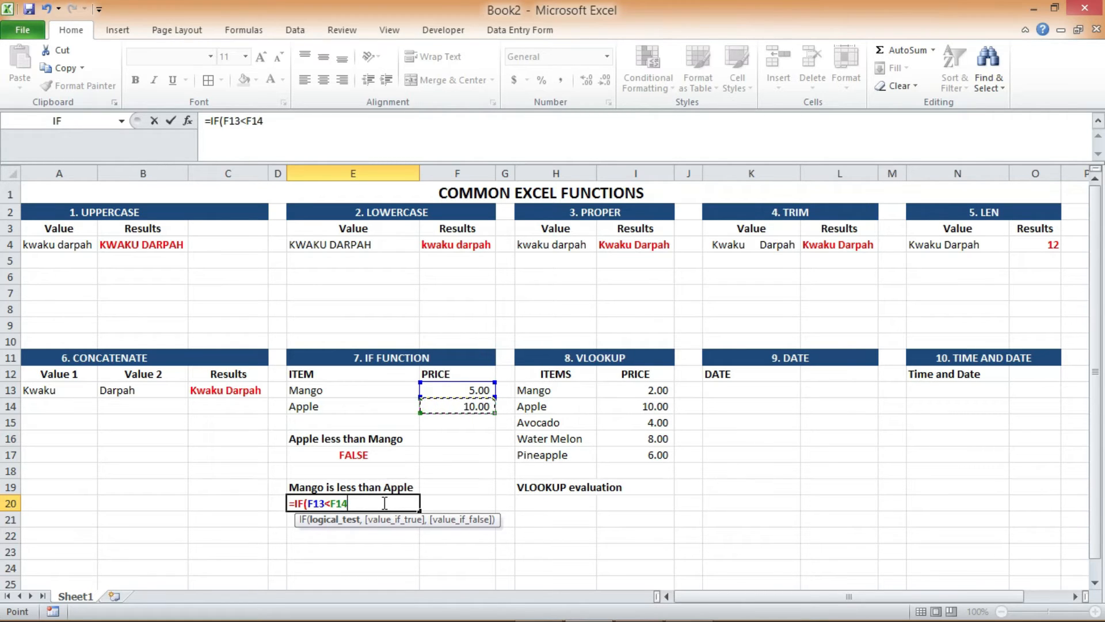
{"action": "type", "text": ", TR"}
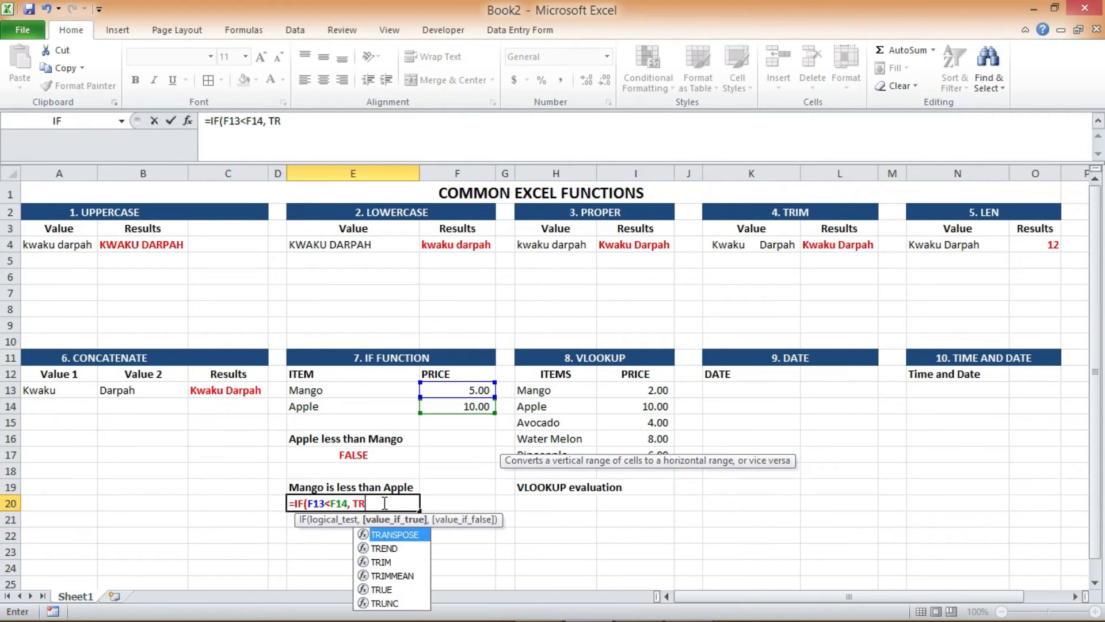
{"action": "type", "text": "UE,"}
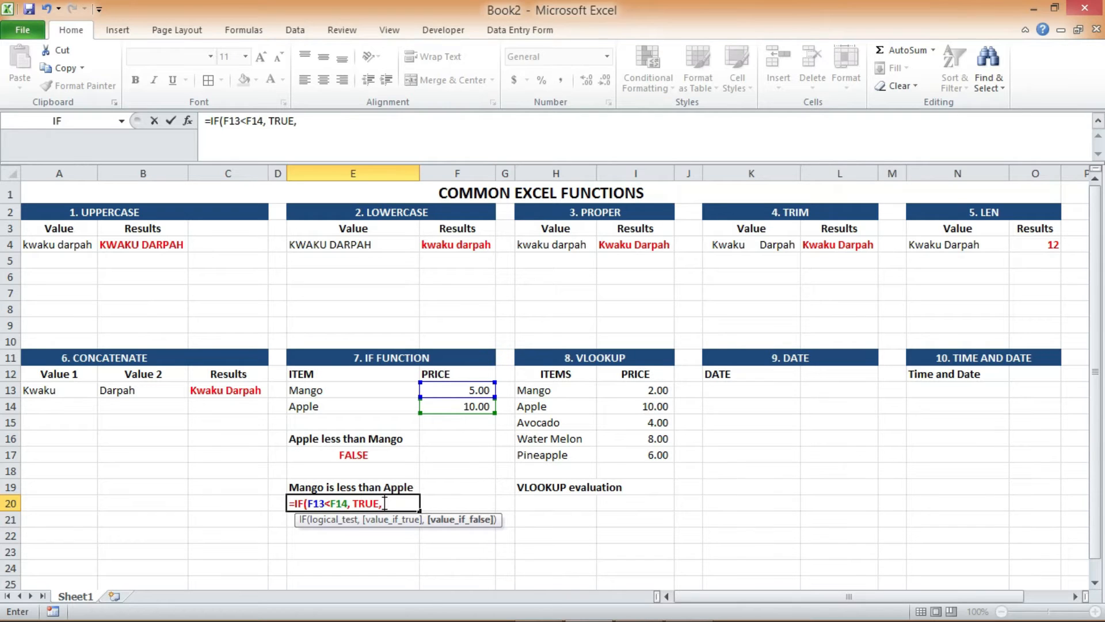
{"action": "type", "text": " FAK"}
{"action": "key", "text": "BackSpace"}
{"action": "type", "text": "LSE)"}
{"action": "key", "text": "Return"}
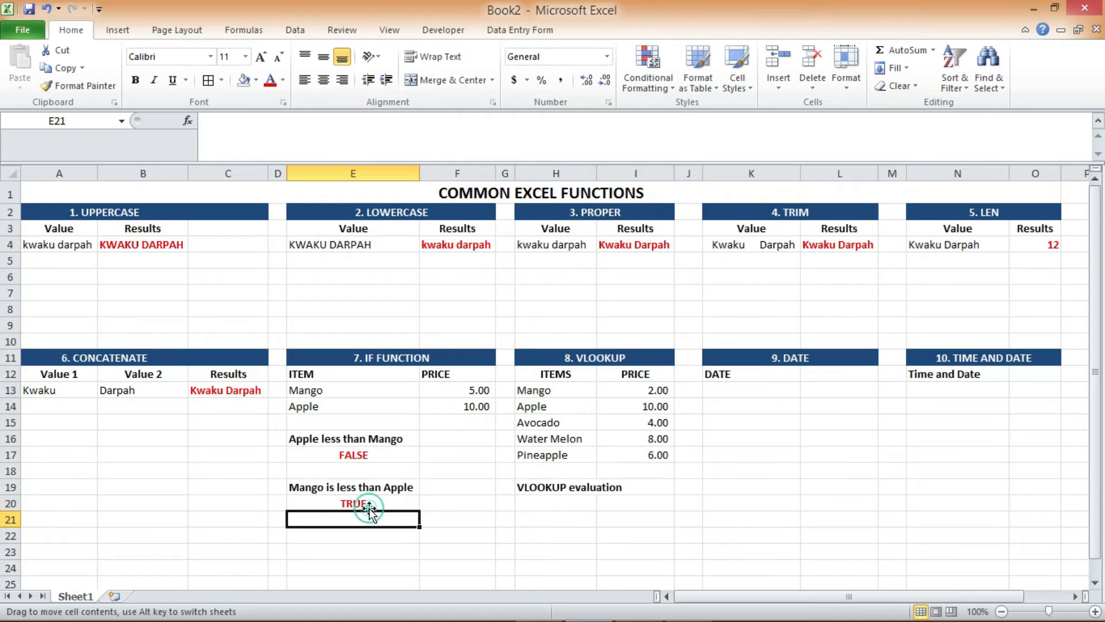
{"action": "left_click", "coordinate": [374, 505]}
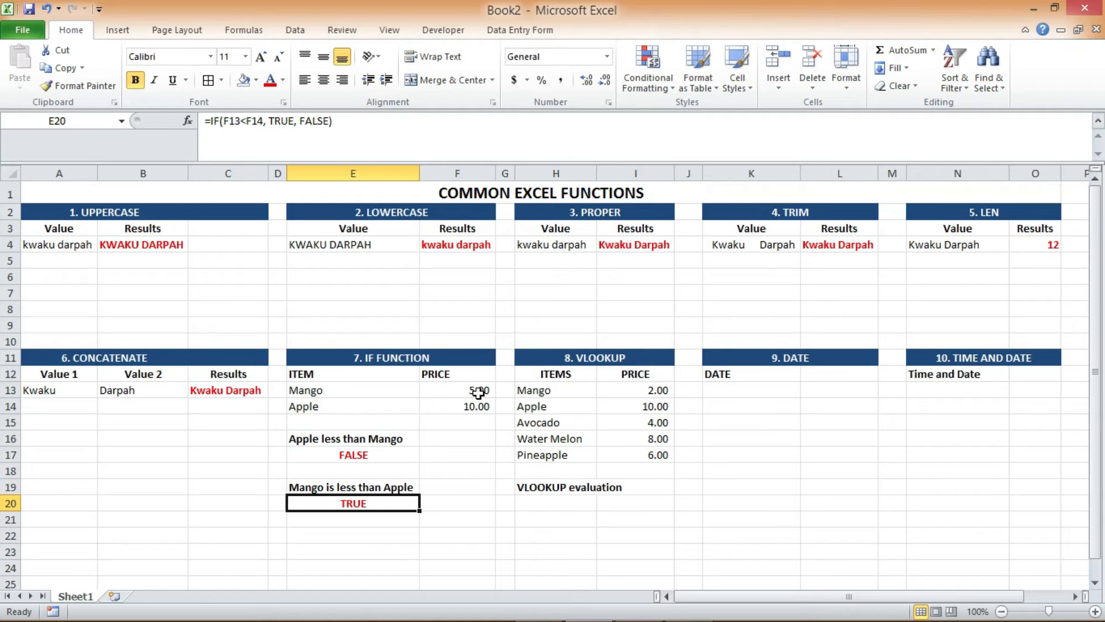
{"action": "left_click", "coordinate": [463, 406]}
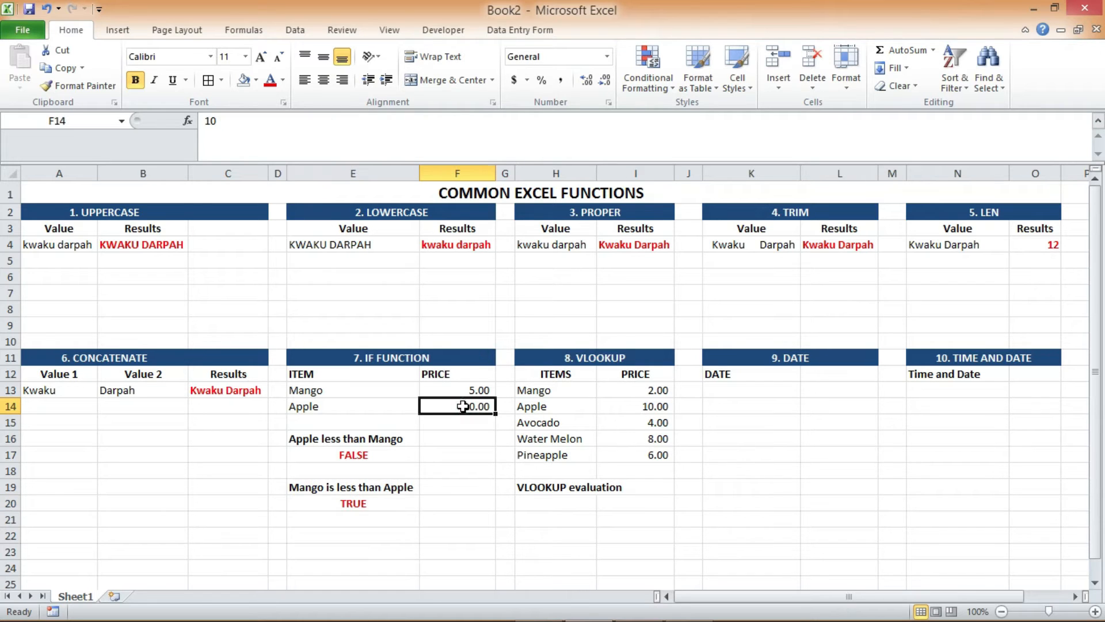
{"action": "left_click", "coordinate": [396, 455]}
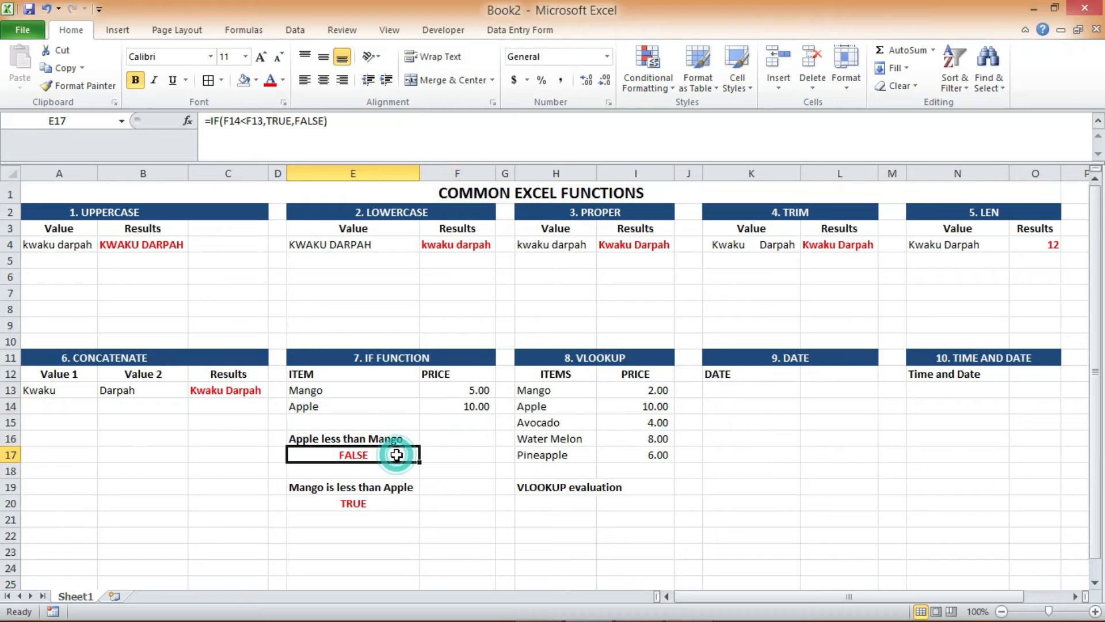
In cell E20's IF formula, replace the TRUE result with "Yes the price of mango is less than that of apple"
{"action": "left_click", "coordinate": [369, 505]}
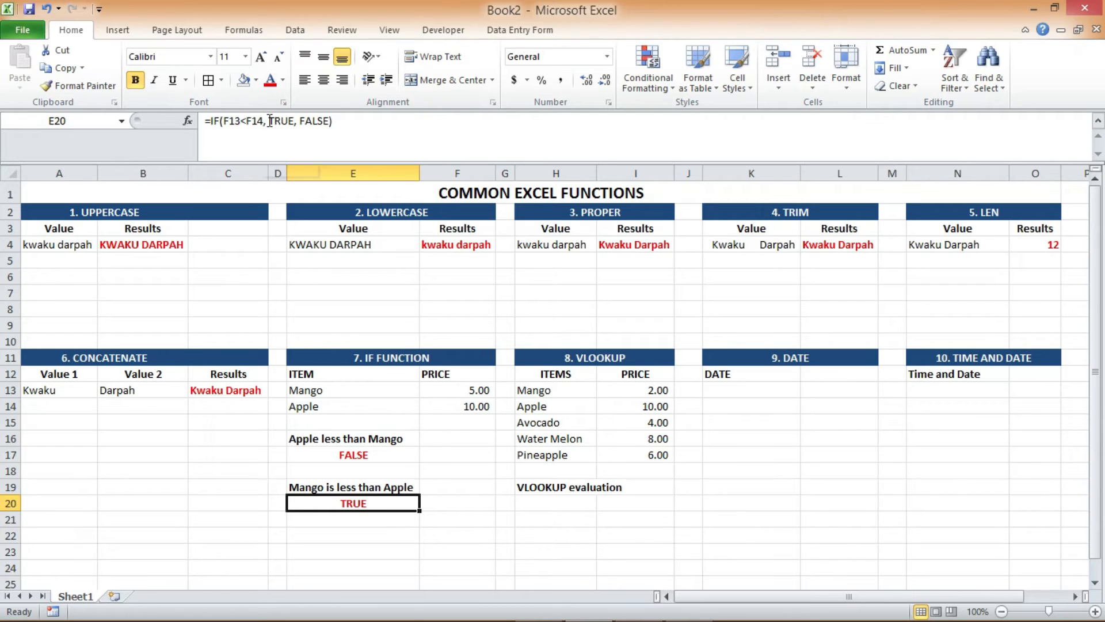
{"action": "left_click", "coordinate": [270, 121]}
{"action": "left_click_drag", "start_coordinate": [270, 121], "coordinate": [294, 121]}
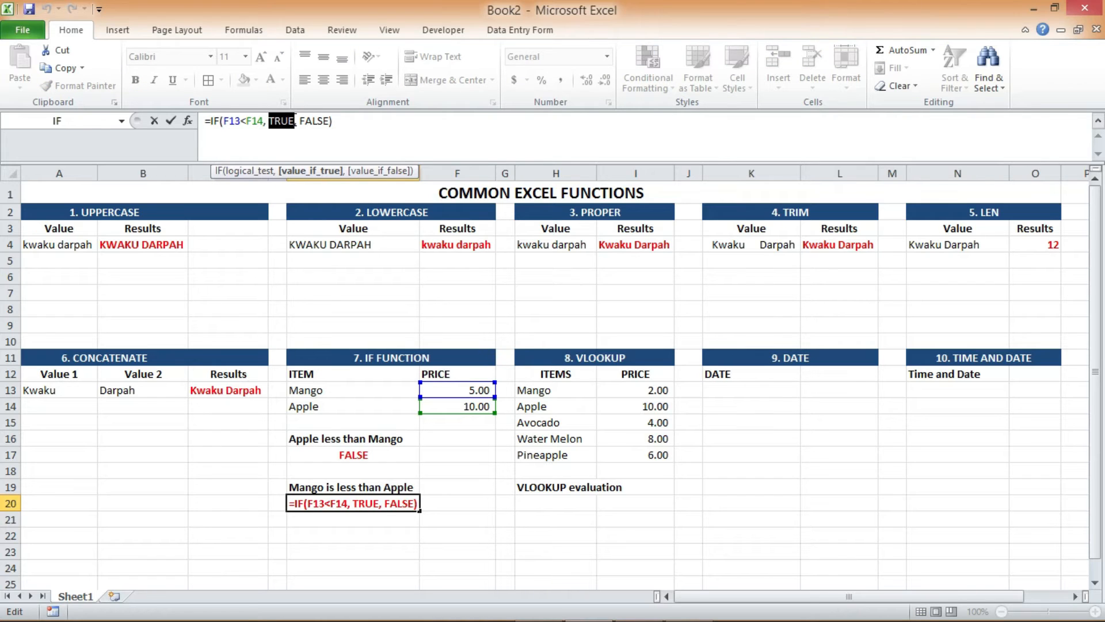
{"action": "type", "text": "\""}
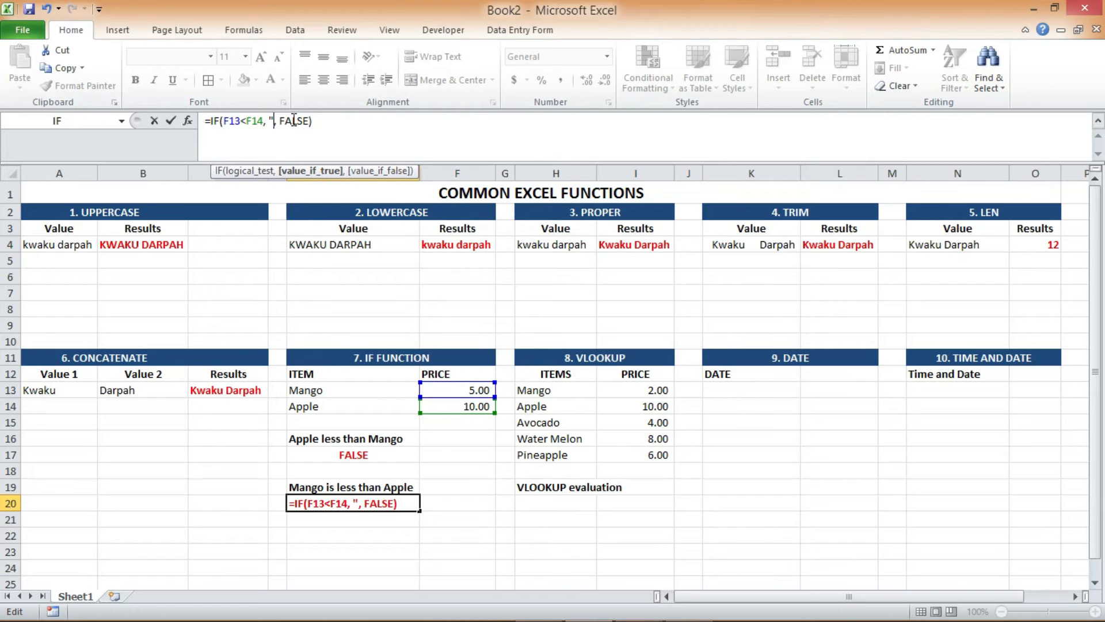
{"action": "type", "text": "Yes"}
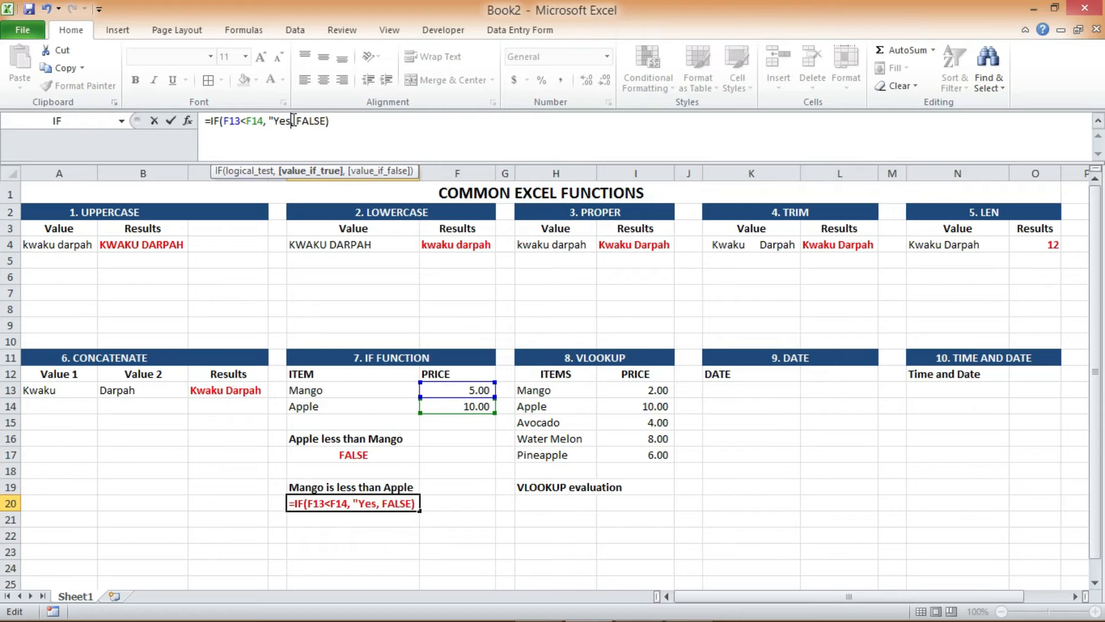
{"action": "type", "text": " the pric"}
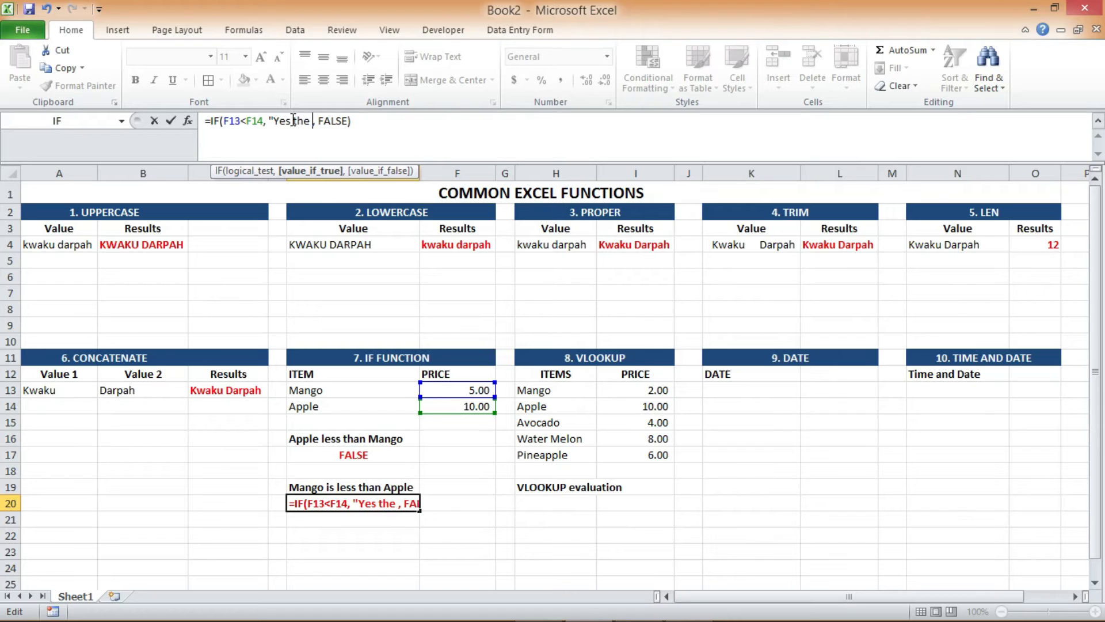
{"action": "type", "text": "e of mang"}
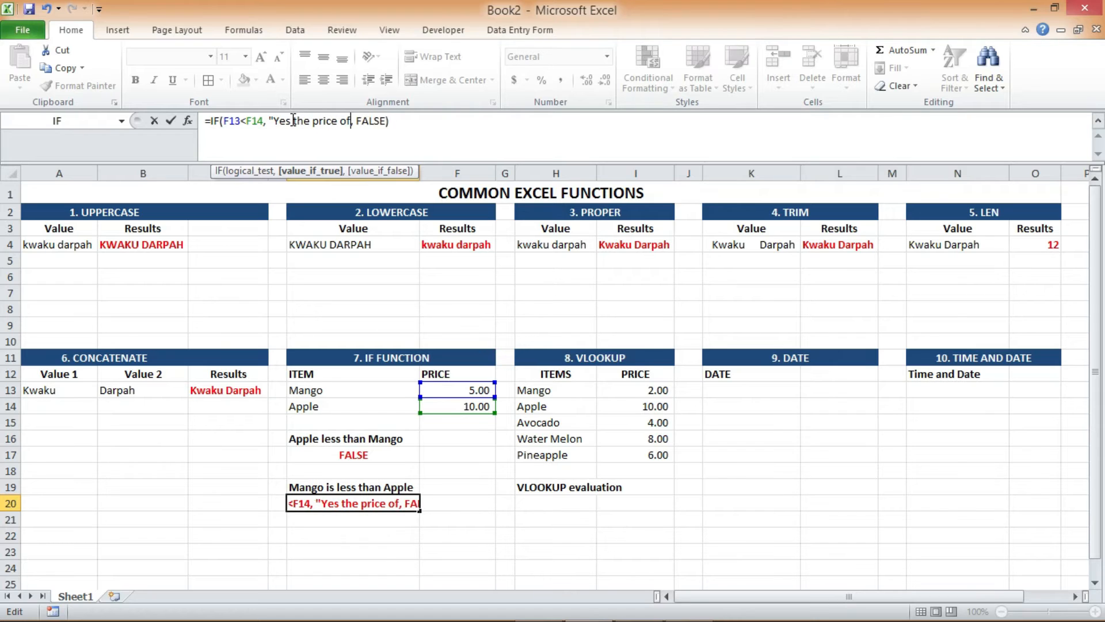
{"action": "type", "text": "o is "}
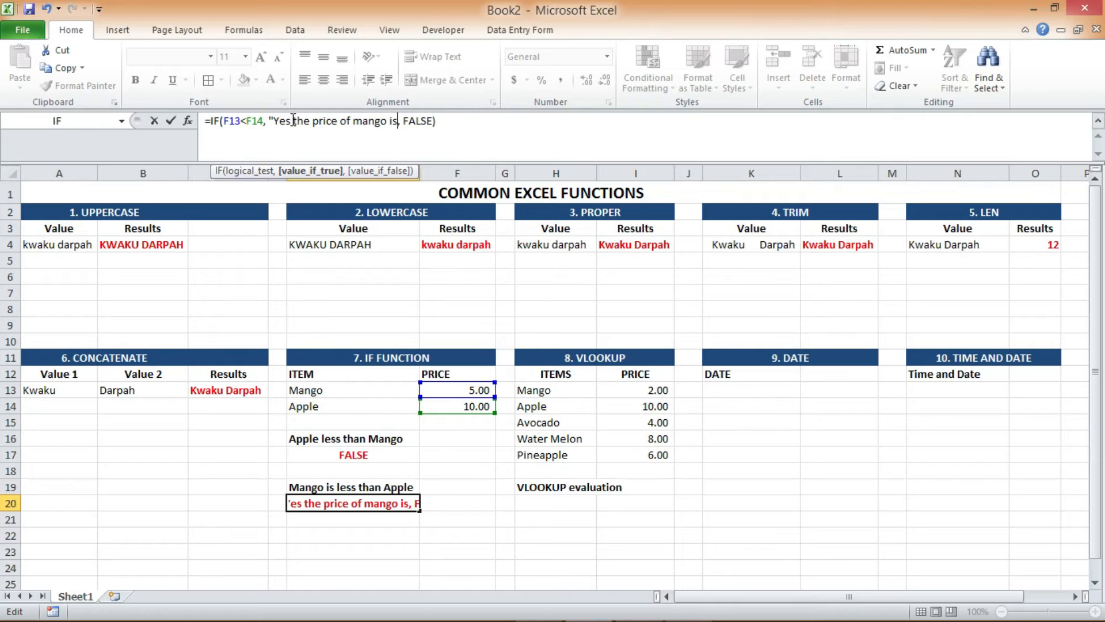
{"action": "type", "text": "less than"}
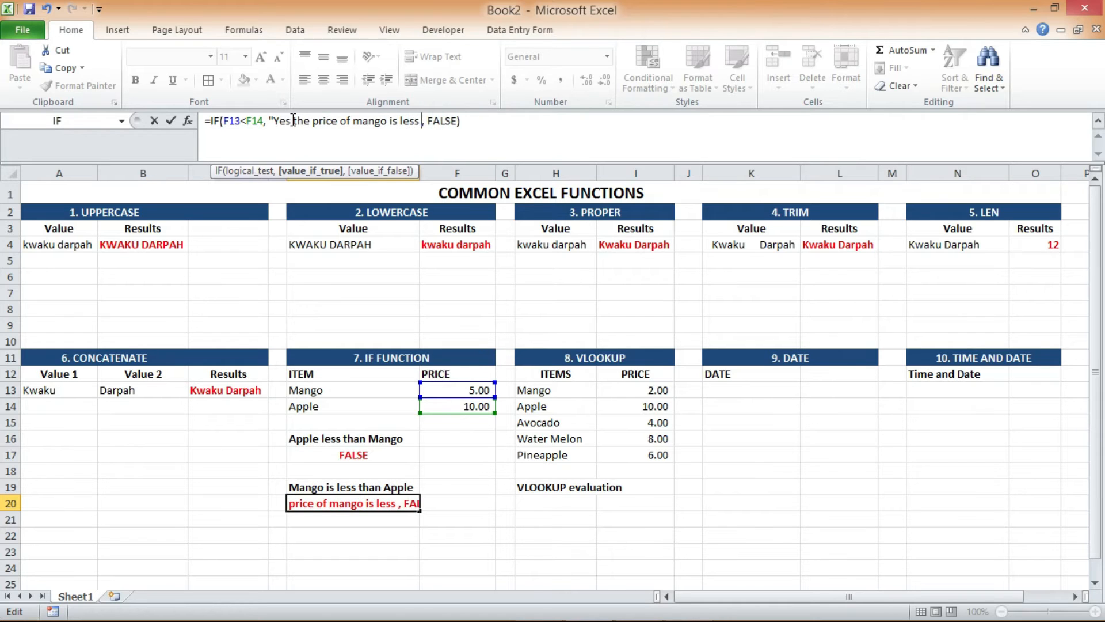
{"action": "type", "text": " that of"}
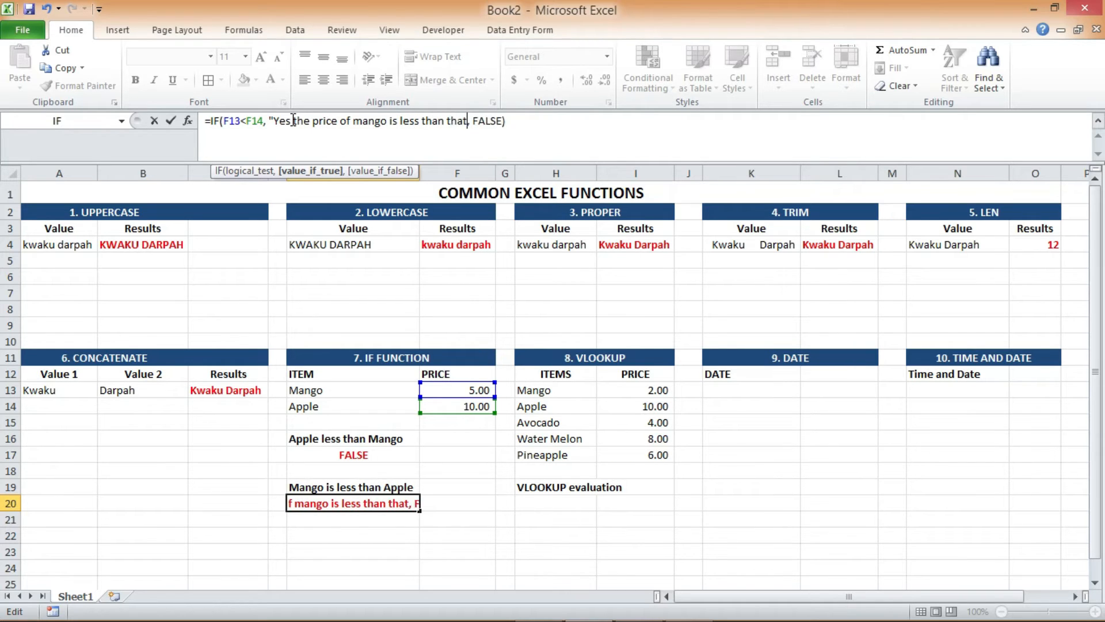
{"action": "type", "text": " apple\""}
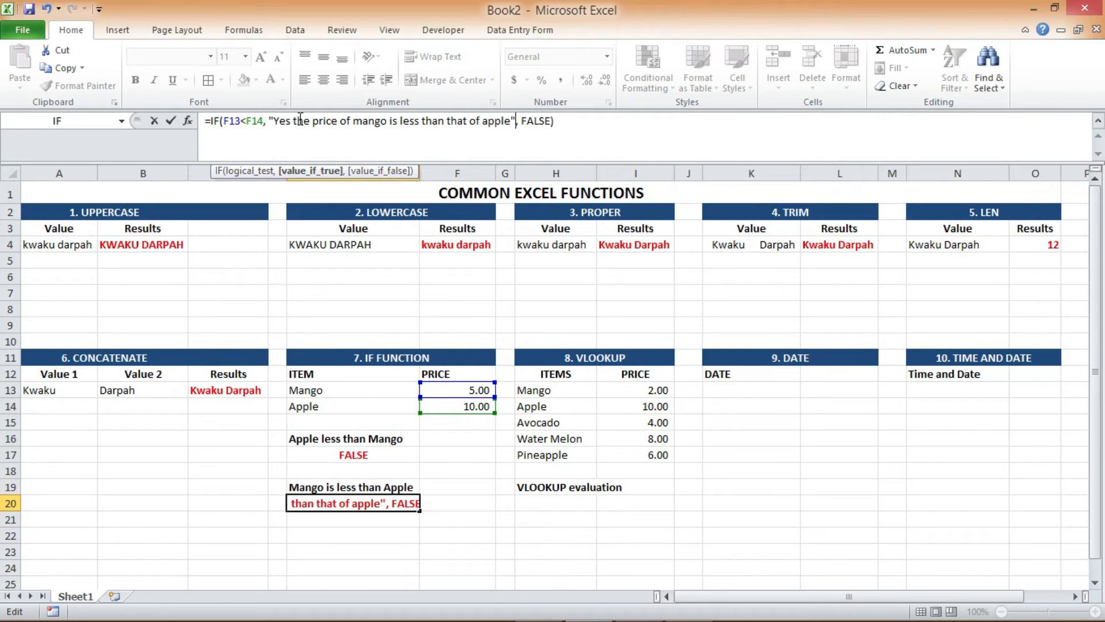
Replace E20's FALSE result with "No, the price of mango is higher than that of apple" and autofit column E
{"action": "left_click", "coordinate": [525, 115]}
{"action": "double_click", "coordinate": [527, 118]}
{"action": "type", "text": "\"No, the price of mango"}
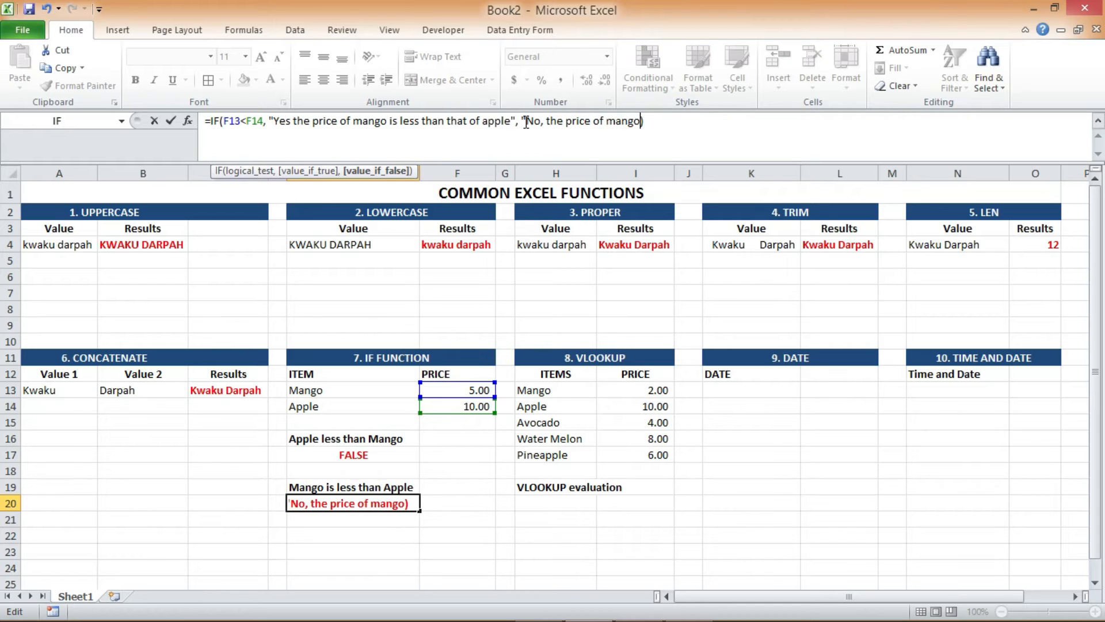
{"action": "type", "text": " is higher "}
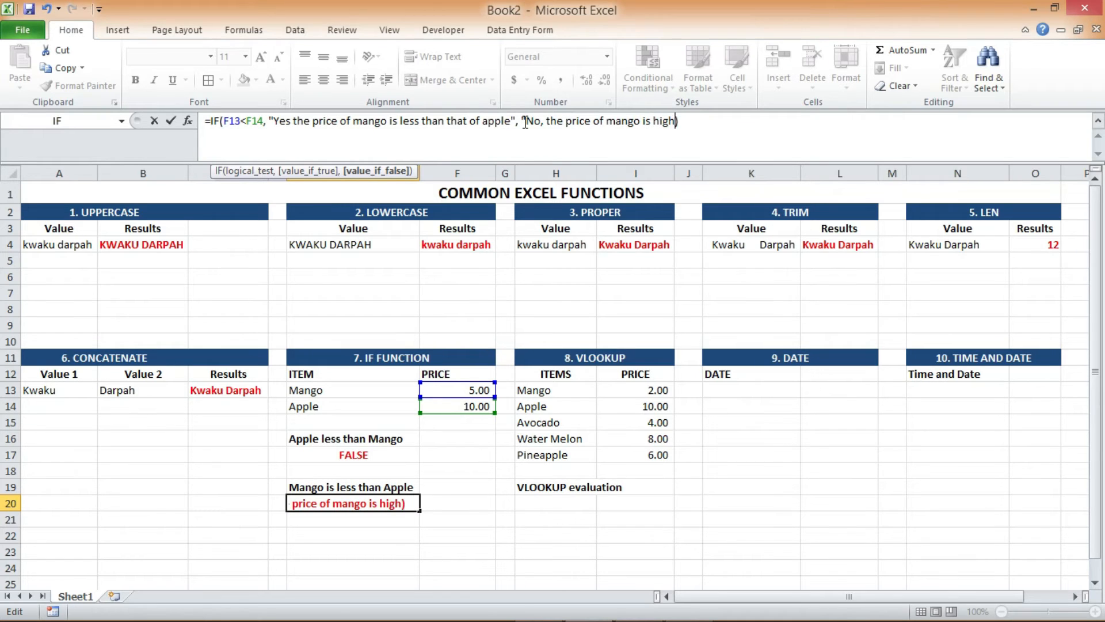
{"action": "type", "text": "than that of apple\""}
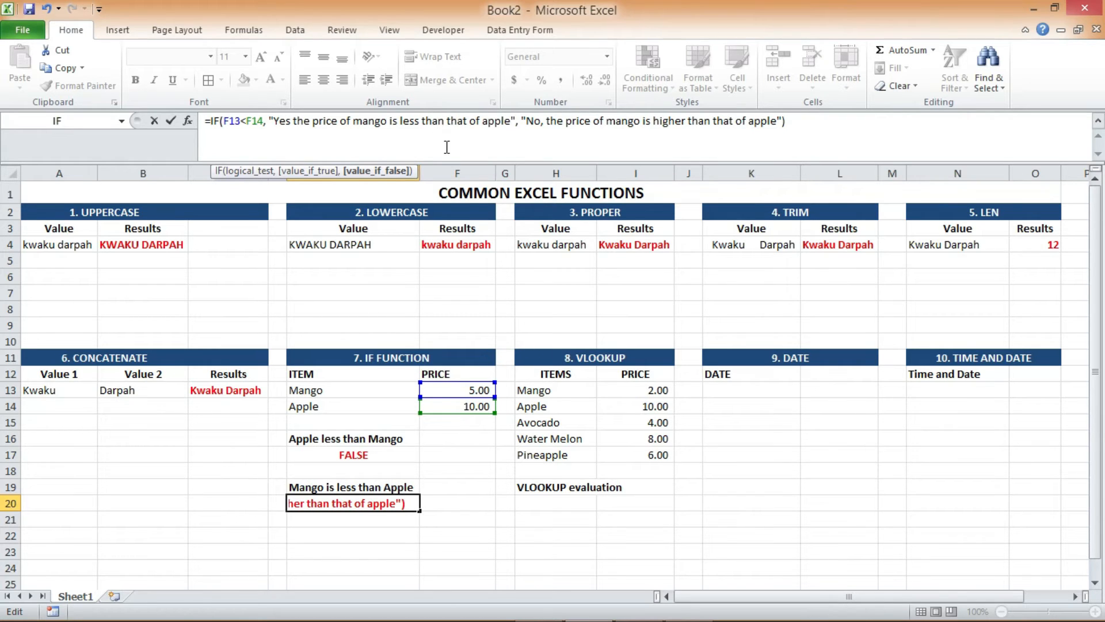
{"action": "key", "text": "Return"}
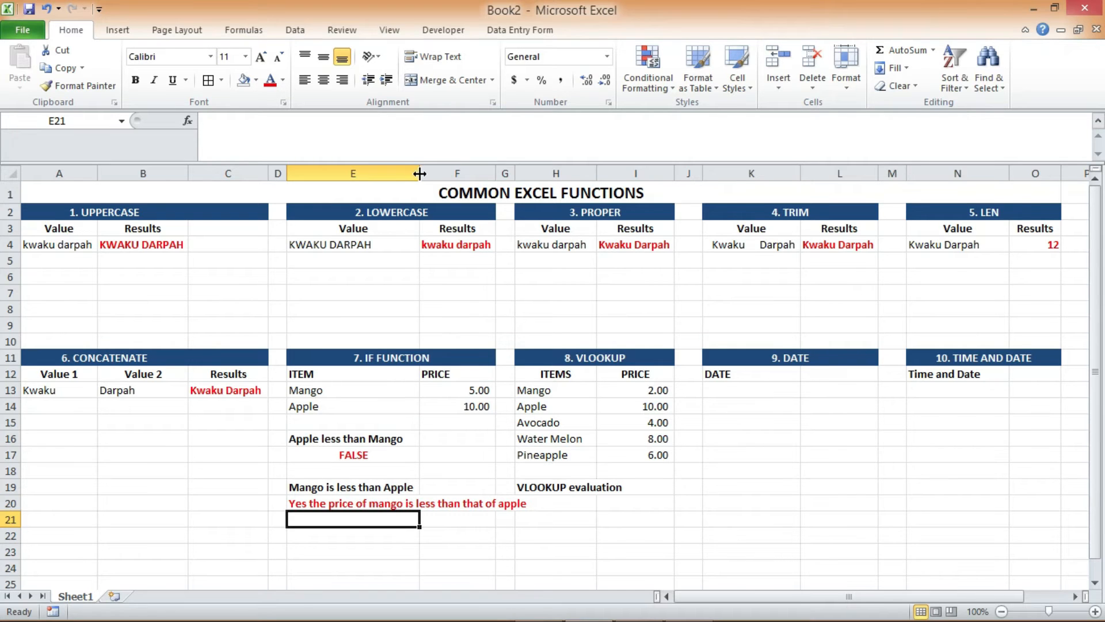
{"action": "double_click", "coordinate": [419, 173]}
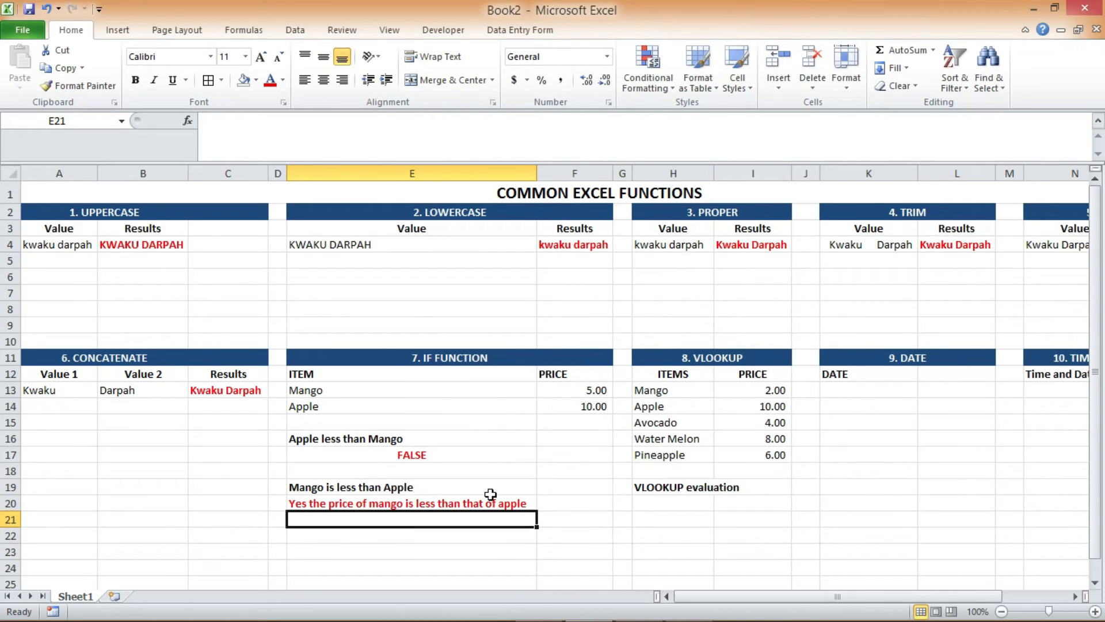
Set the mango price in cell F13 to 20 to test both IF formulas
{"action": "left_click", "coordinate": [581, 389]}
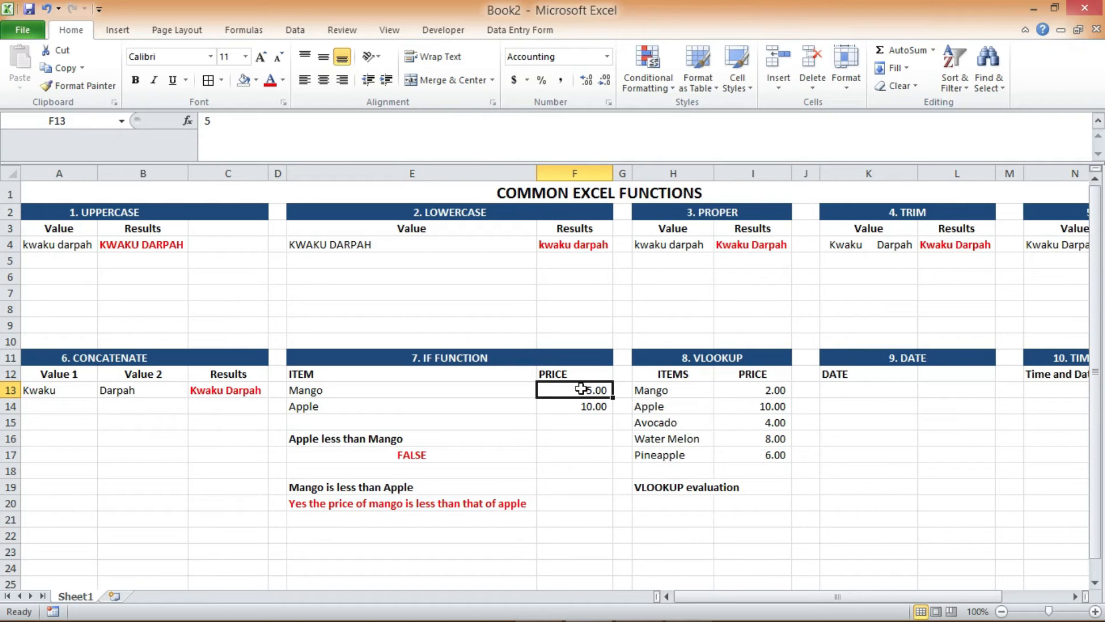
{"action": "type", "text": "20"}
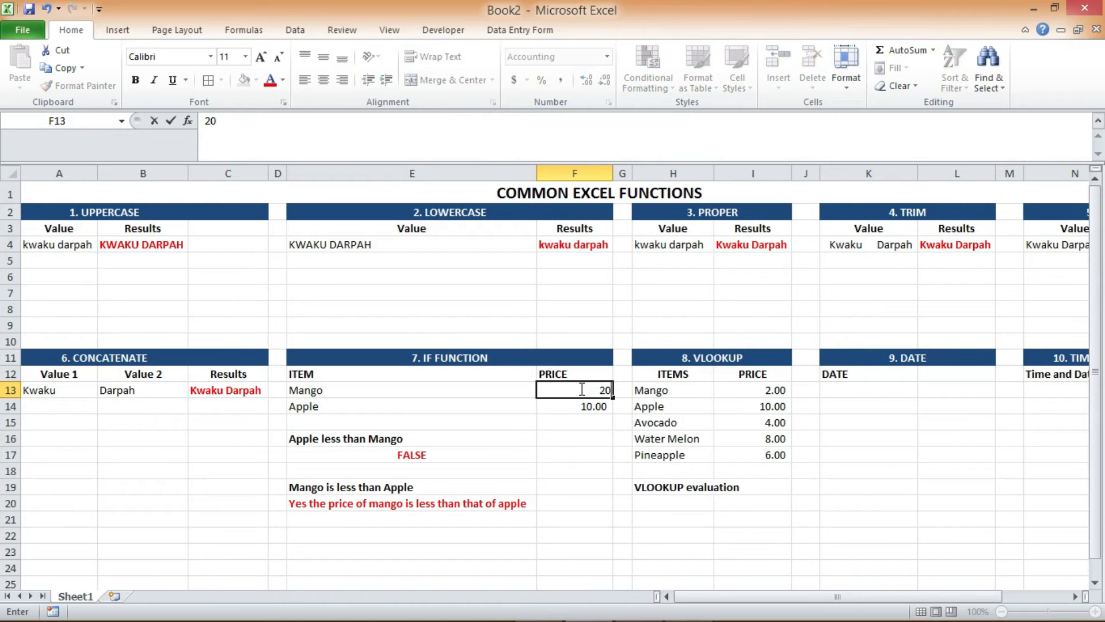
{"action": "key", "text": "Return"}
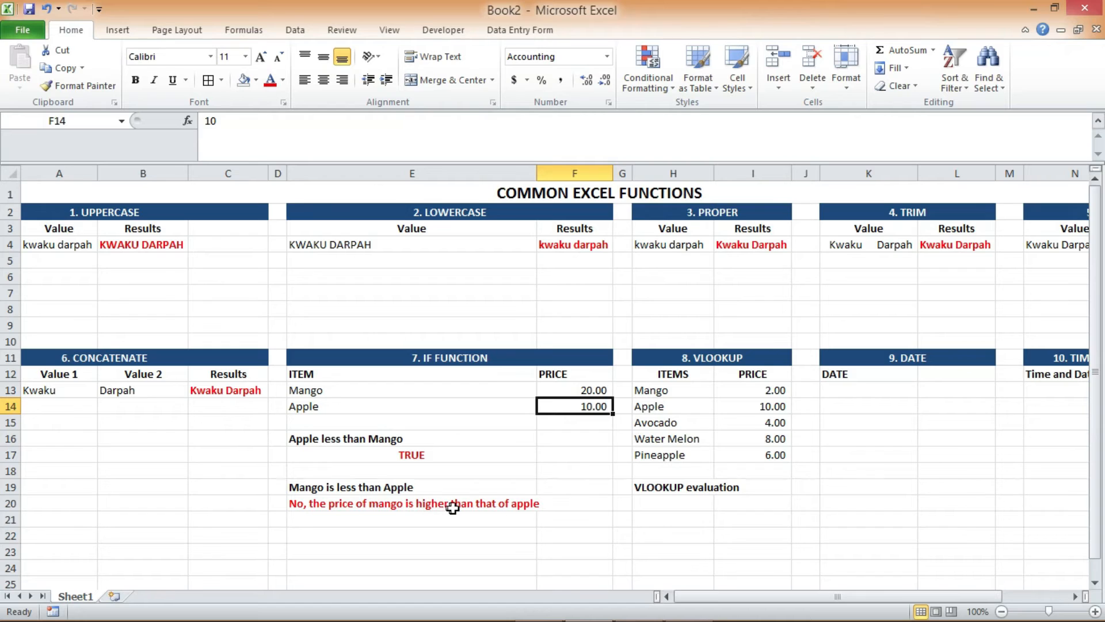
{"action": "left_click", "coordinate": [444, 454]}
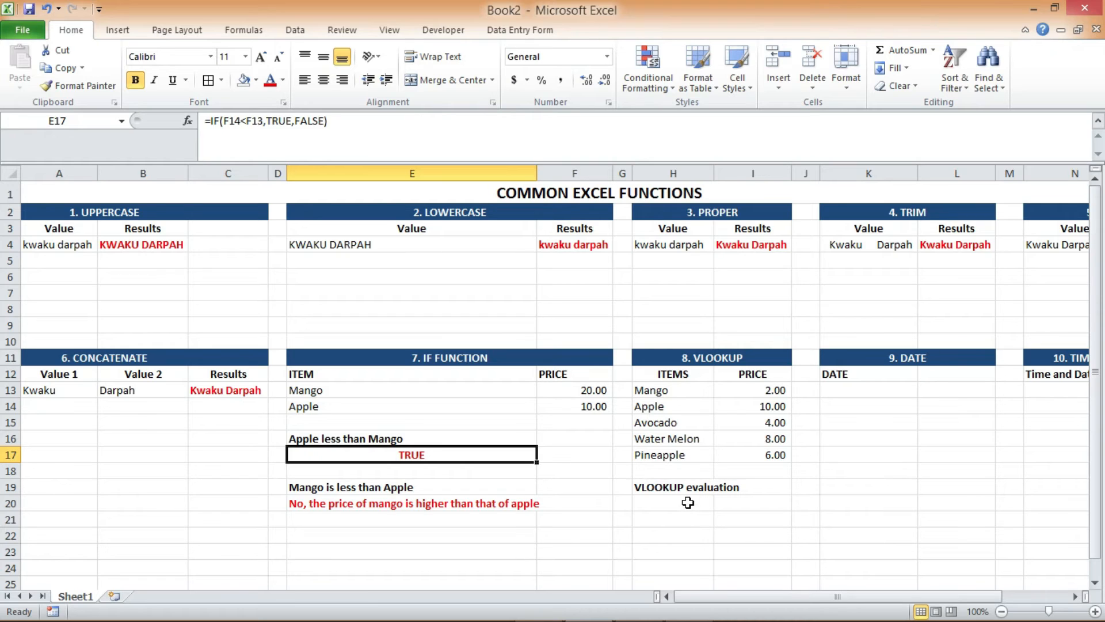
Start a data validation rule on cell H20 under VLOOKUP evaluation that allows a List
{"action": "left_click_drag", "start_coordinate": [673, 390], "coordinate": [674, 451]}
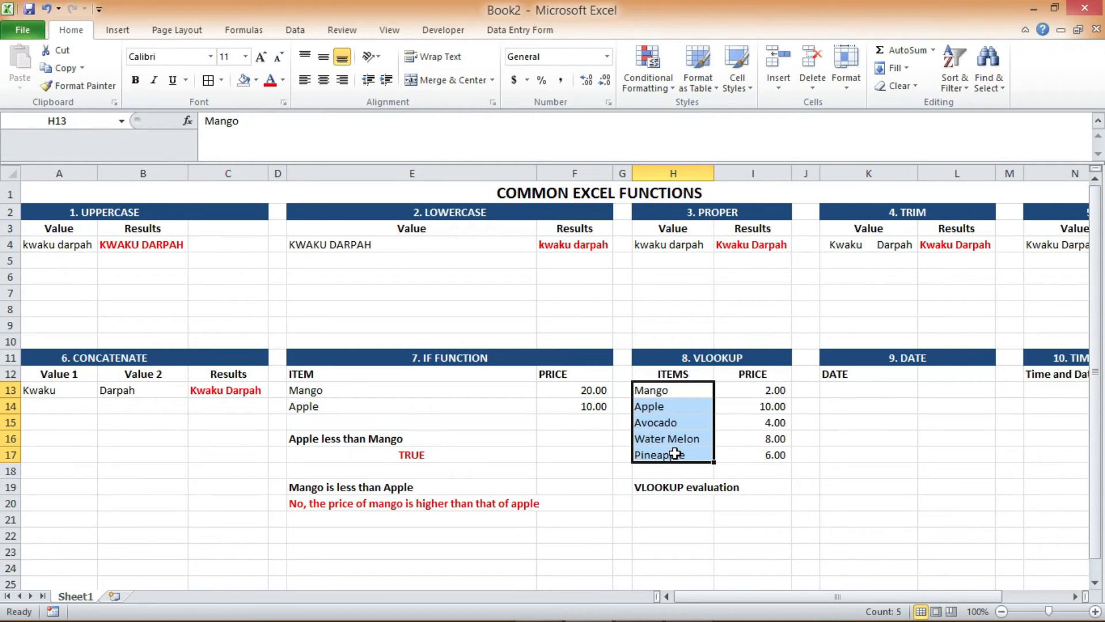
{"action": "left_click", "coordinate": [670, 504]}
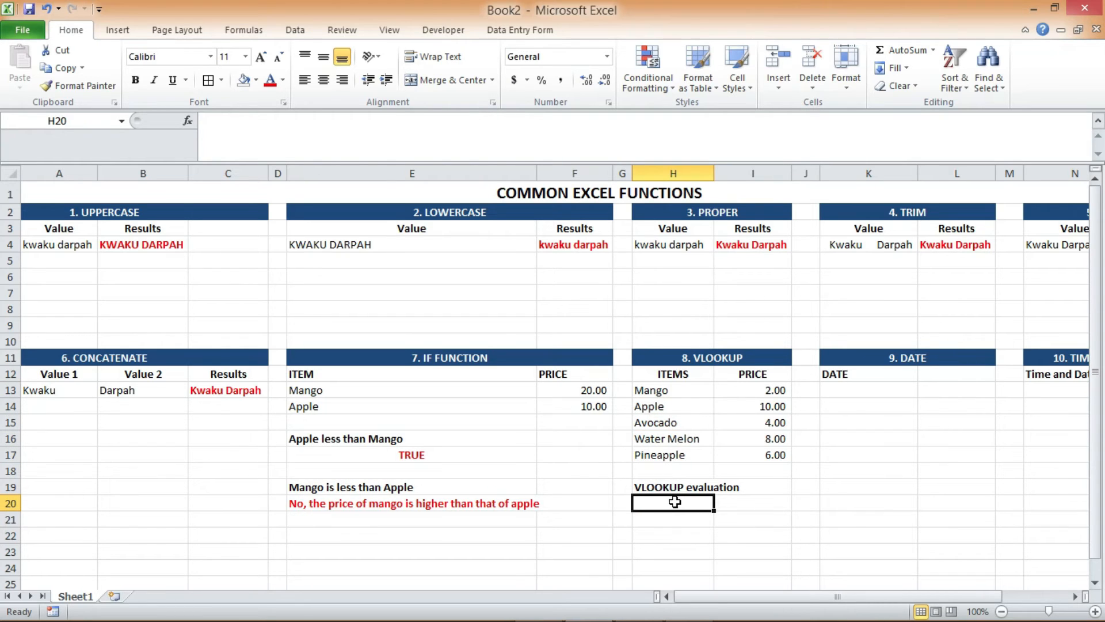
{"action": "left_click", "coordinate": [666, 501]}
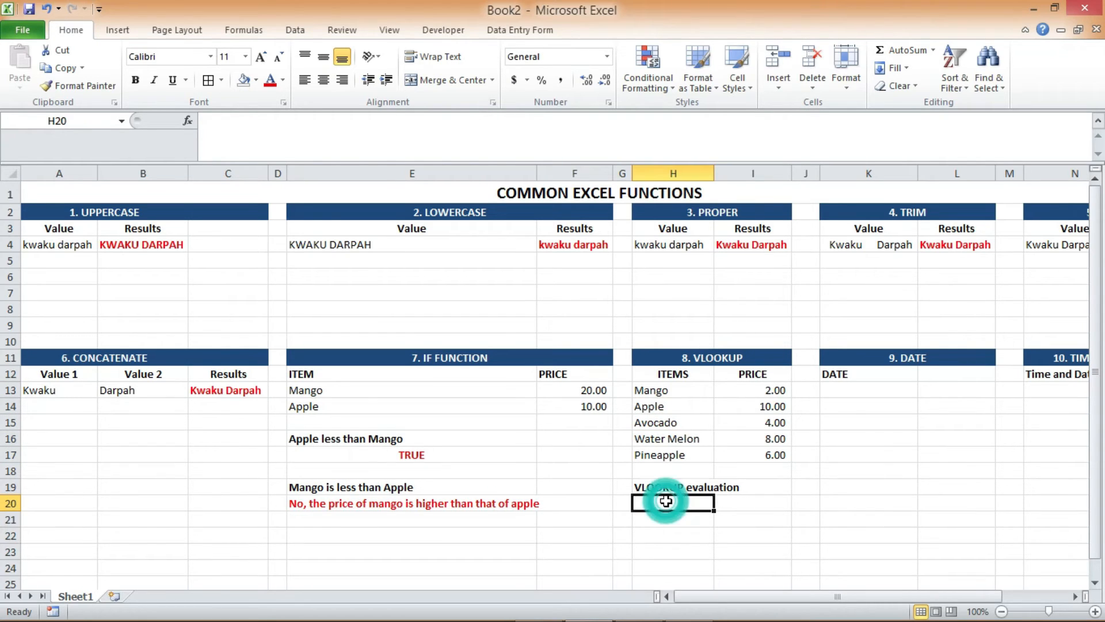
{"action": "left_click", "coordinate": [295, 33]}
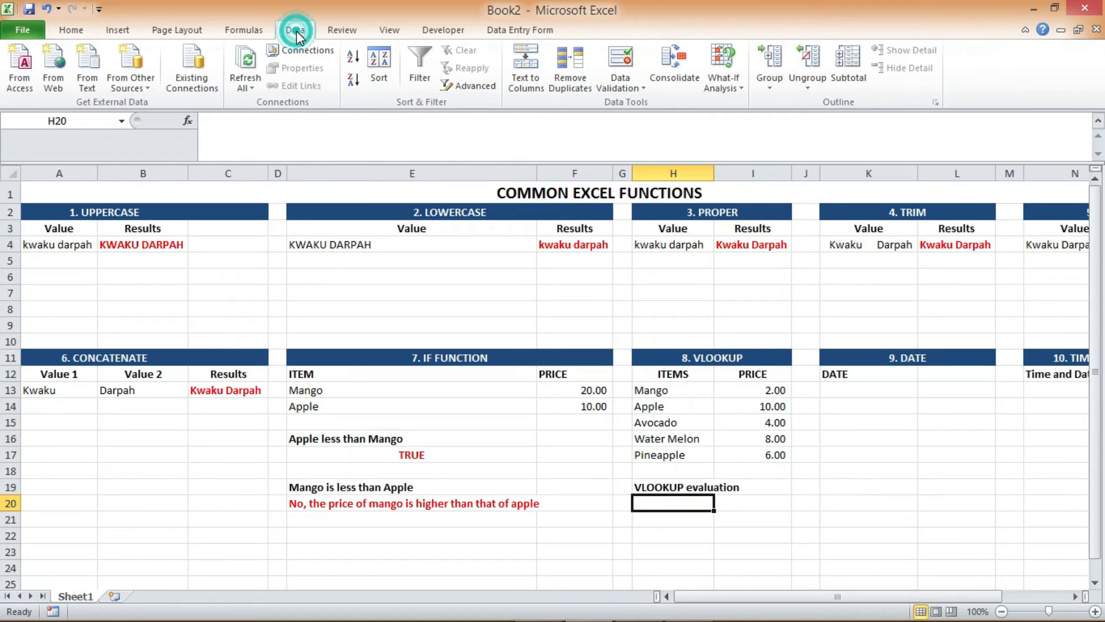
{"action": "left_click", "coordinate": [639, 89]}
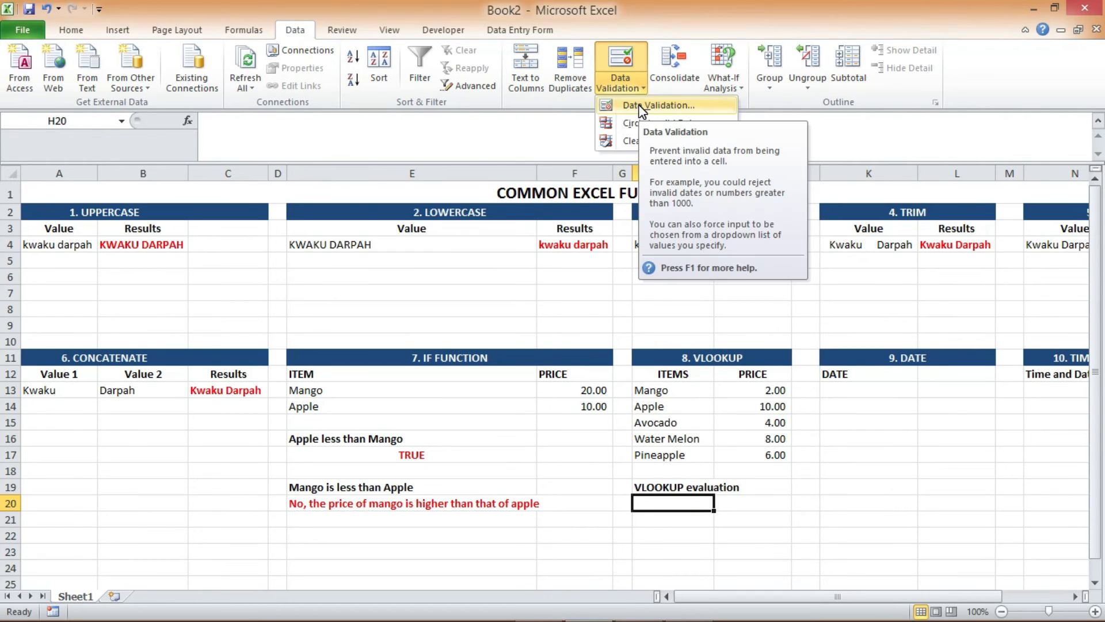
{"action": "left_click", "coordinate": [642, 107]}
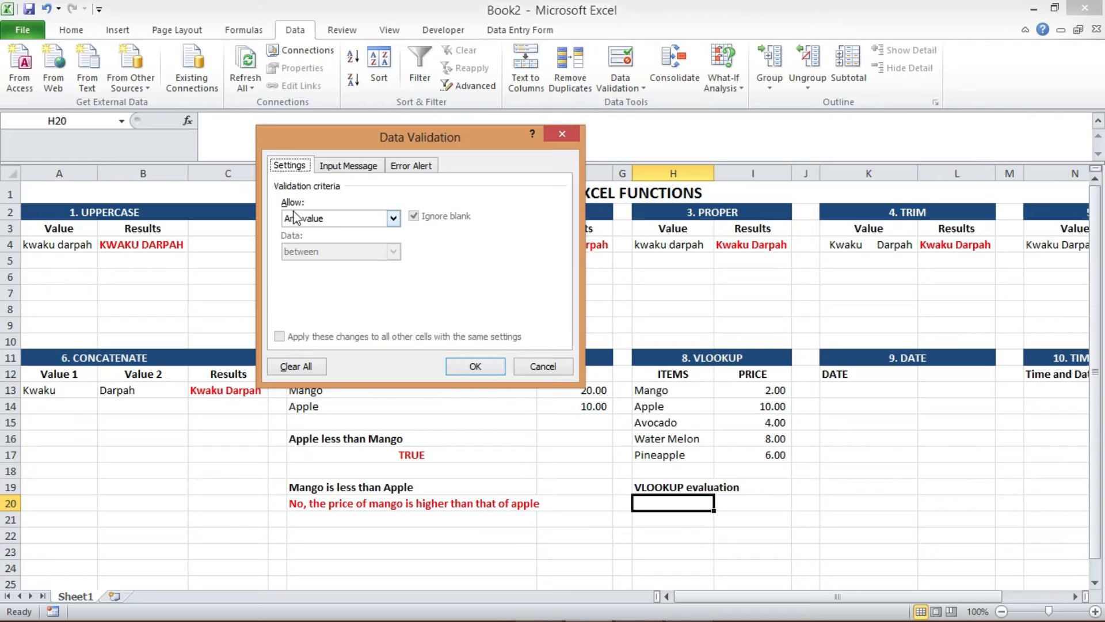
{"action": "left_click", "coordinate": [394, 222]}
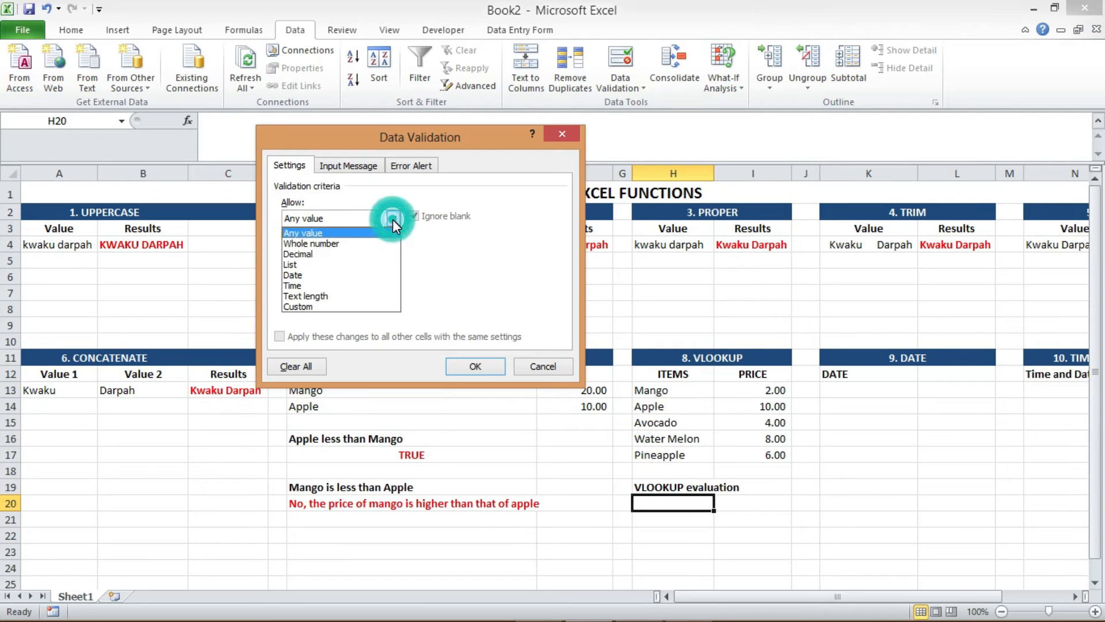
{"action": "left_click", "coordinate": [318, 266]}
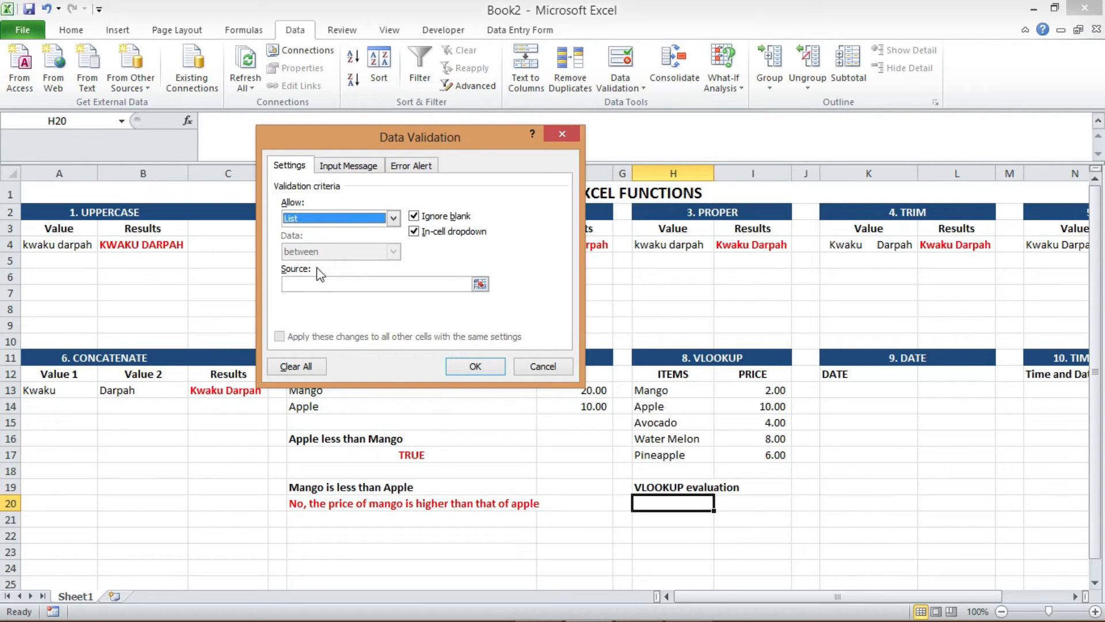
Enter Mango, Apple, Avocado, Water Melon, Pineapple as the validation list source and apply the rule
{"action": "left_click", "coordinate": [311, 285]}
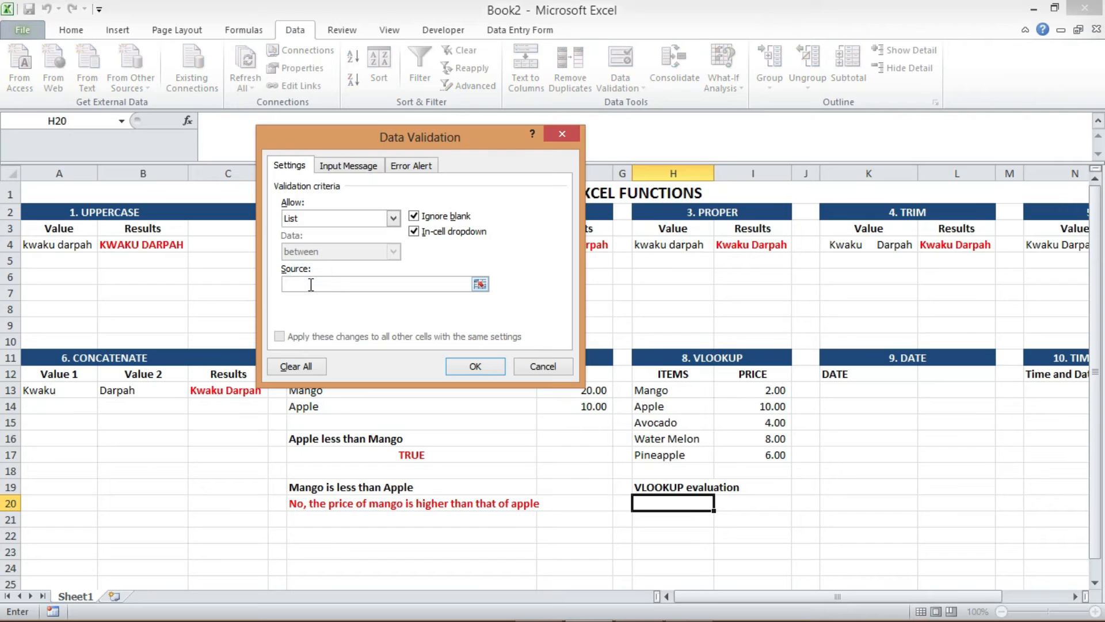
{"action": "type", "text": "Mango, Apple, Avocado"}
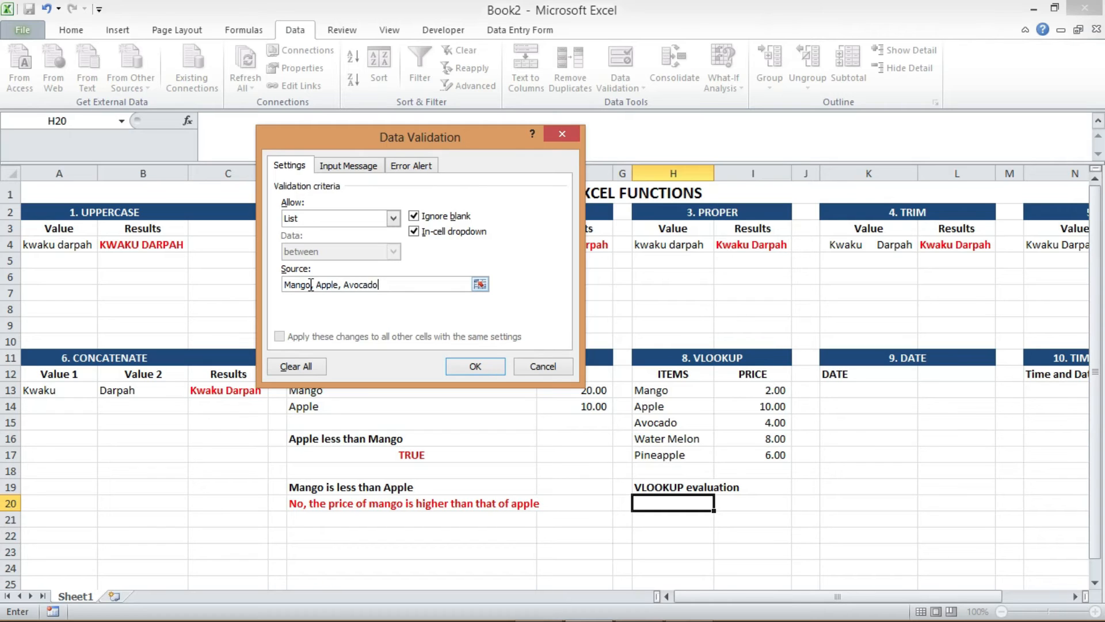
{"action": "type", "text": ", Water Melon, Pineapple"}
{"action": "left_click", "coordinate": [475, 366]}
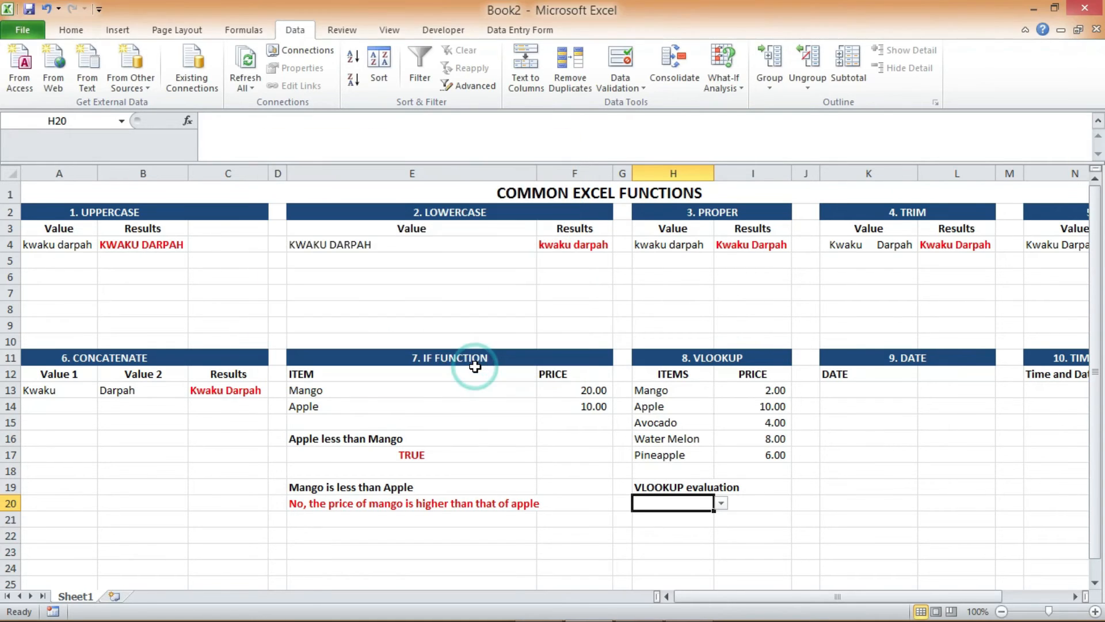
Try the dropdown in cell H20 by choosing Mango, Apple and Avocado in turn, ending on Water Melon
{"action": "left_click", "coordinate": [722, 505]}
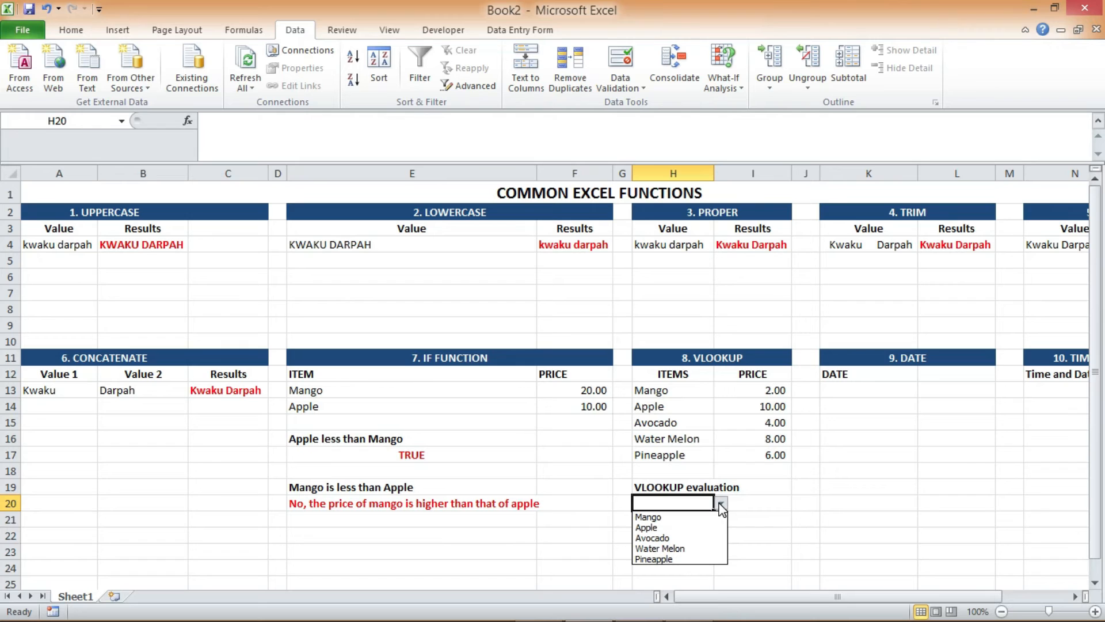
{"action": "left_click", "coordinate": [662, 519]}
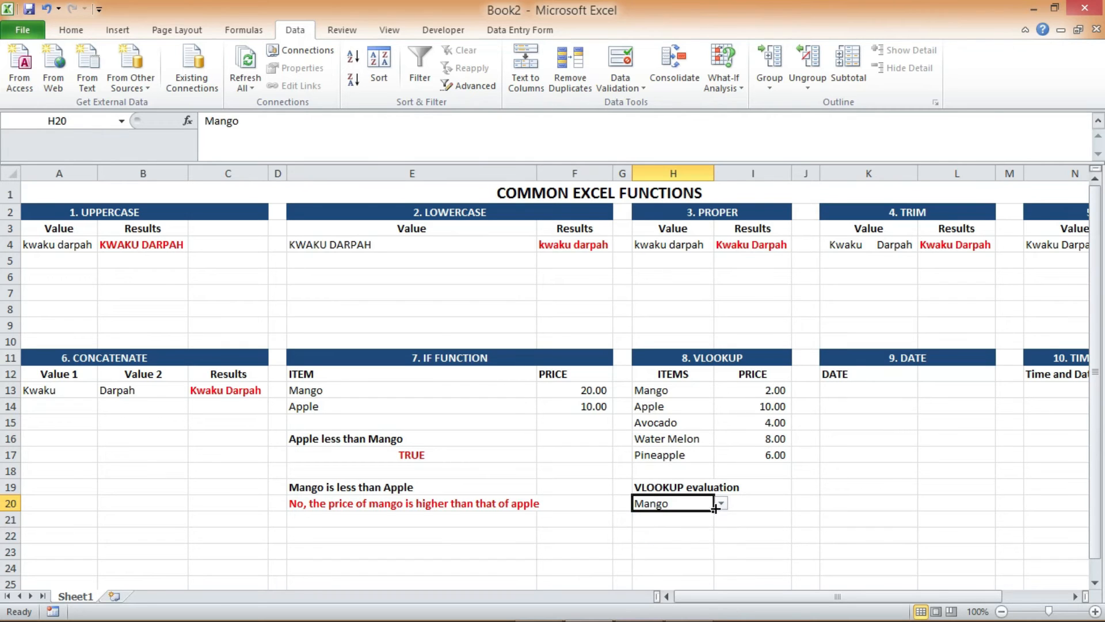
{"action": "left_click", "coordinate": [722, 504]}
{"action": "left_click", "coordinate": [677, 524]}
{"action": "left_click", "coordinate": [721, 505]}
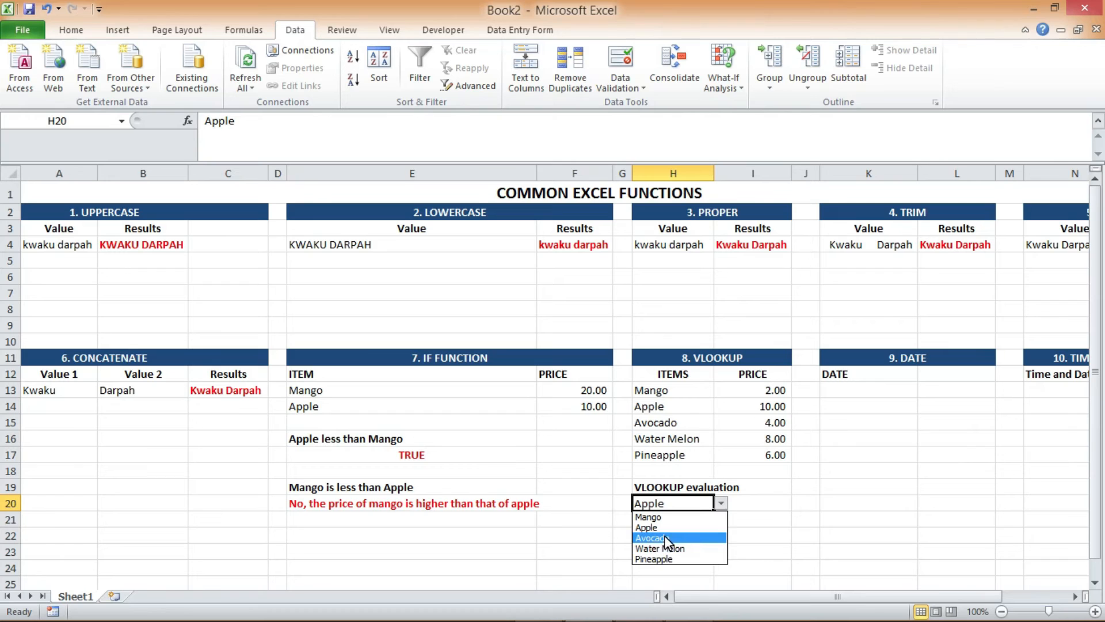
{"action": "left_click", "coordinate": [665, 539]}
{"action": "left_click", "coordinate": [721, 505]}
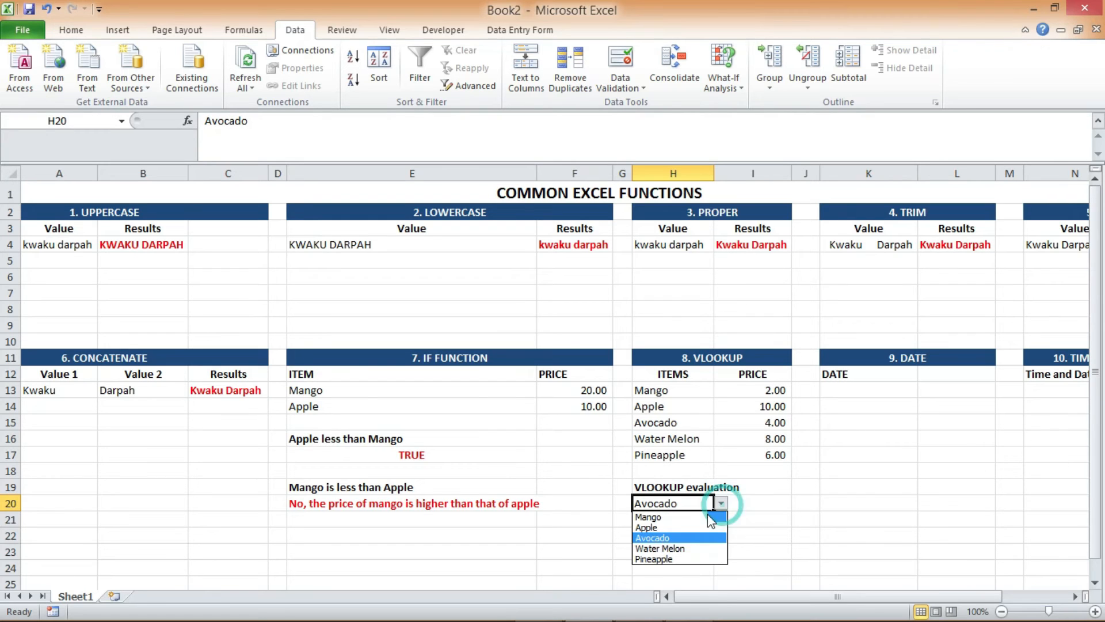
{"action": "left_click", "coordinate": [670, 548]}
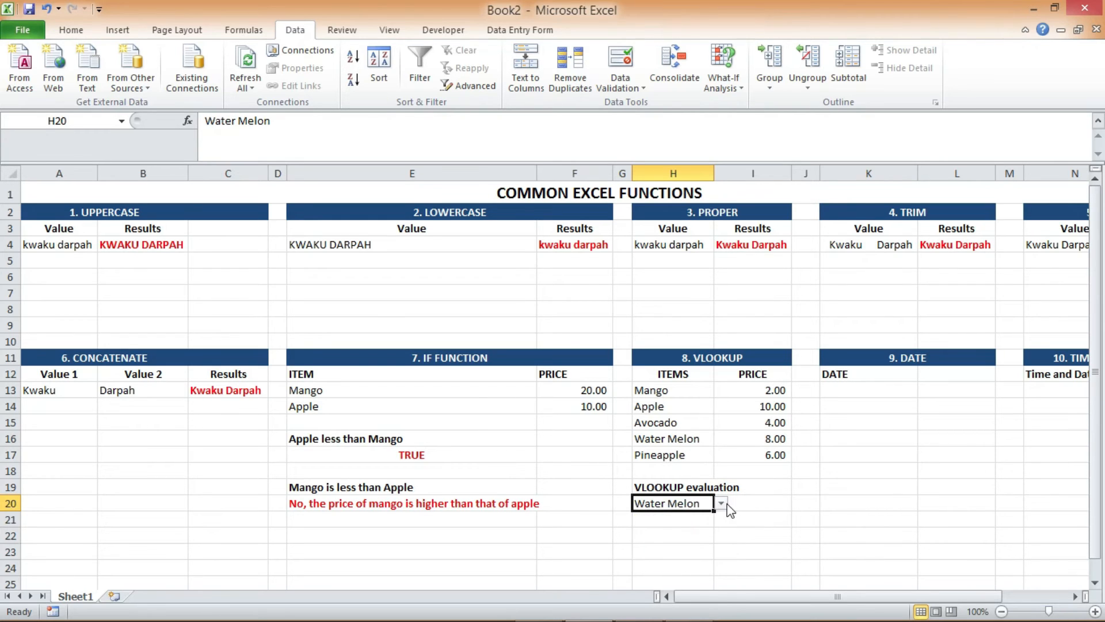
Enter =VLOOKUP(H20,H13:I17,2,FALSE) in cell I20 to return the chosen item's price with an exact match
{"action": "left_click", "coordinate": [748, 504]}
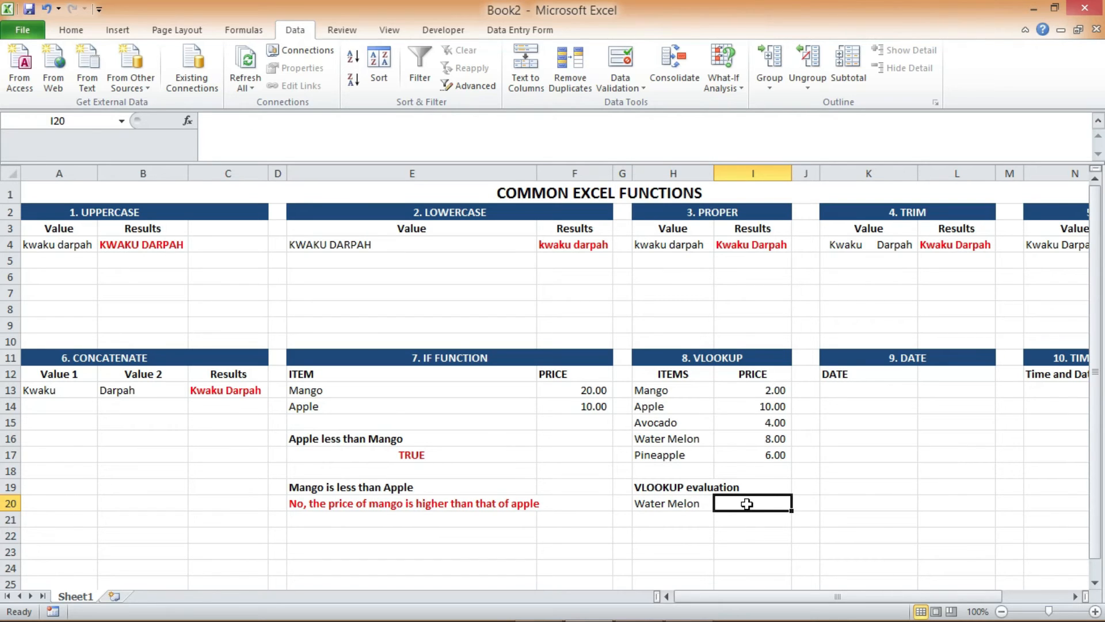
{"action": "type", "text": "="}
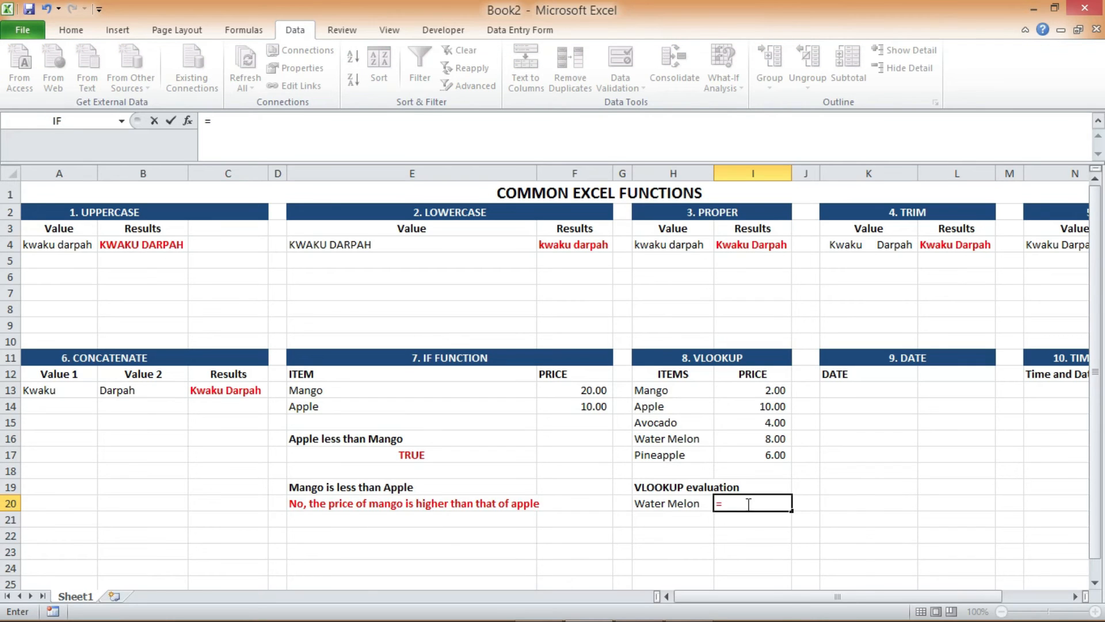
{"action": "type", "text": "VLOOK"}
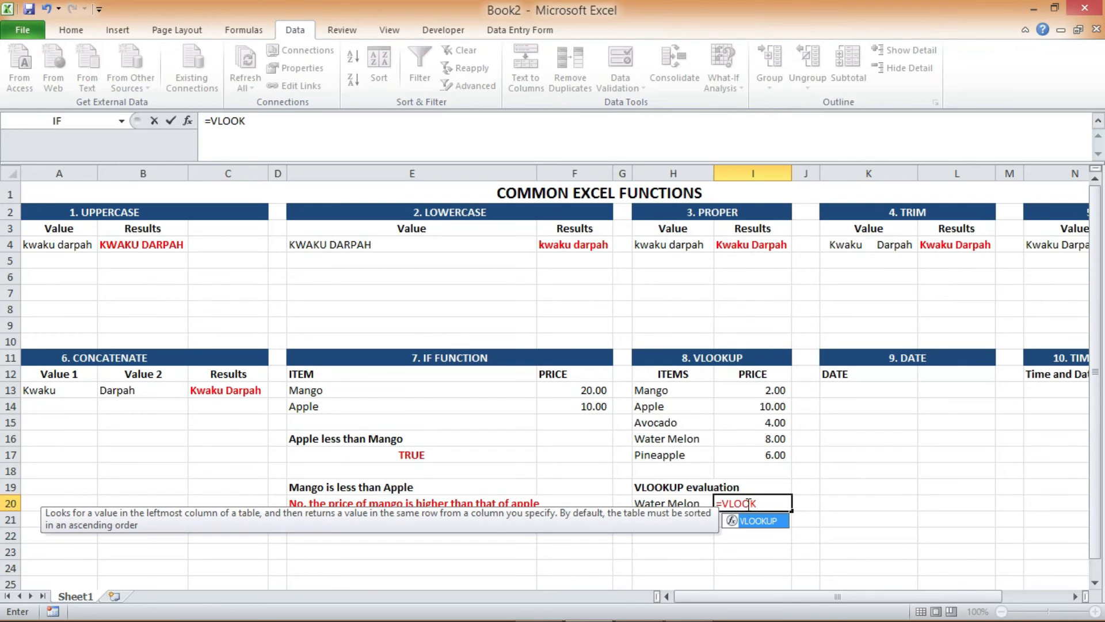
{"action": "key", "text": "Tab"}
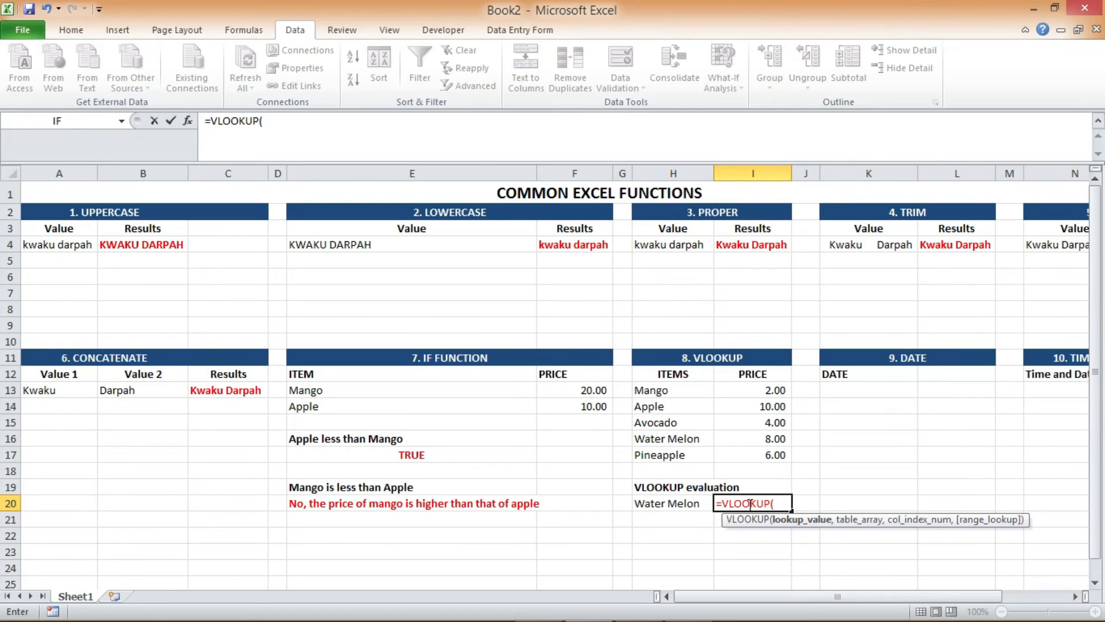
{"action": "left_click", "coordinate": [681, 505]}
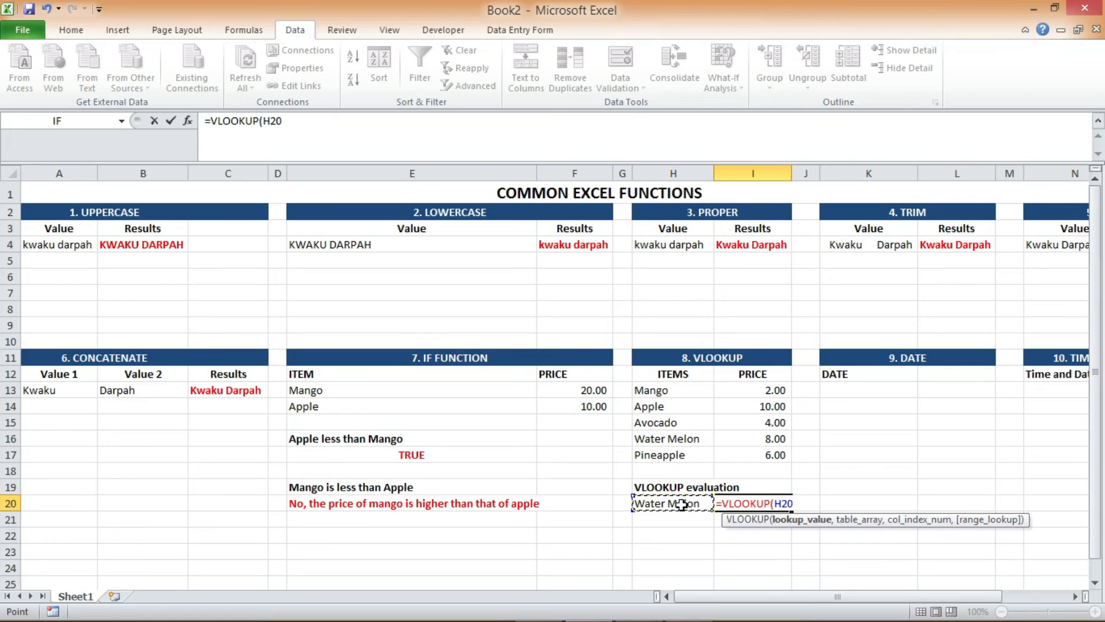
{"action": "type", "text": ","}
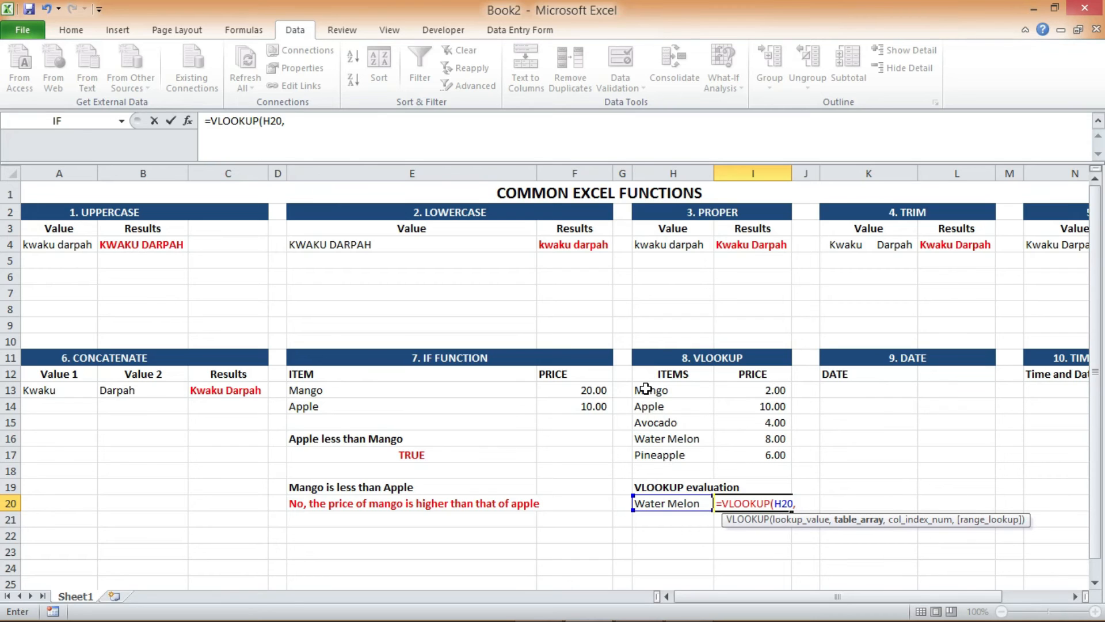
{"action": "left_click_drag", "start_coordinate": [645, 389], "coordinate": [746, 454]}
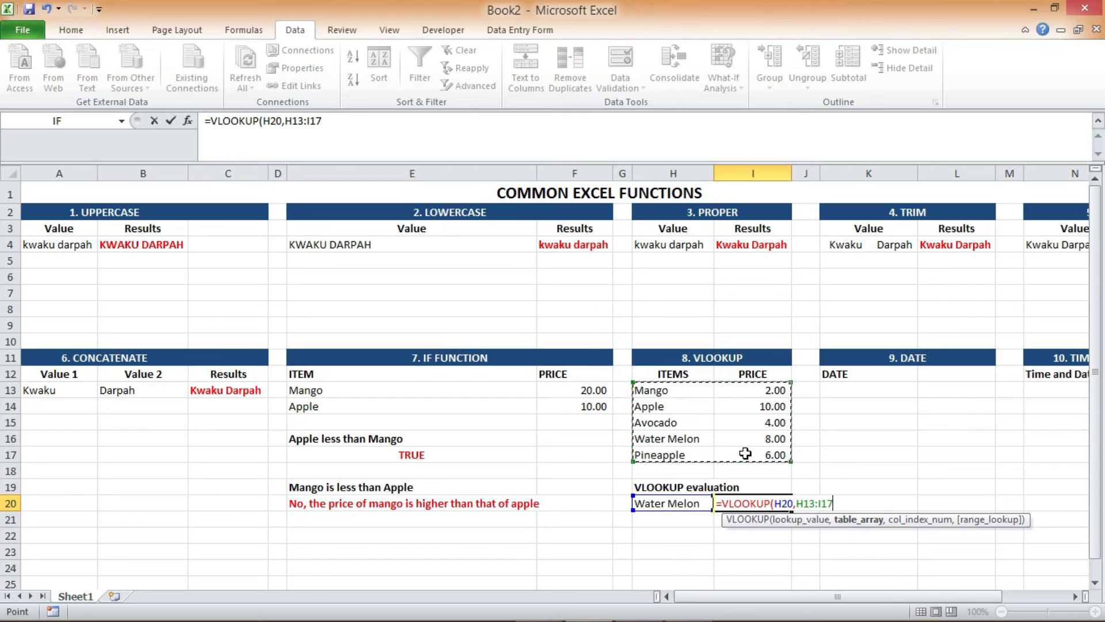
{"action": "type", "text": ","}
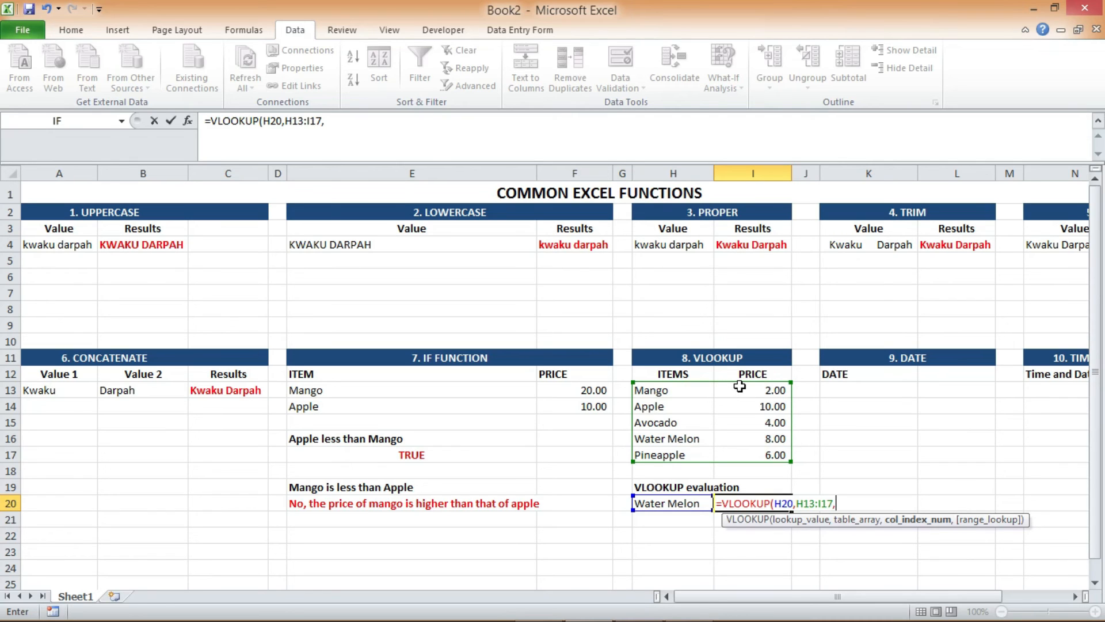
{"action": "type", "text": "2"}
{"action": "type", "text": ","}
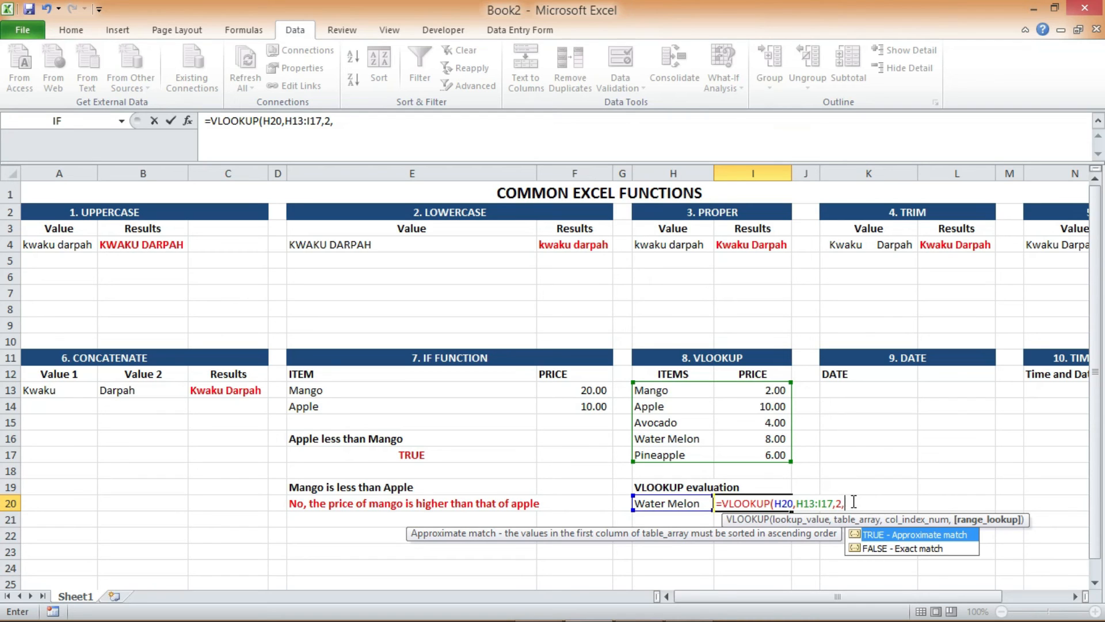
{"action": "type", "text": "FALSE)"}
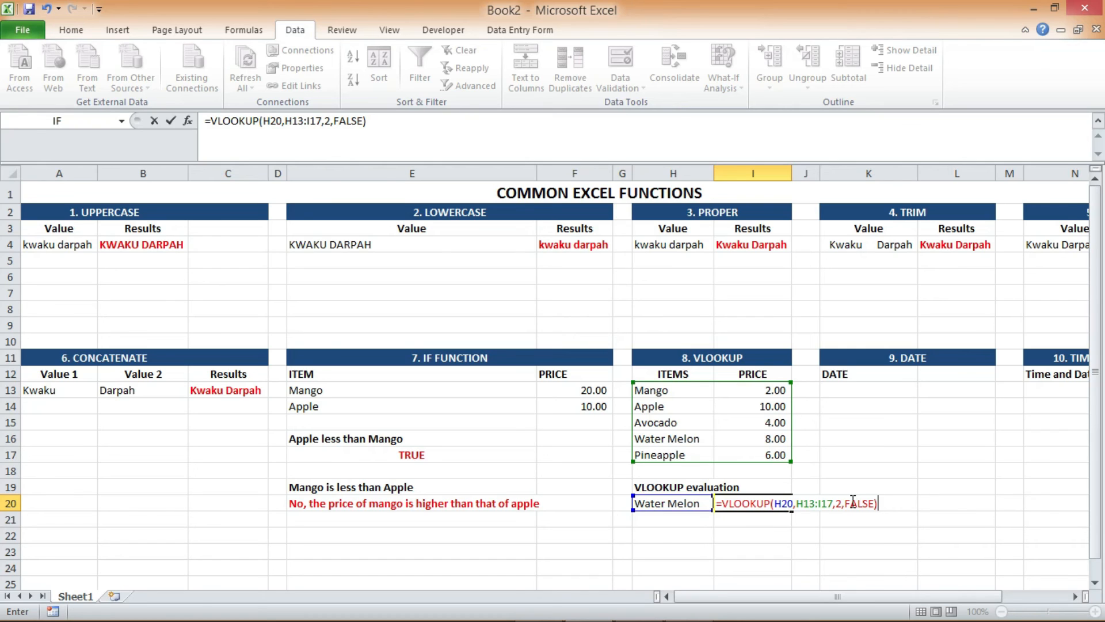
{"action": "key", "text": "Return"}
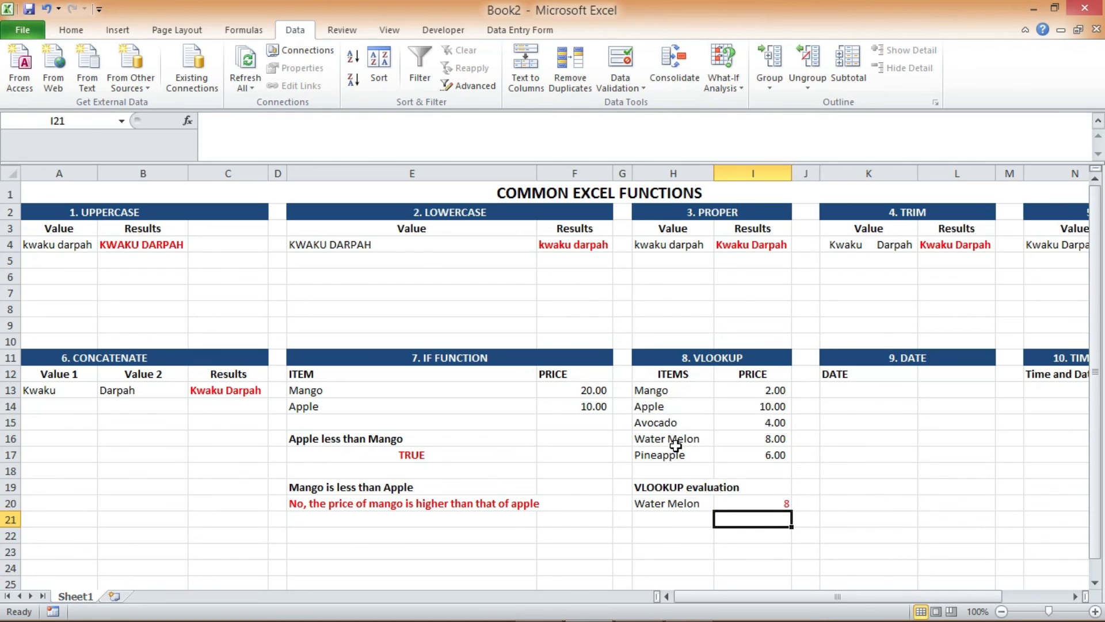
Format the VLOOKUP result in cell I20 with the comma number style
{"action": "left_click", "coordinate": [765, 503]}
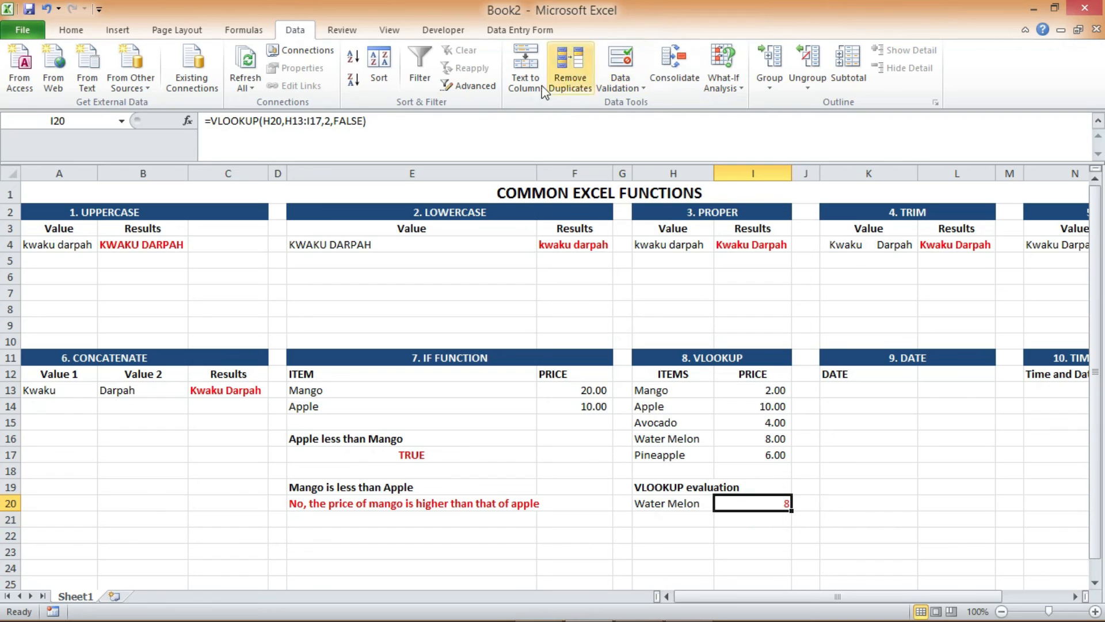
{"action": "left_click", "coordinate": [72, 30]}
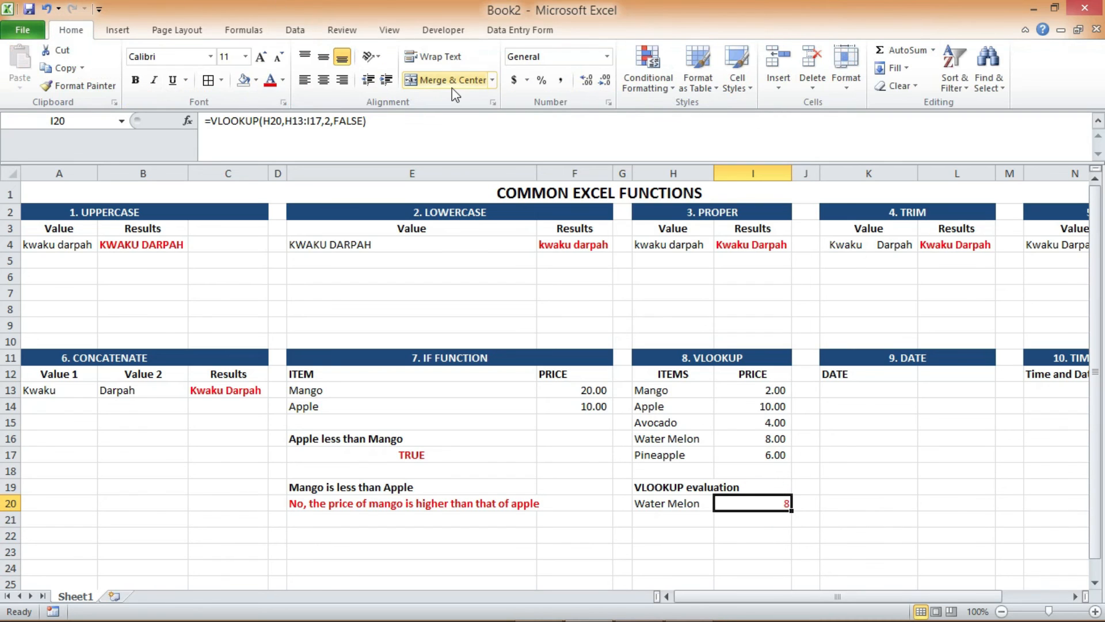
{"action": "left_click", "coordinate": [561, 82]}
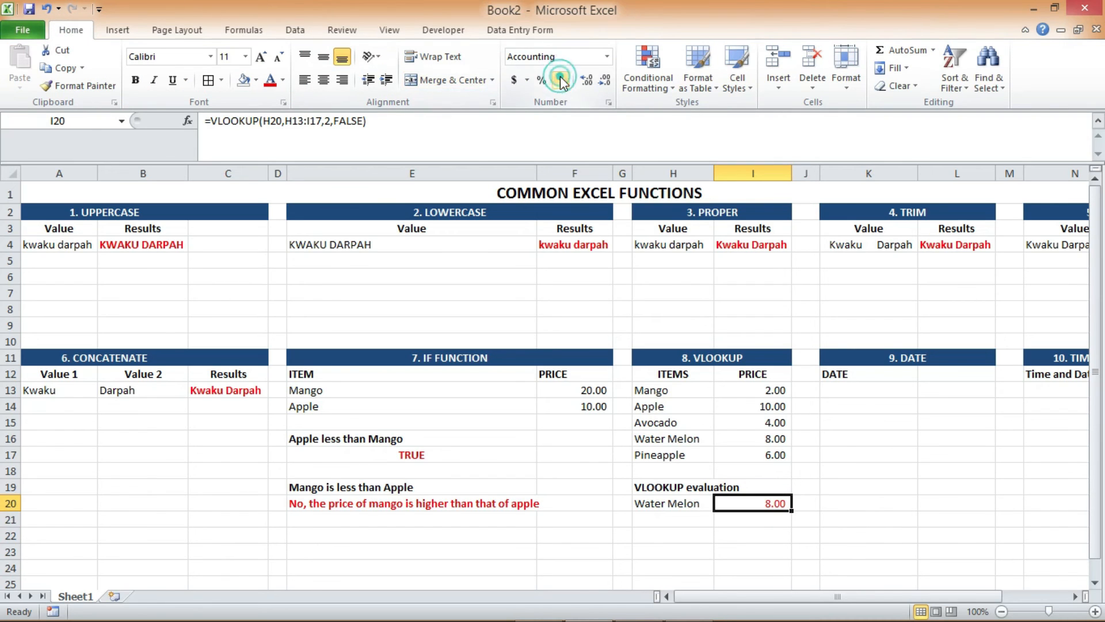
Test the lookup by choosing Mango, Pineapple and Avocado in turn in cell H20's dropdown, ending on Pineapple
{"action": "left_click", "coordinate": [703, 506]}
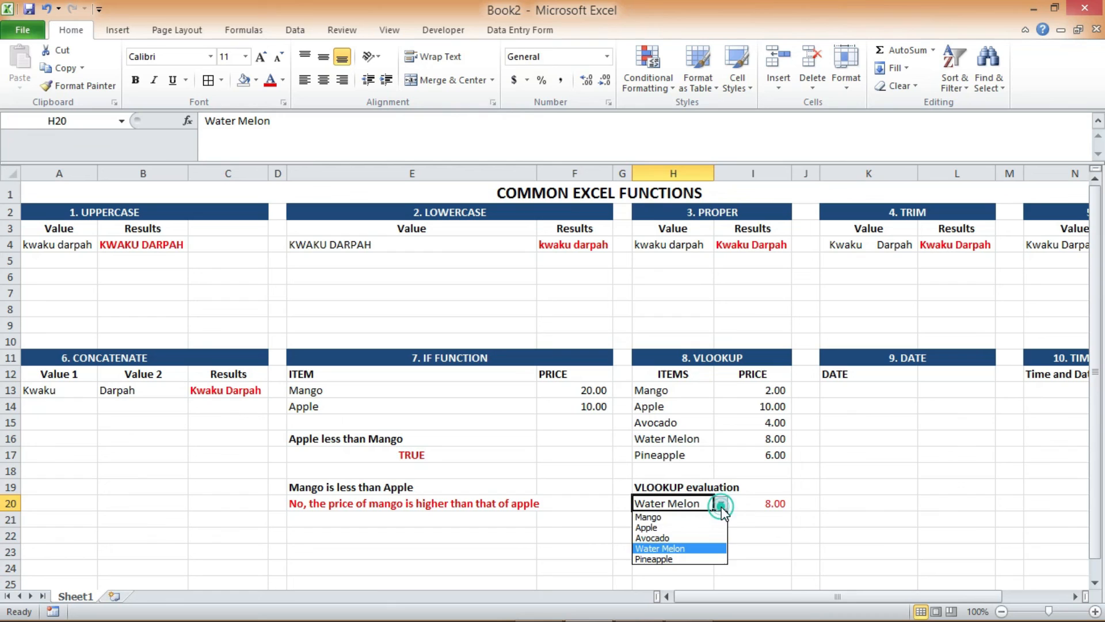
{"action": "left_click", "coordinate": [653, 517]}
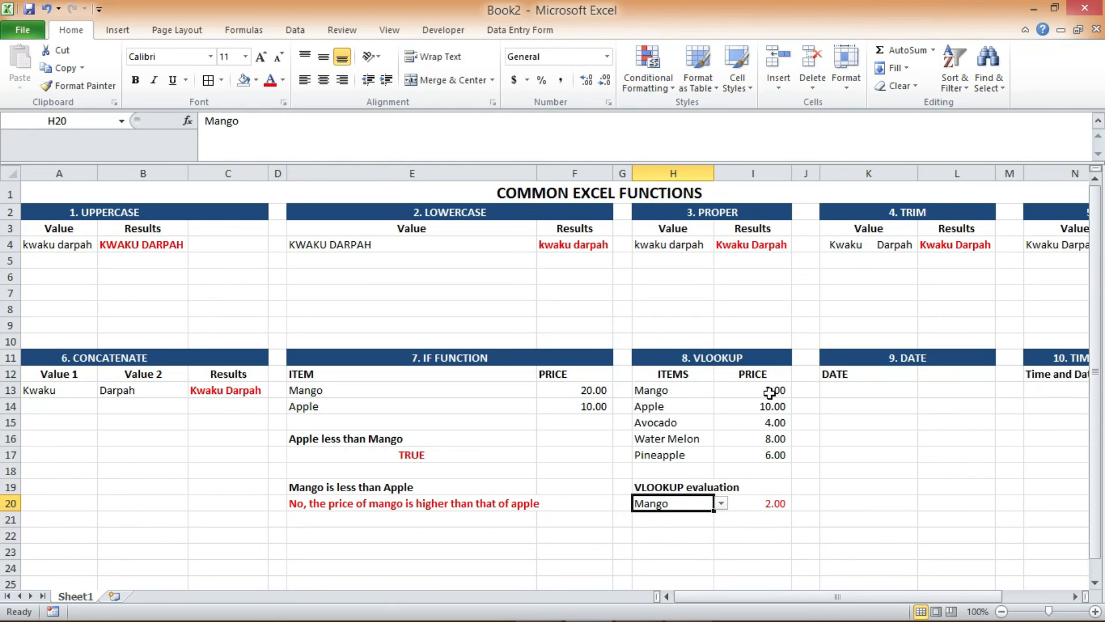
{"action": "left_click", "coordinate": [762, 391]}
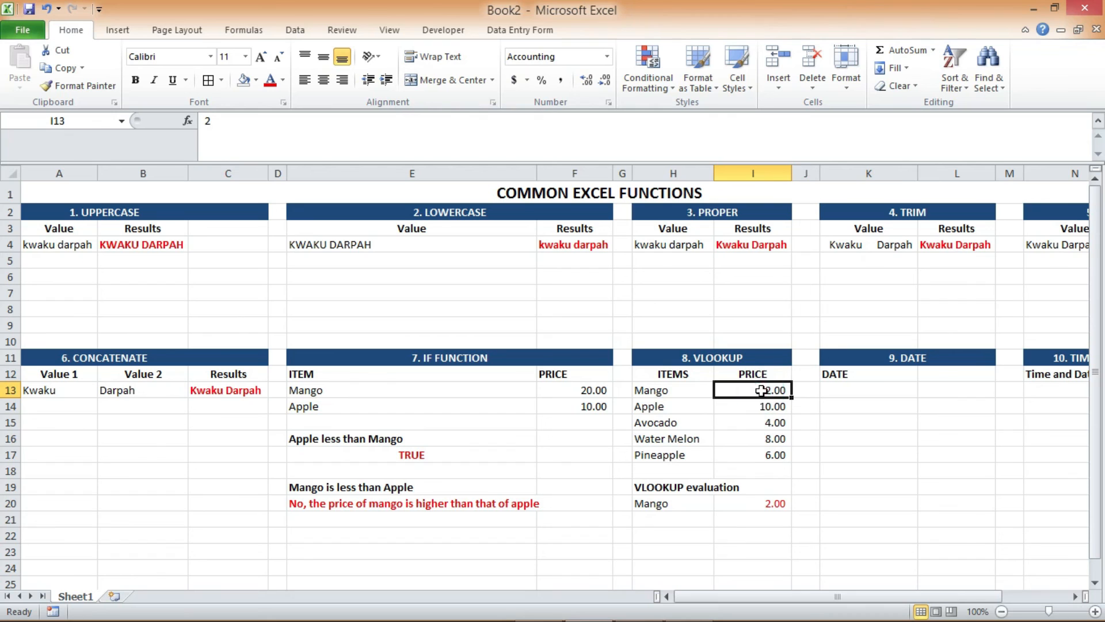
{"action": "left_click", "coordinate": [702, 506]}
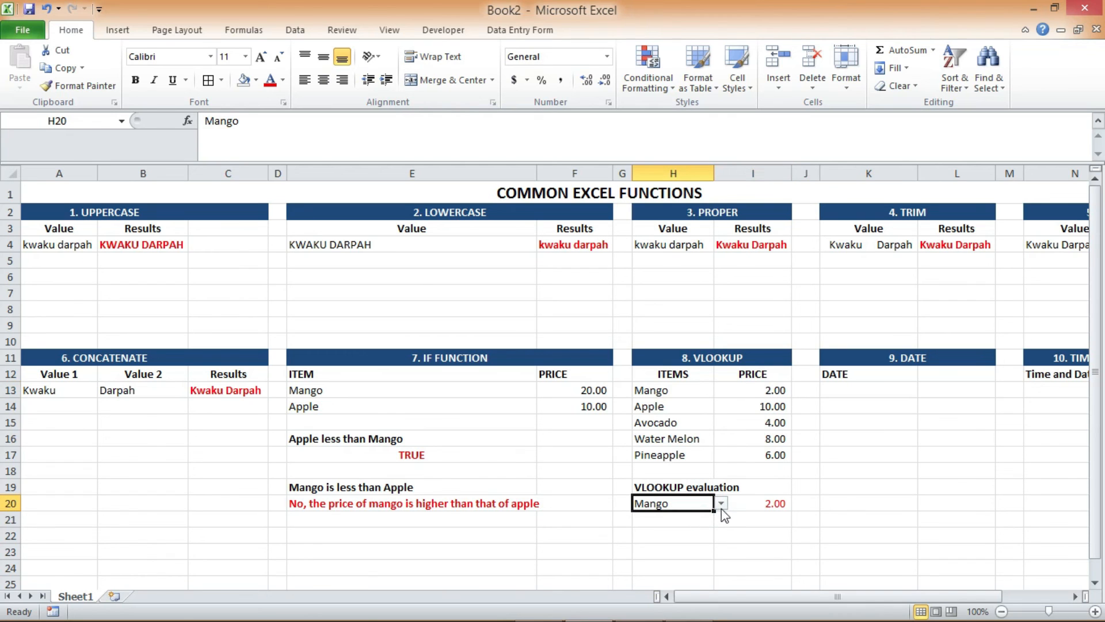
{"action": "left_click", "coordinate": [721, 504]}
{"action": "left_click", "coordinate": [668, 559]}
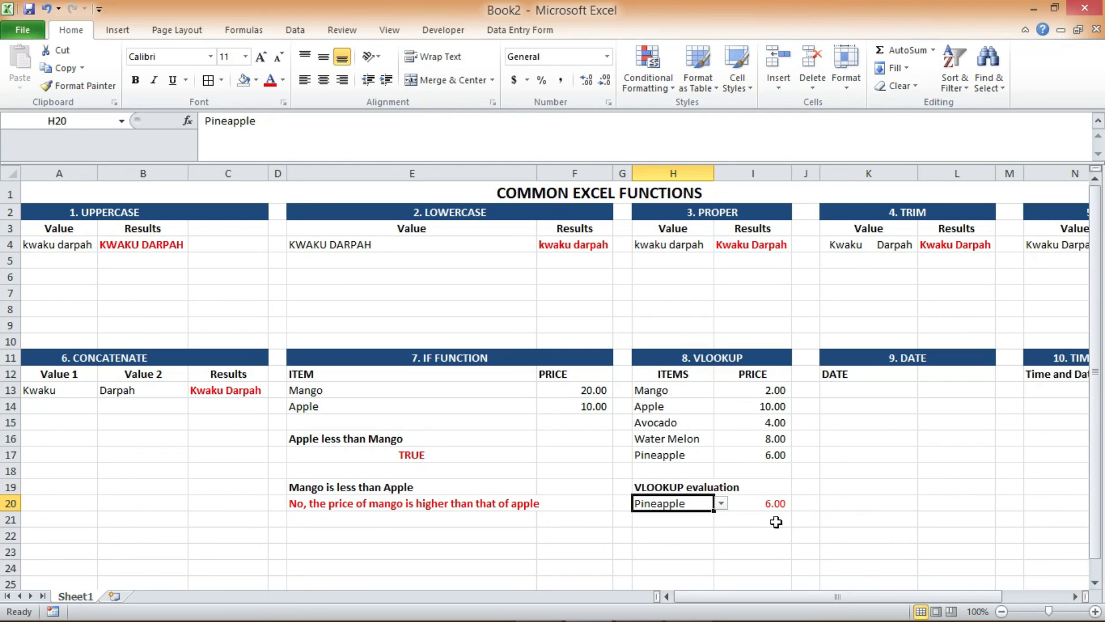
{"action": "left_click", "coordinate": [720, 502]}
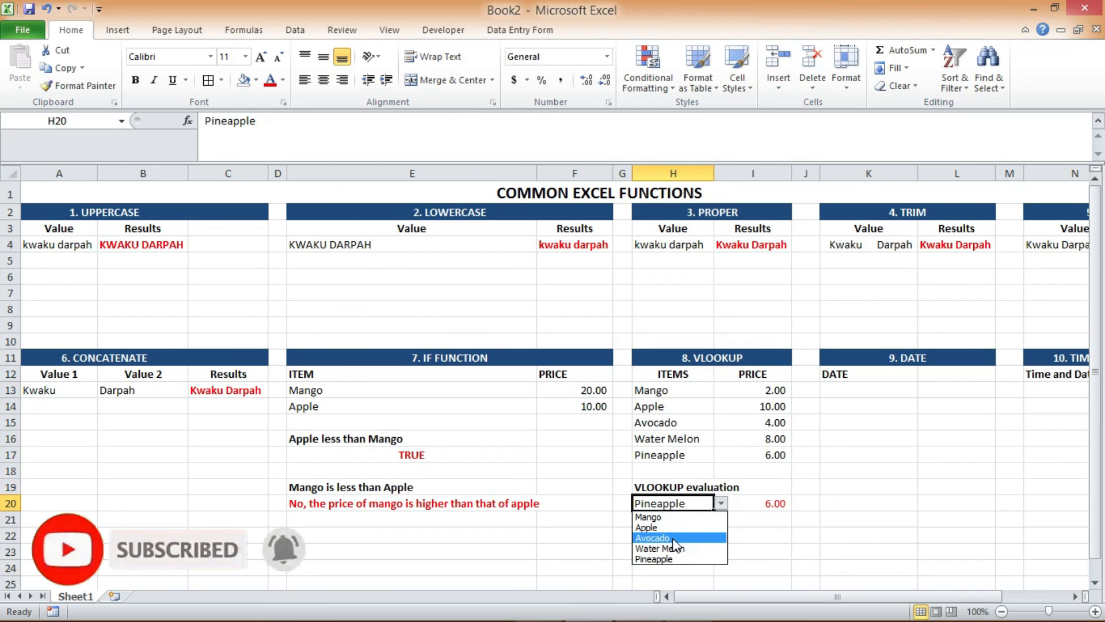
{"action": "left_click", "coordinate": [652, 538]}
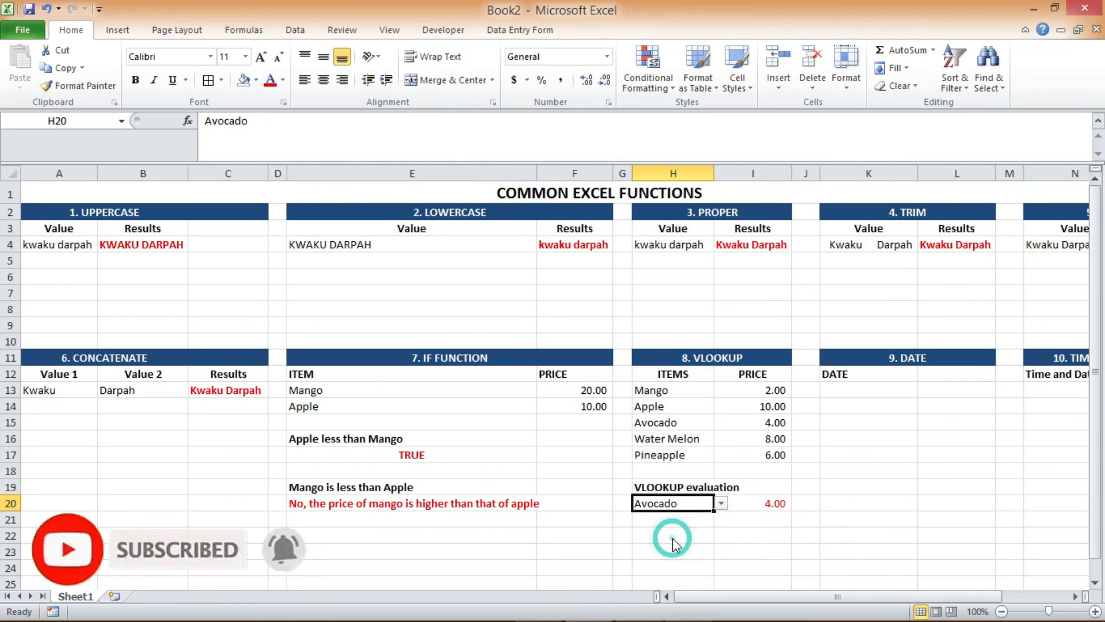
{"action": "left_click", "coordinate": [722, 503]}
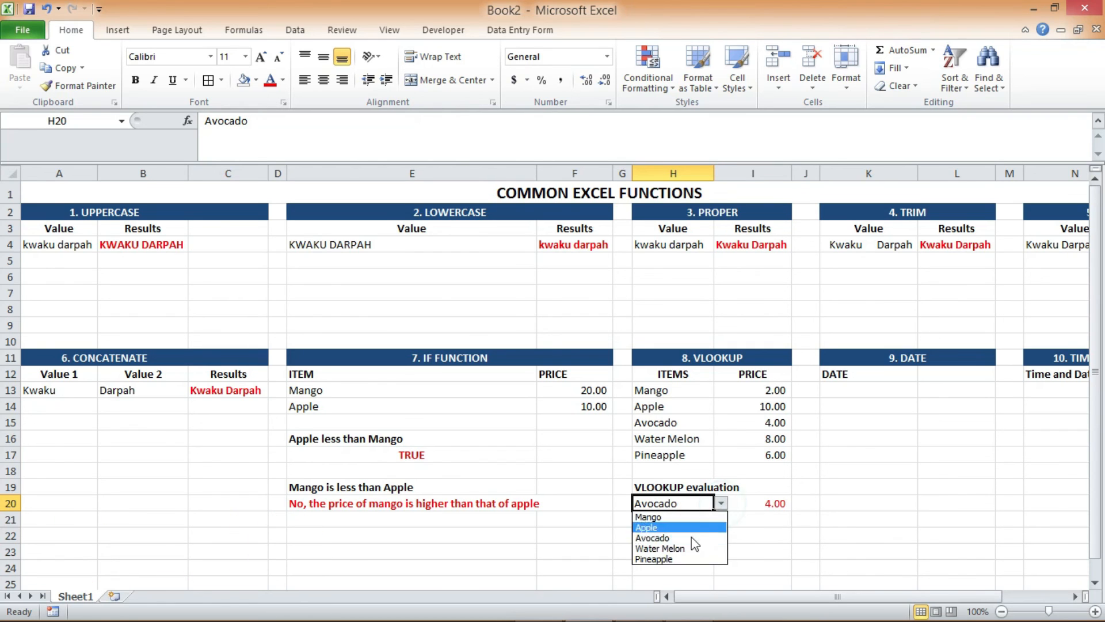
{"action": "left_click", "coordinate": [666, 559]}
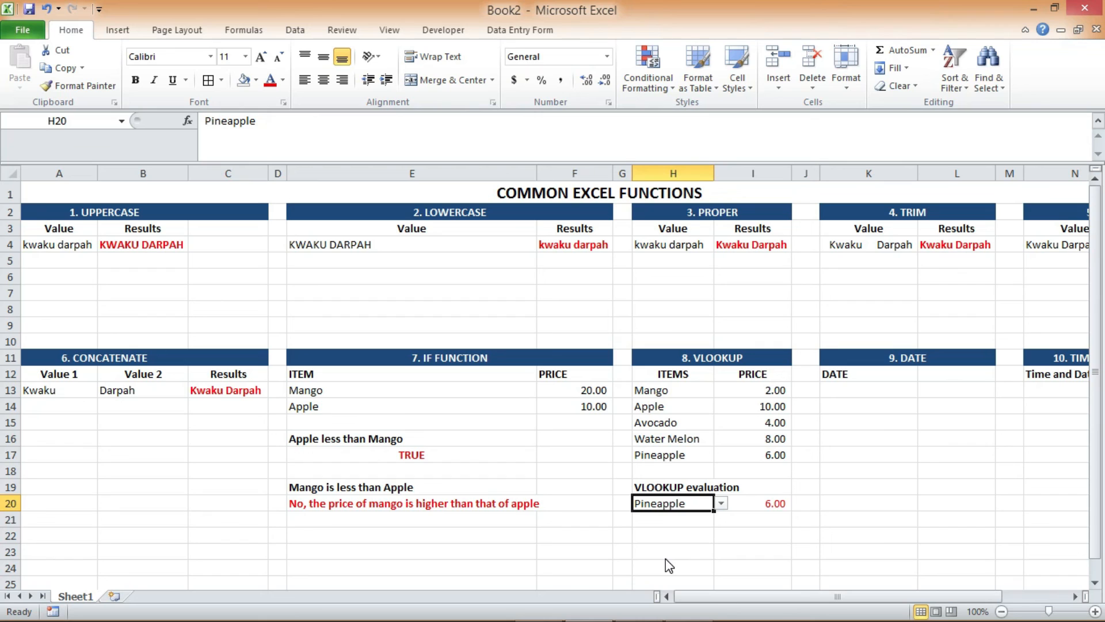
Enter =TODAY() in cell L12 beside the DATE label to return the current date
{"action": "left_click", "coordinate": [940, 373]}
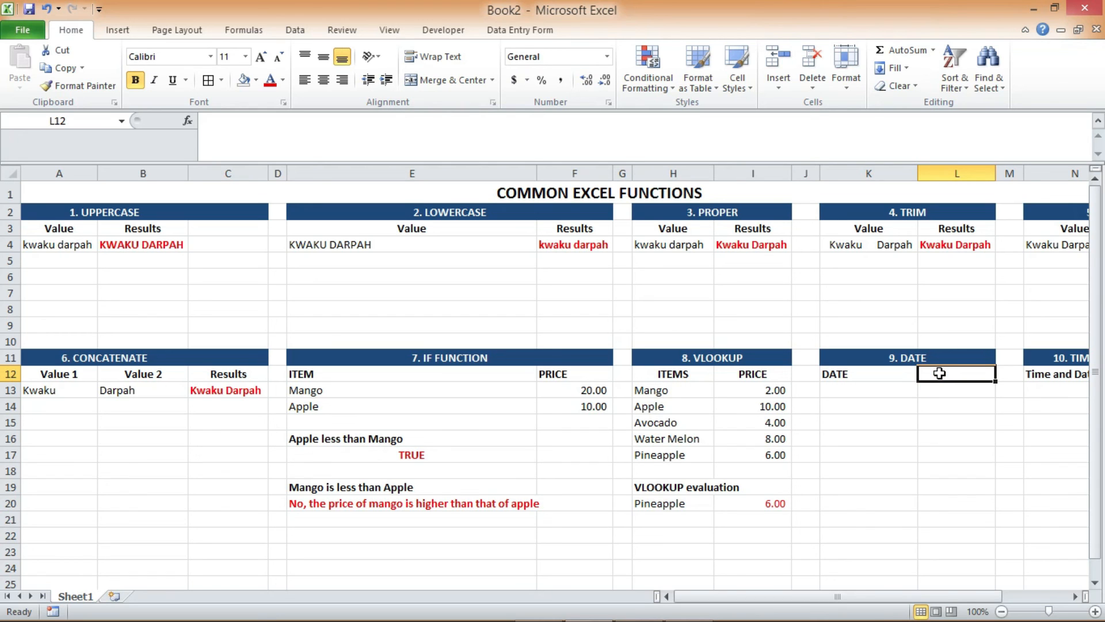
{"action": "type", "text": "="}
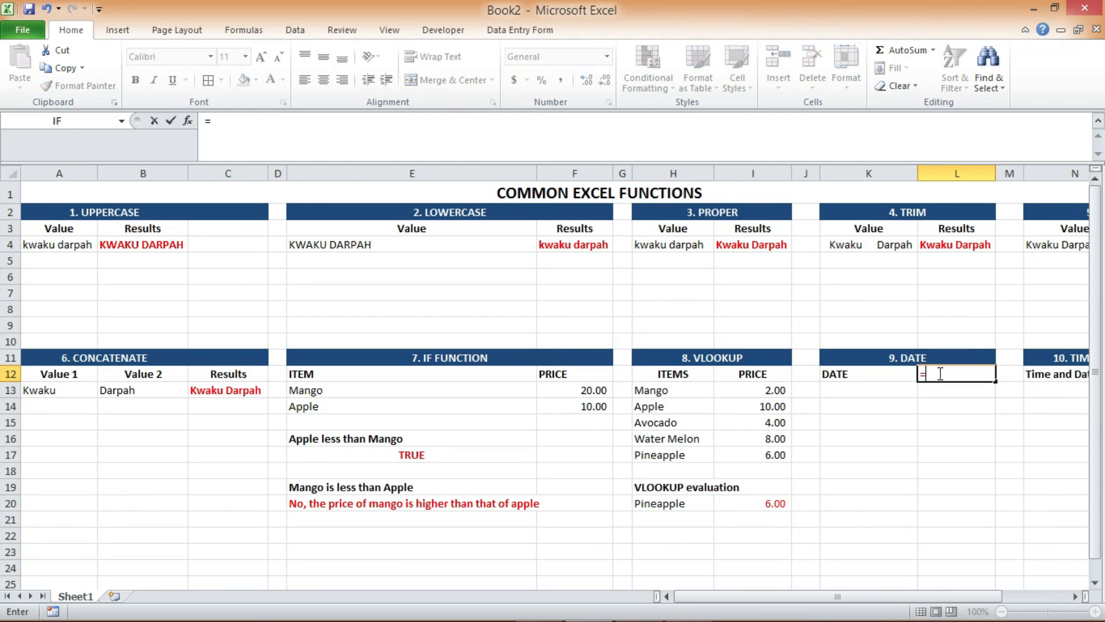
{"action": "type", "text": "T"}
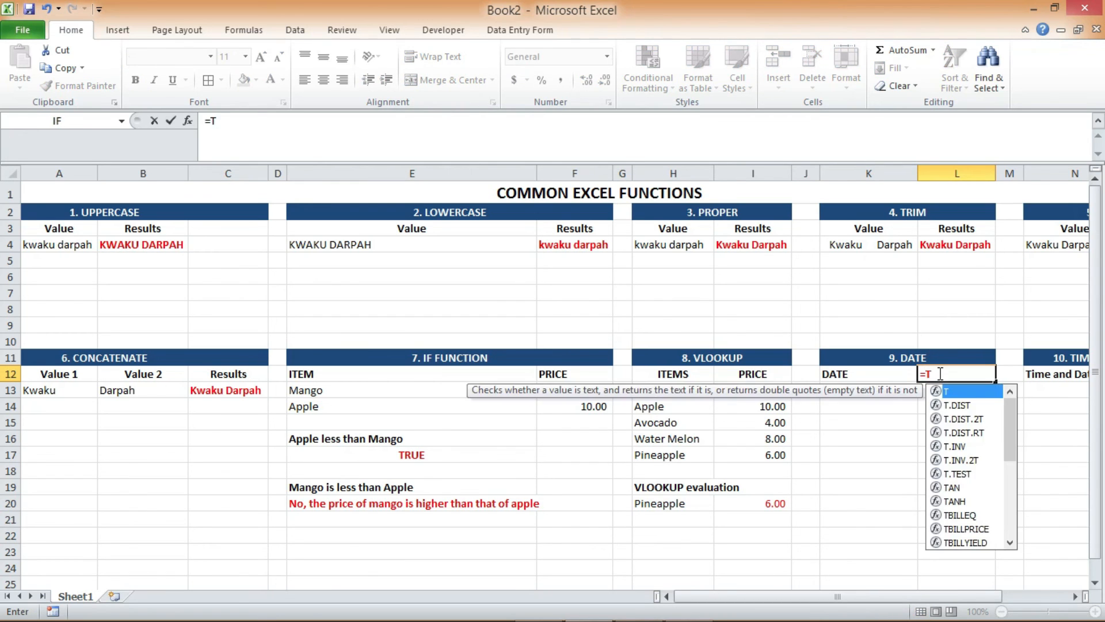
{"action": "type", "text": "ODAY()"}
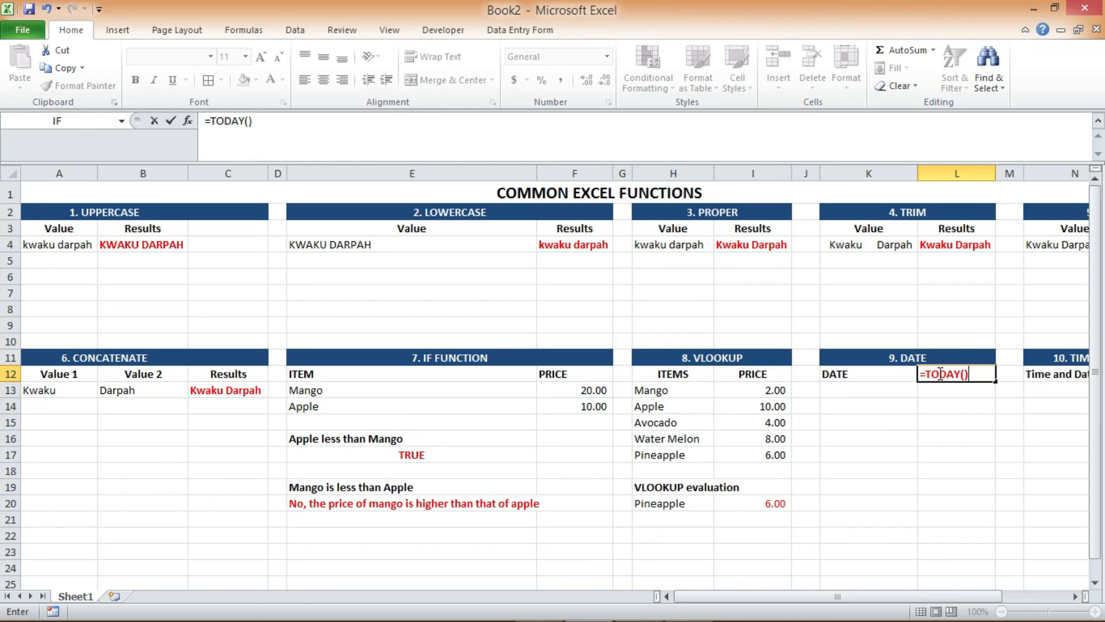
{"action": "key", "text": "Return"}
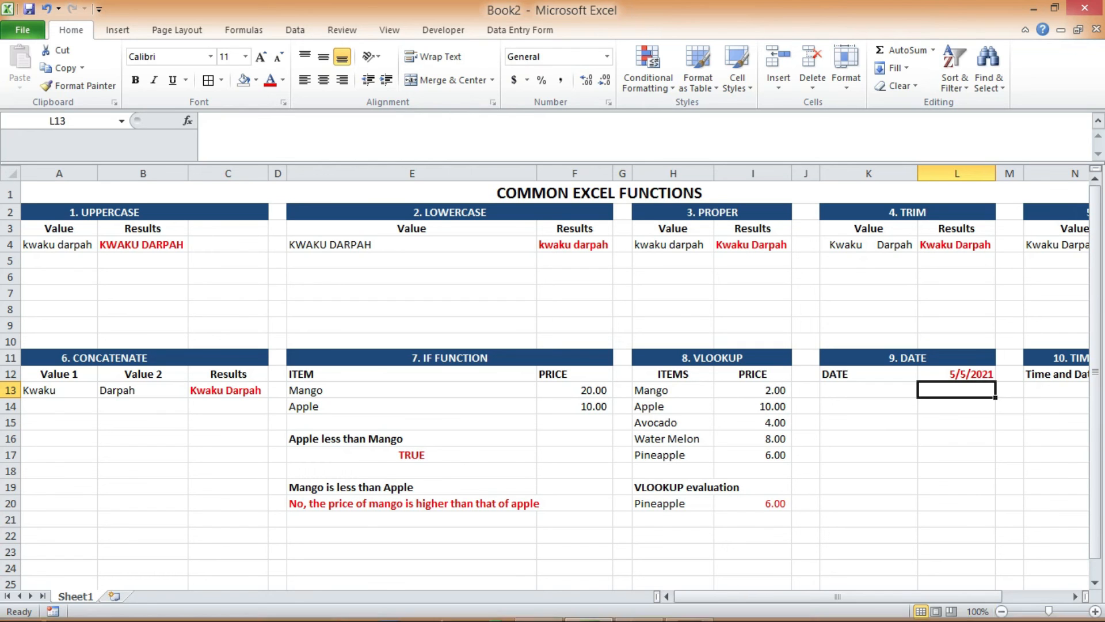
Enter =NOW() in cell O12 beside the Time and Date label to return the current date and time
{"action": "left_click_drag", "start_coordinate": [945, 595], "coordinate": [993, 595]}
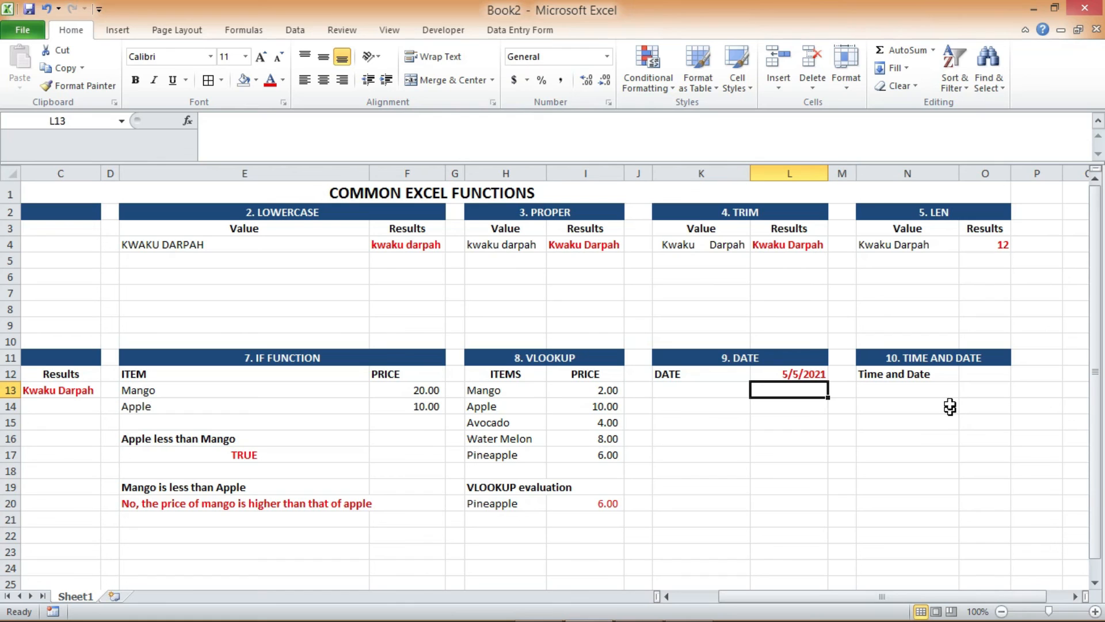
{"action": "left_click", "coordinate": [973, 375]}
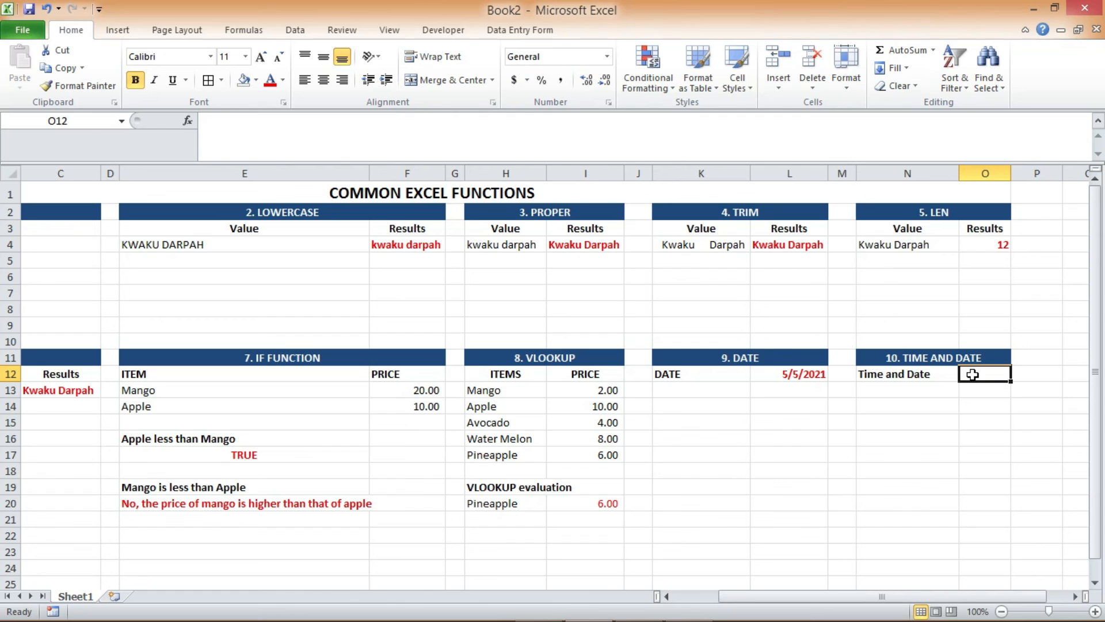
{"action": "type", "text": "=N"}
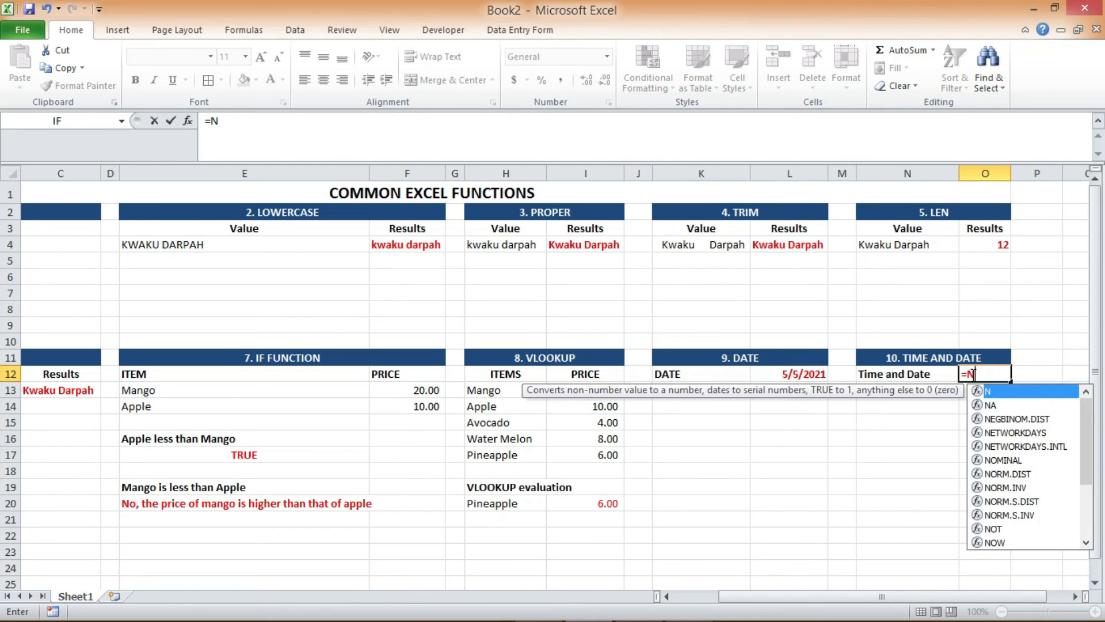
{"action": "type", "text": "OW()"}
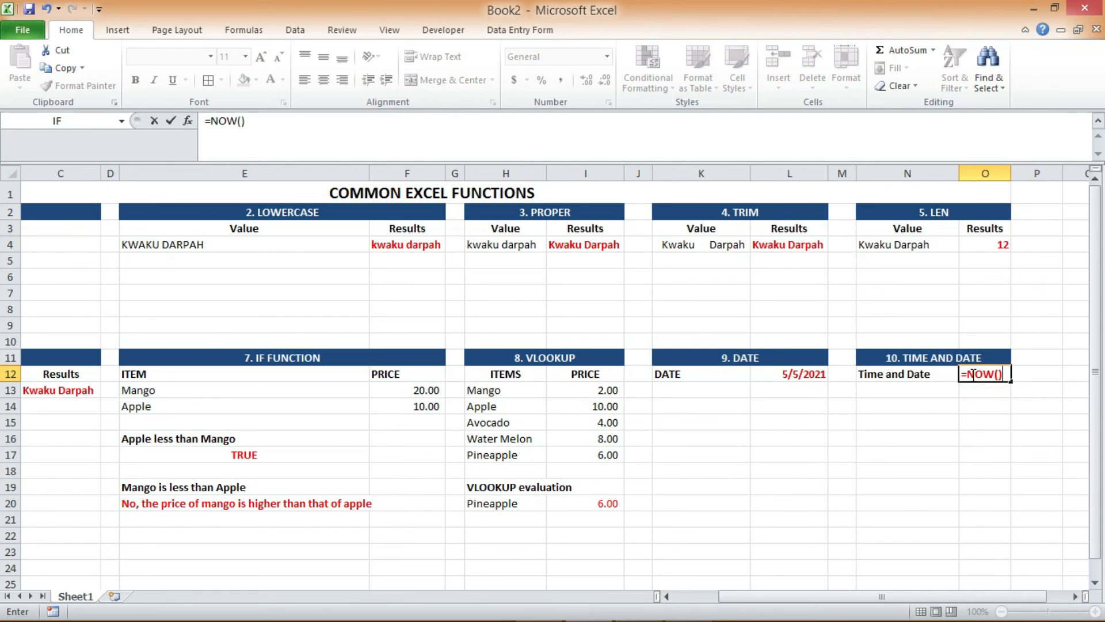
{"action": "key", "text": "Return"}
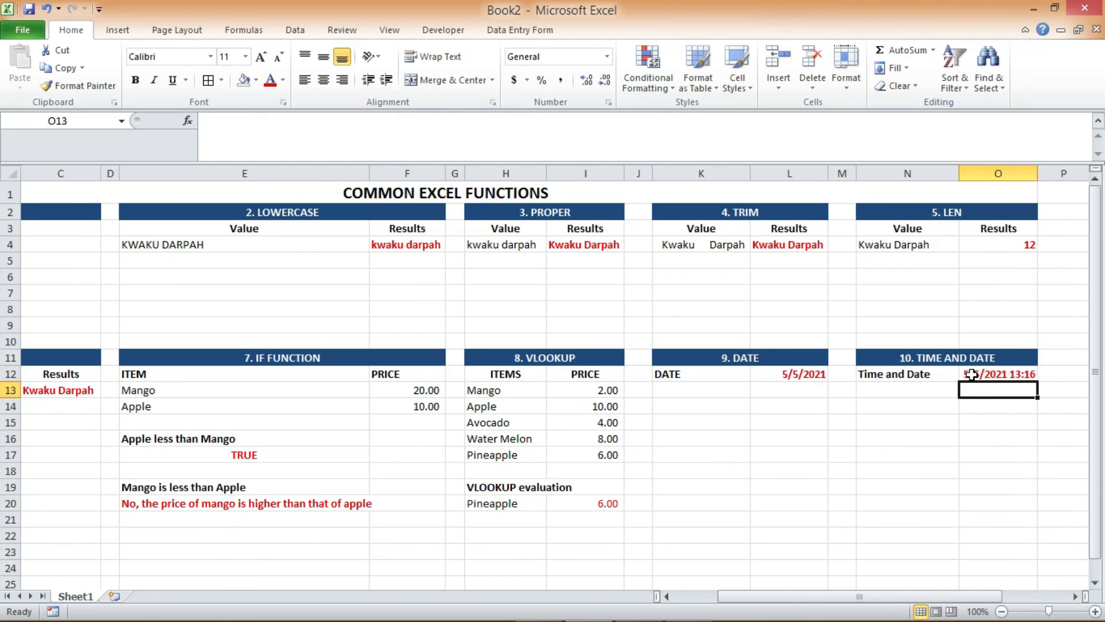
{"action": "left_click", "coordinate": [1038, 170]}
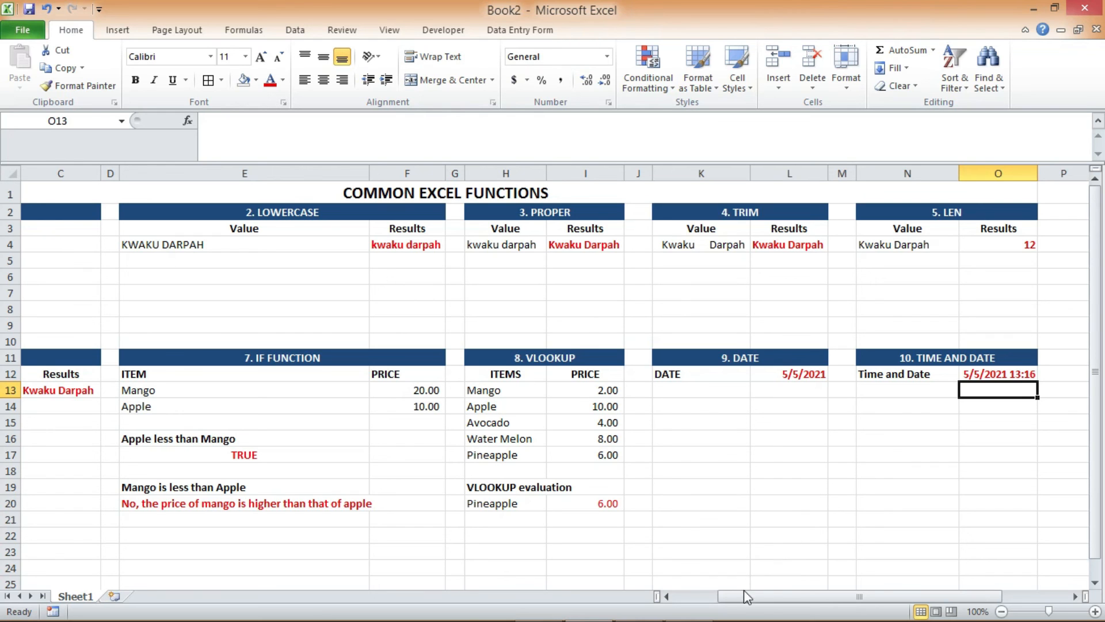
{"action": "left_click_drag", "start_coordinate": [740, 596], "coordinate": [686, 599]}
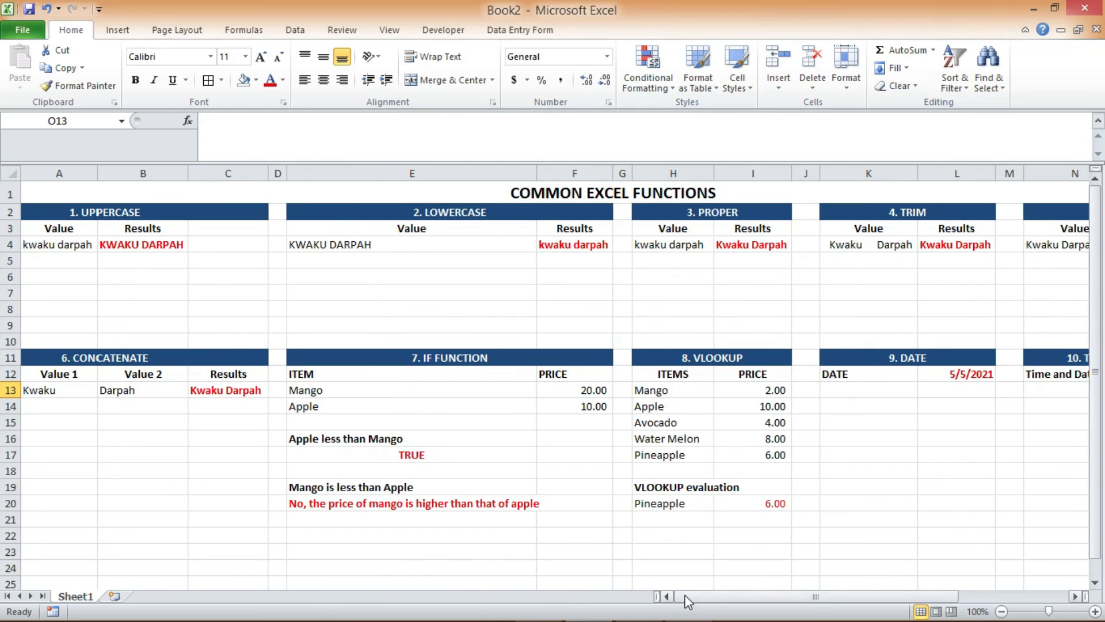